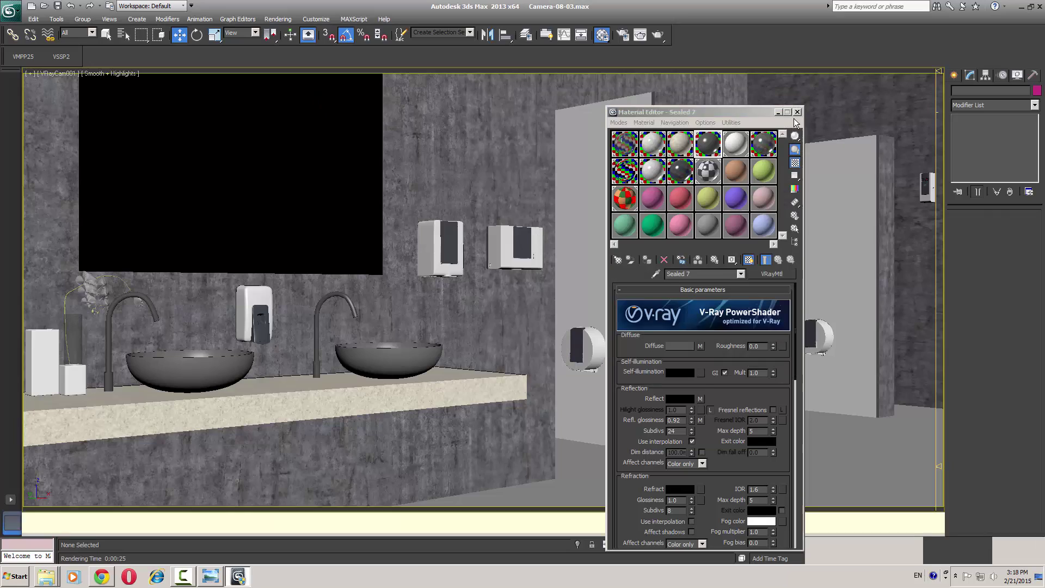
# Set the Adaptive DMC image sampler's min subdivs to 2 and the antialiasing filter to Catmull-Rom in the render setup.
pyautogui.click(798, 111)
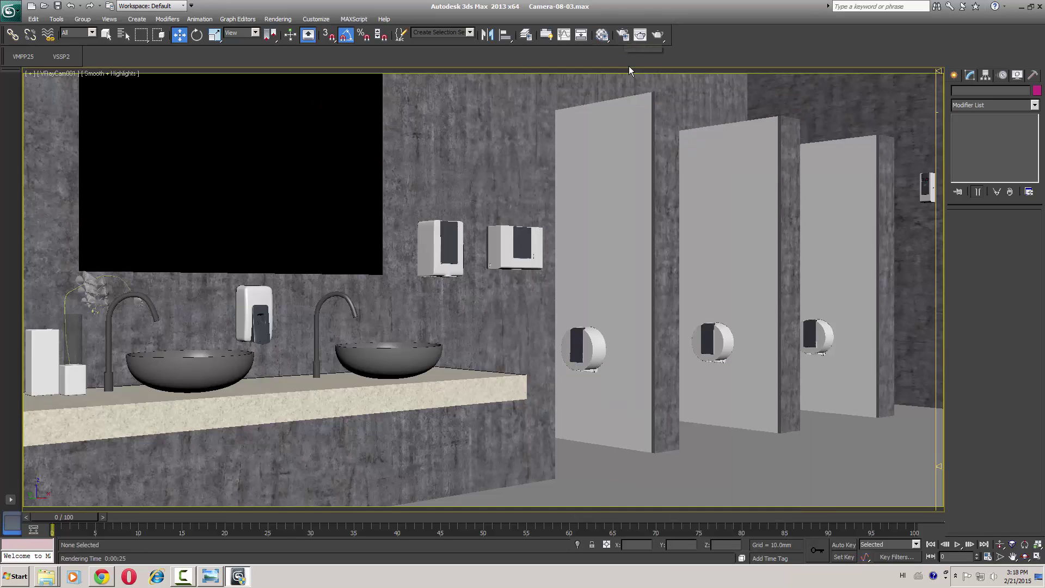
pyautogui.click(628, 39)
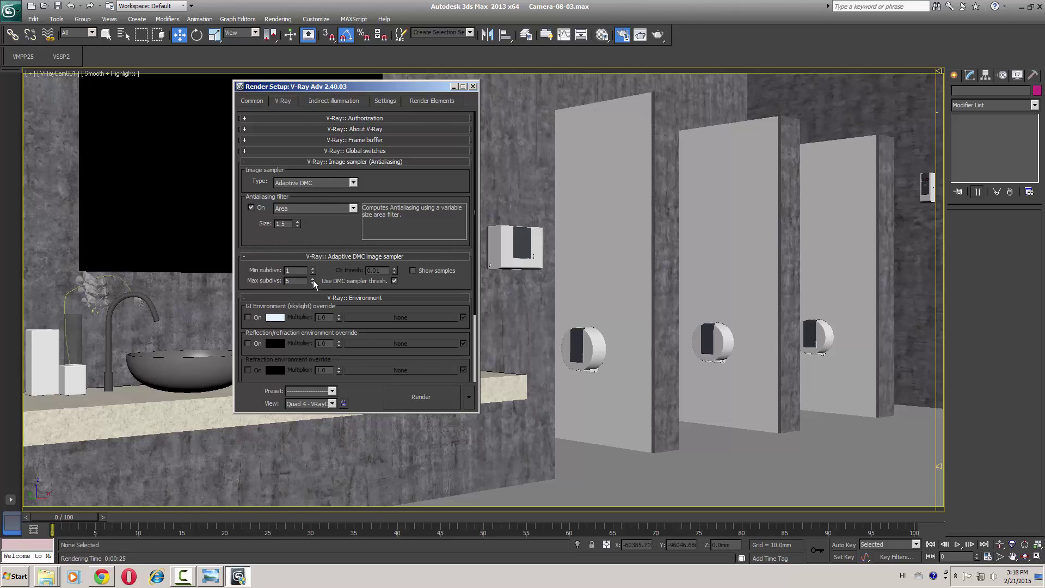
pyautogui.moveTo(313, 280); pyautogui.dragTo(313, 274)
pyautogui.moveTo(336, 231); pyautogui.dragTo(351, 181)
pyautogui.scroll(-3, 351, 181)
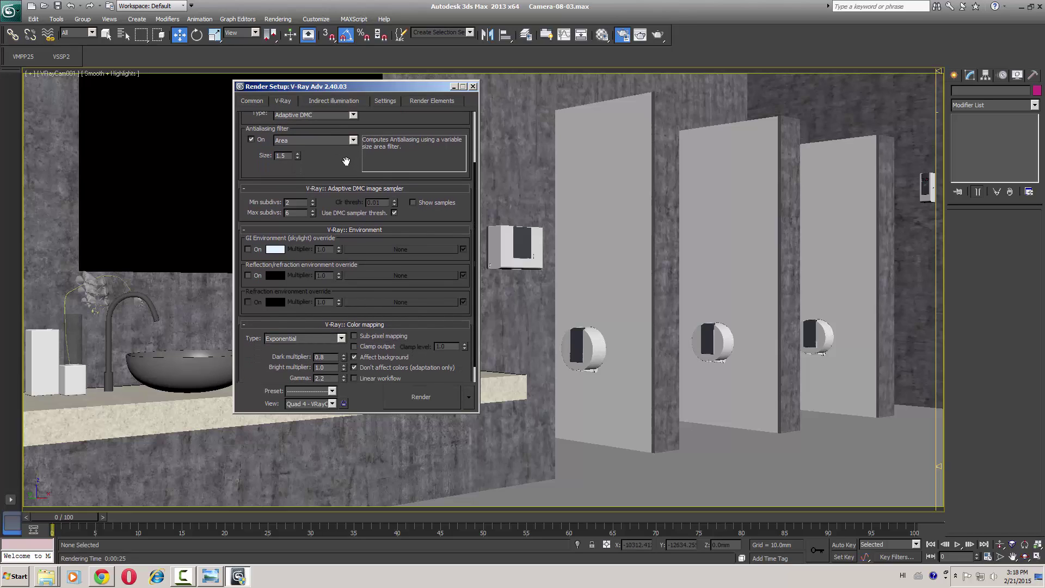
pyautogui.scroll(6, 341, 208)
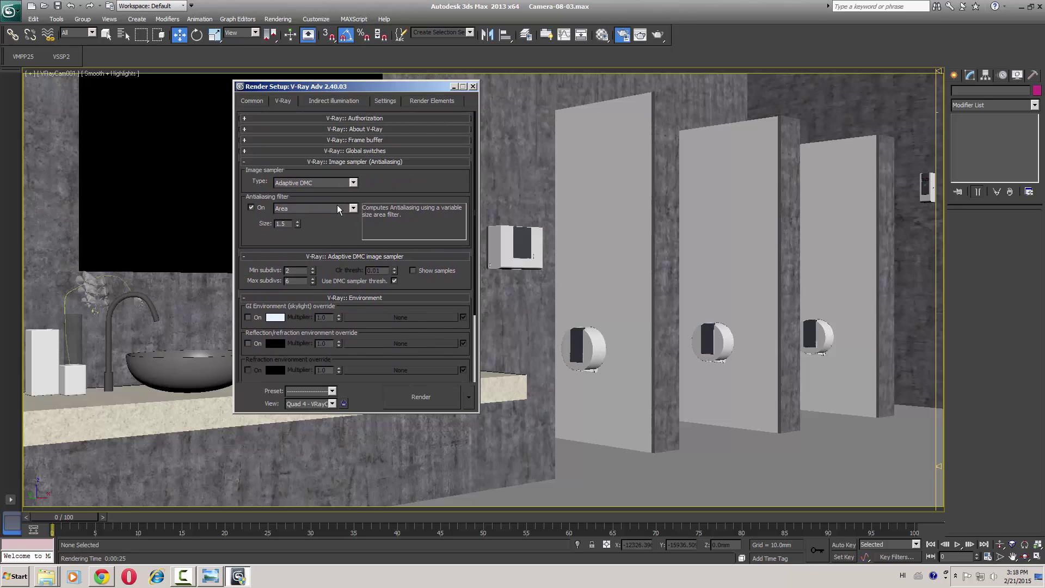
pyautogui.click(337, 205)
pyautogui.click(321, 233)
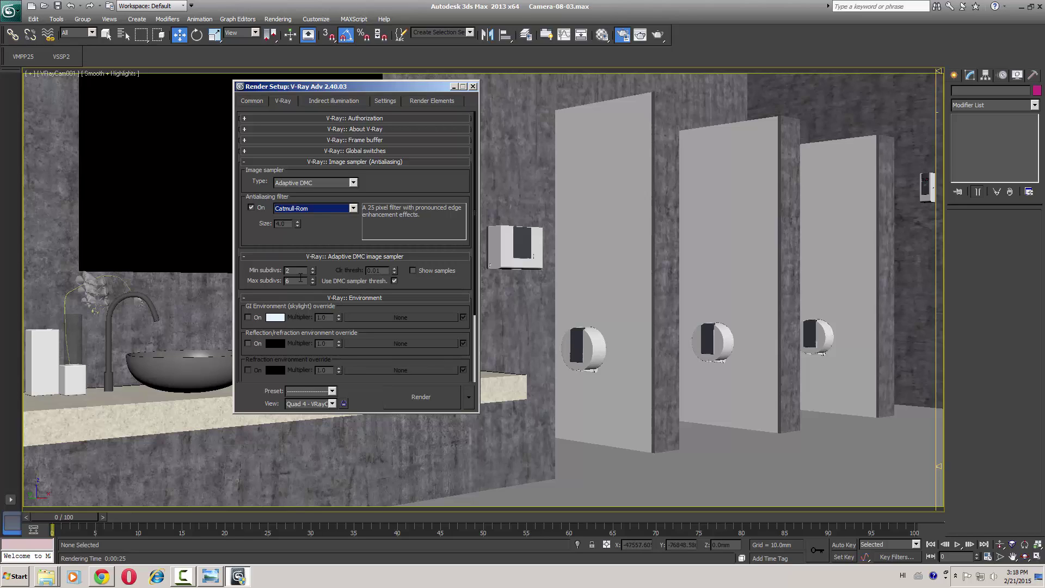
# Set the irradiance map preset to Low and the light cache subdivs to 800.
pyautogui.click(326, 101)
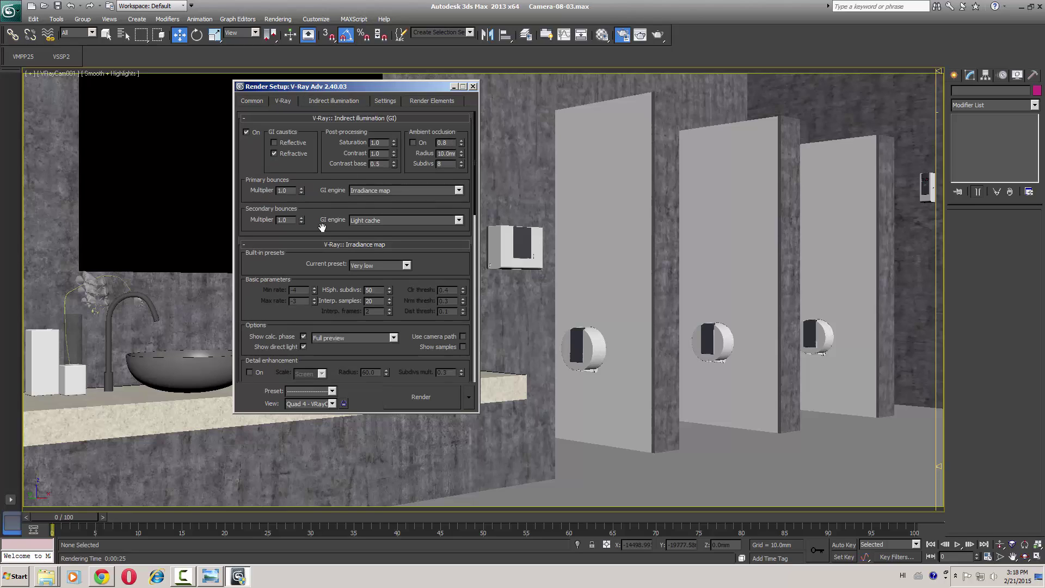
pyautogui.moveTo(322, 227); pyautogui.dragTo(322, 154)
pyautogui.click(385, 192)
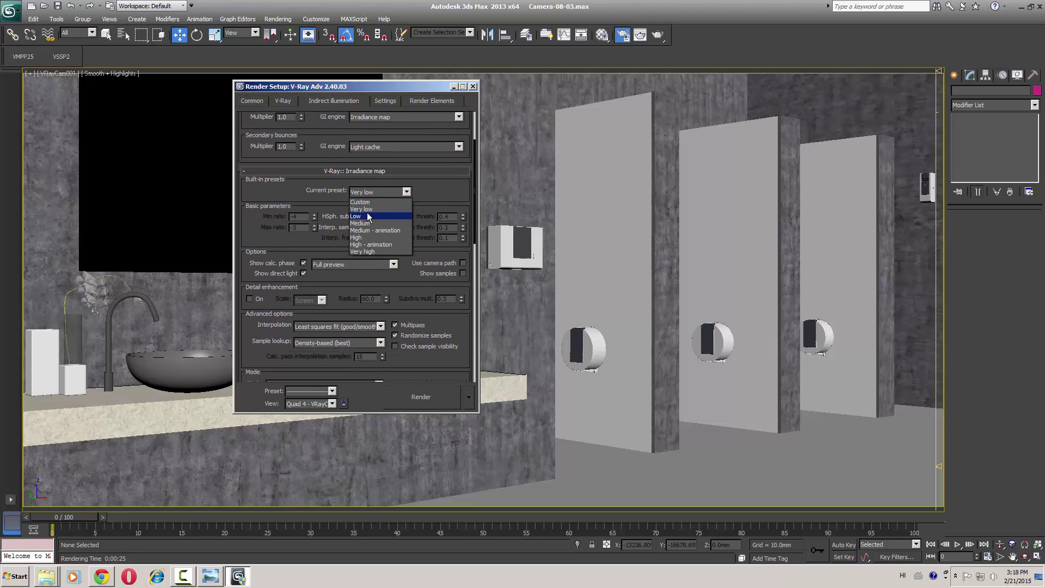
pyautogui.click(368, 216)
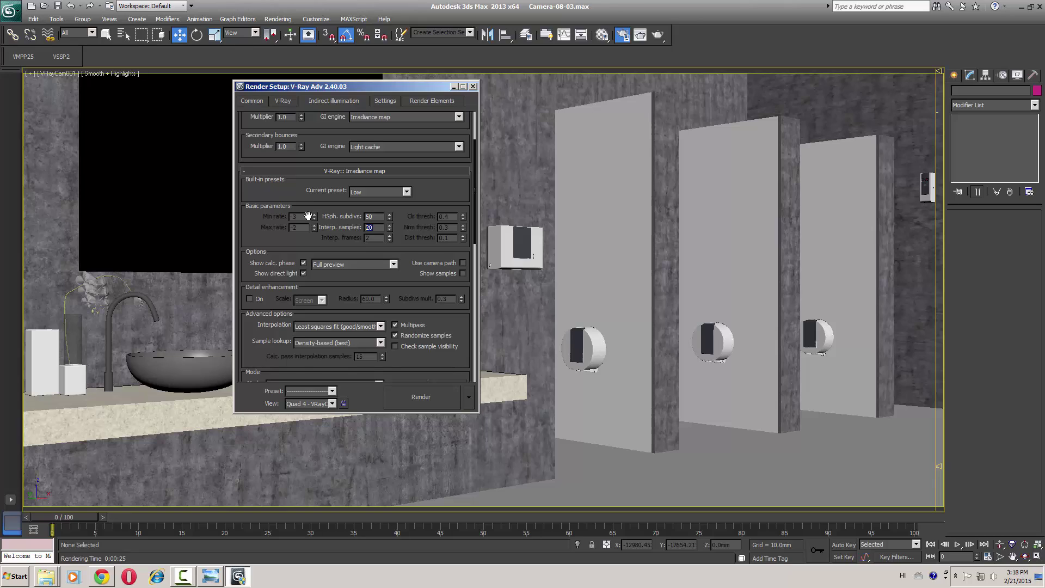
pyautogui.hotkey('shift', 'Tab')
pyautogui.scroll(-5, 305, 288)
pyautogui.moveTo(325, 361); pyautogui.dragTo(268, 366)
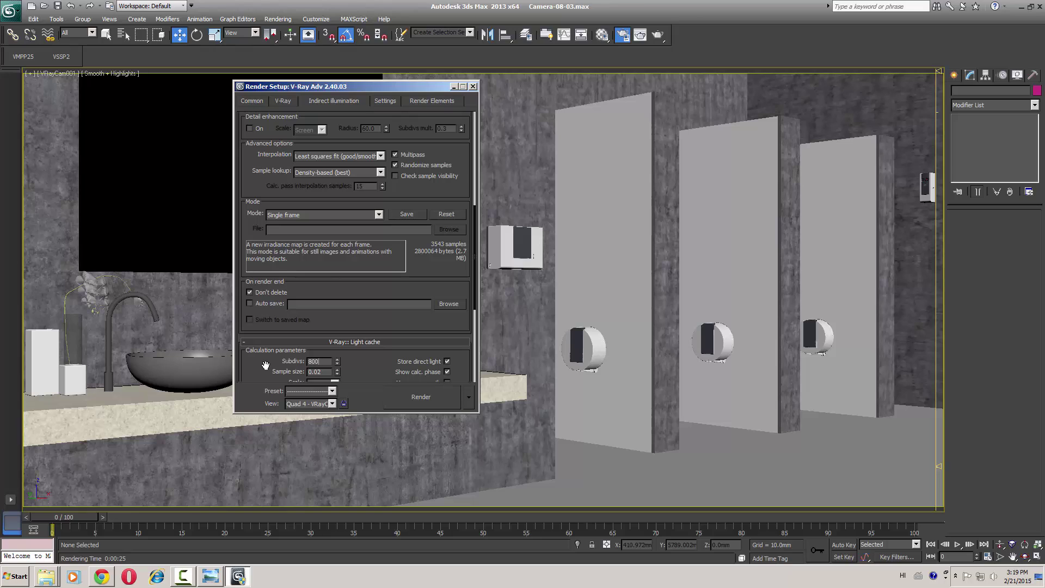
# Set the DMC sampler's noise threshold to 0.005 and check its min samples and global subdivs multiplier.
pyautogui.click(385, 101)
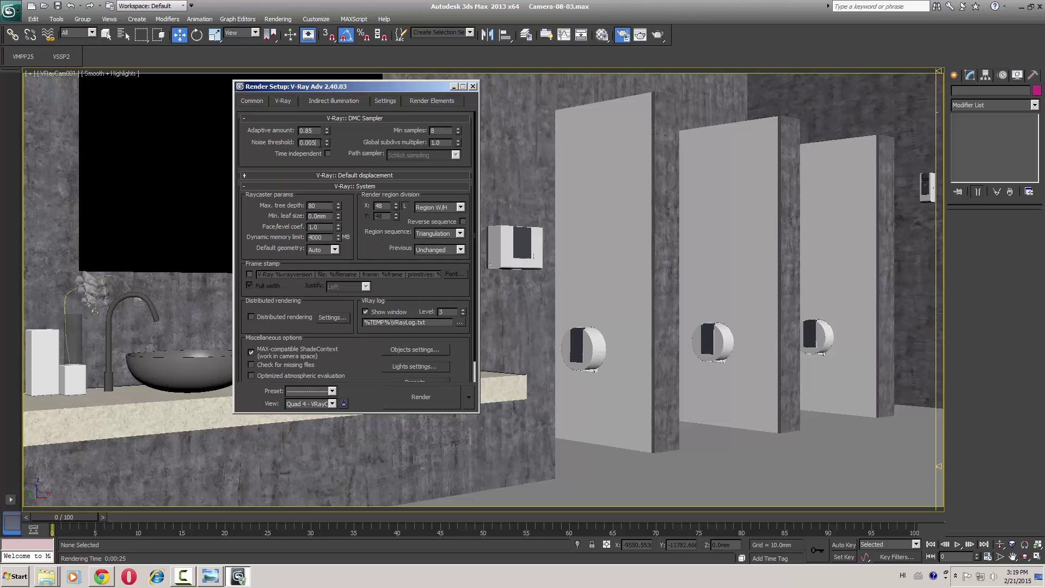
pyautogui.moveTo(318, 142); pyautogui.dragTo(300, 143)
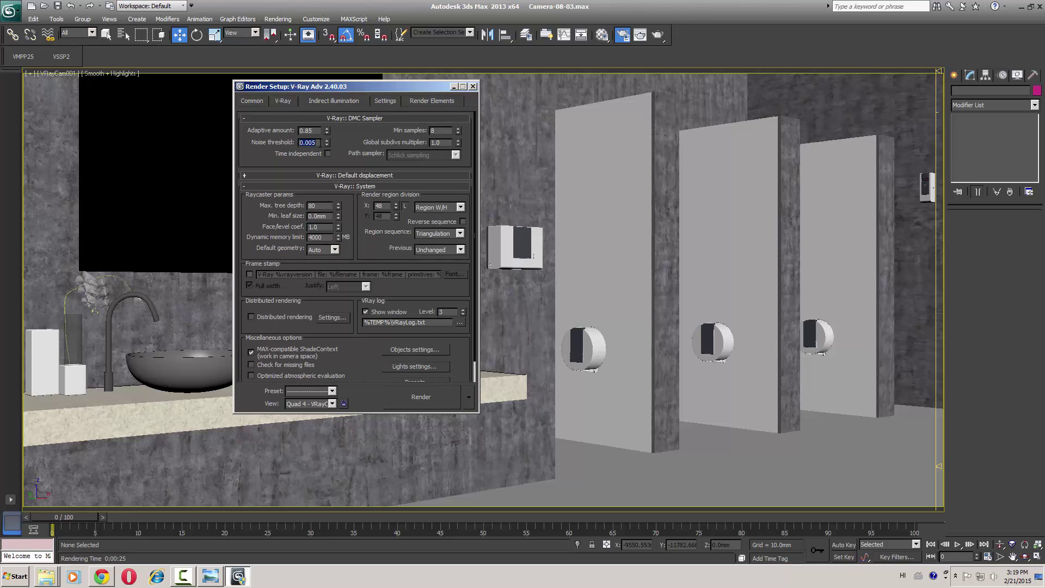
pyautogui.click(449, 142)
pyautogui.click(458, 128)
# Set the render output width to 1200 pixels and close the render setup.
pyautogui.click(337, 102)
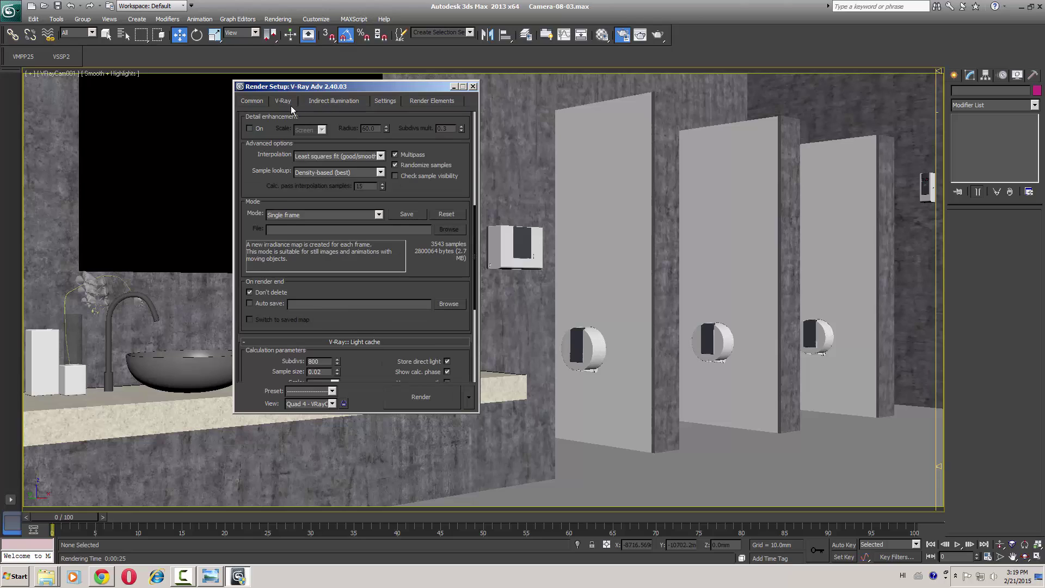
pyautogui.click(289, 105)
pyautogui.click(252, 102)
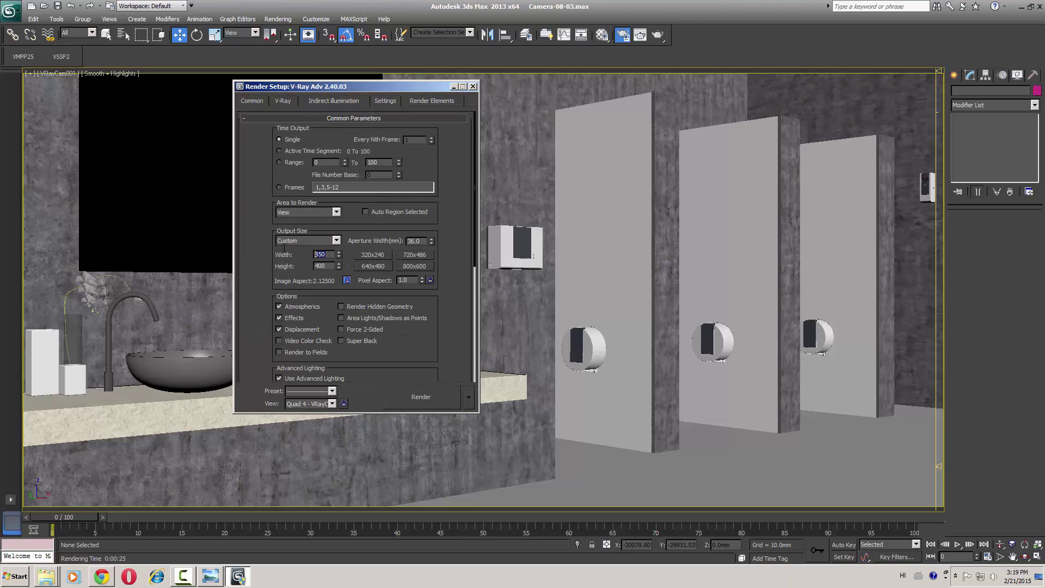
pyautogui.write('1200')
pyautogui.press('Return')
pyautogui.click(473, 87)
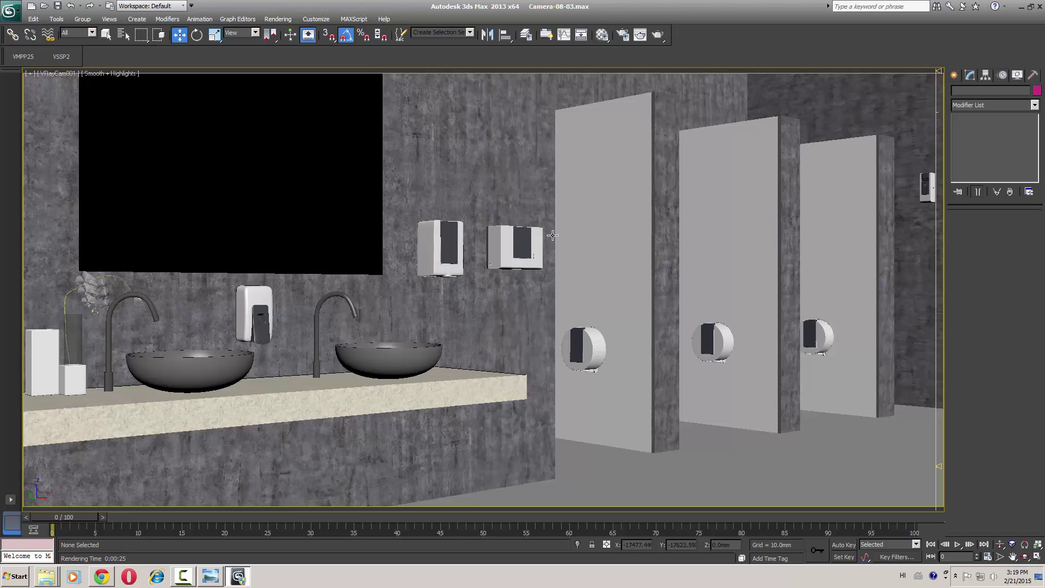
# Render the VRayCam001 view and move the V-Ray frame buffer clear of the rendering progress dialog.
pyautogui.click(657, 36)
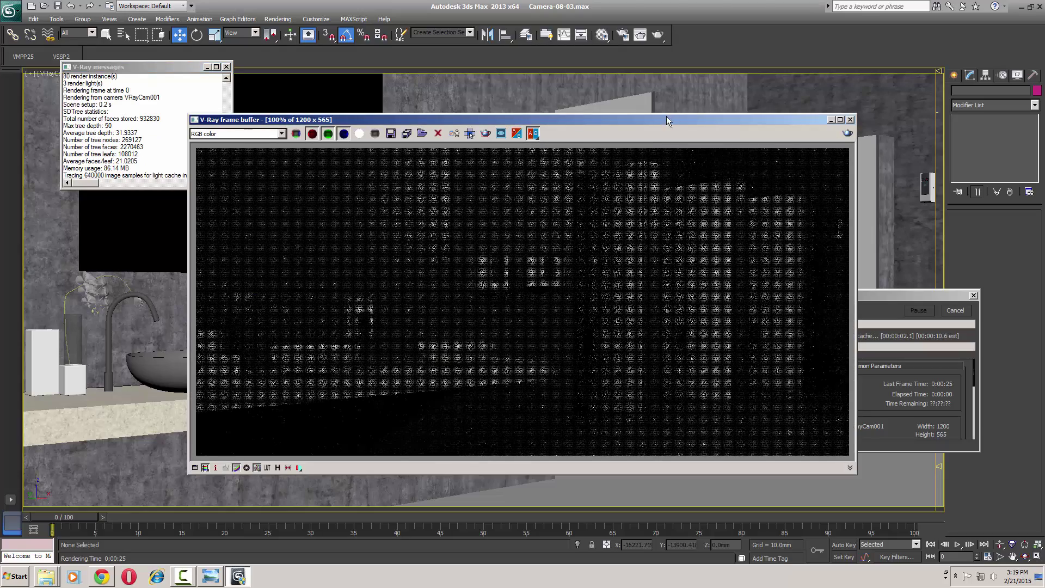
pyautogui.moveTo(666, 117); pyautogui.dragTo(573, 93)
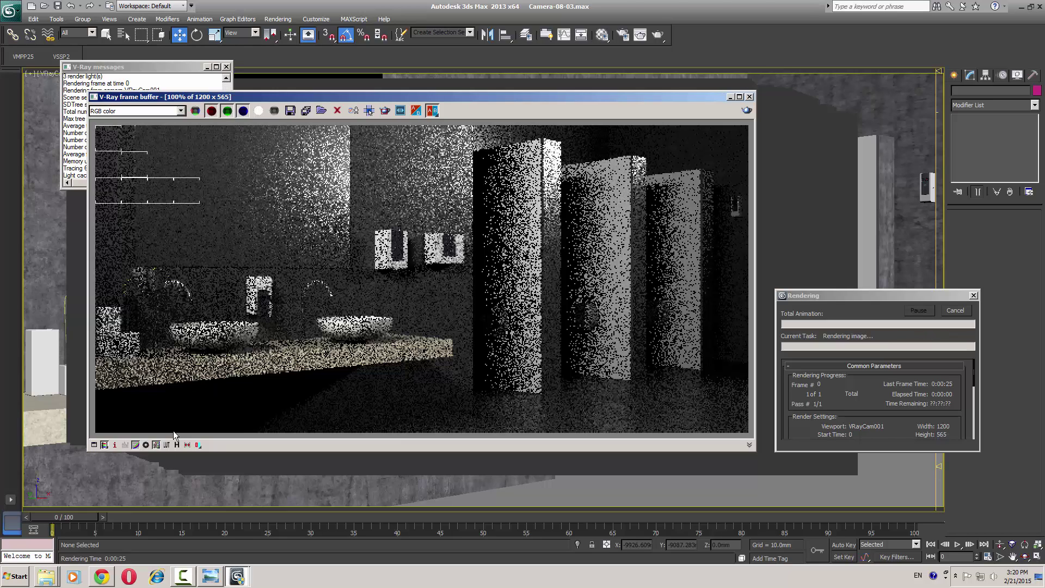
pyautogui.click(157, 445)
pyautogui.click(156, 445)
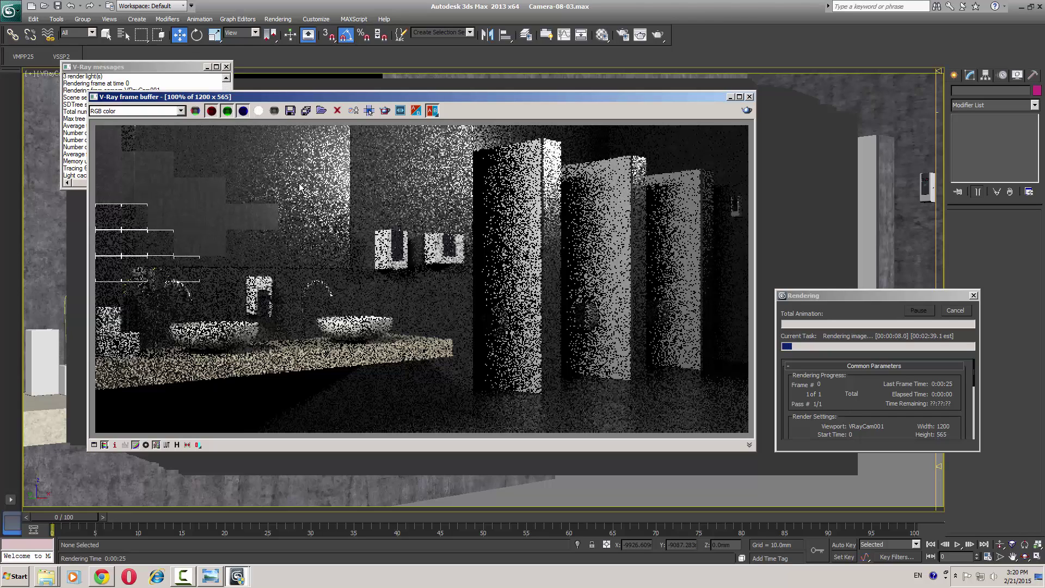
# Check the reference image svavo concept.png and examine the basins, faucets, soap dispenser and orchid in the ongoing render.
pyautogui.click(220, 584)
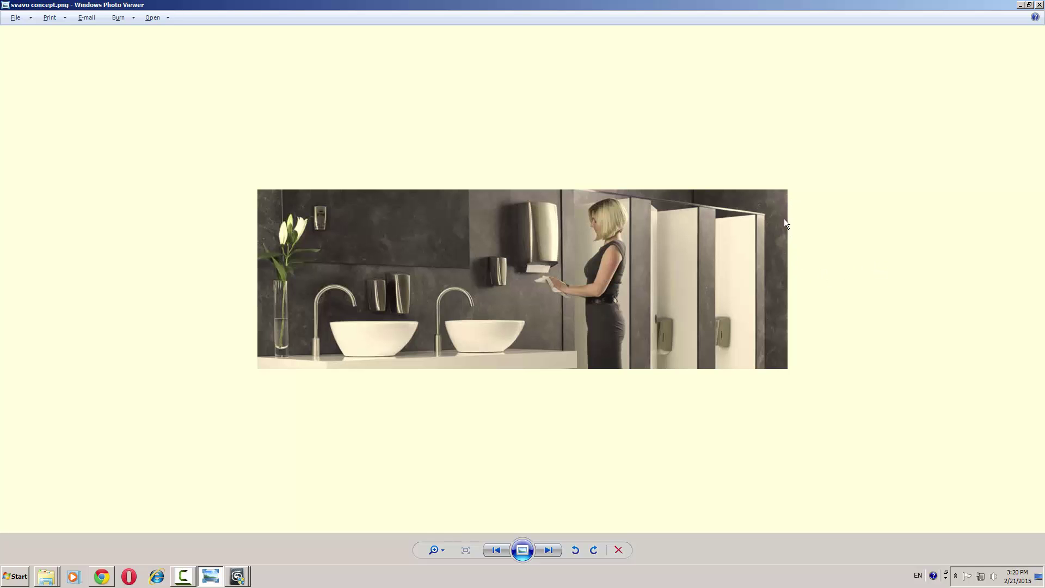
pyautogui.click(208, 577)
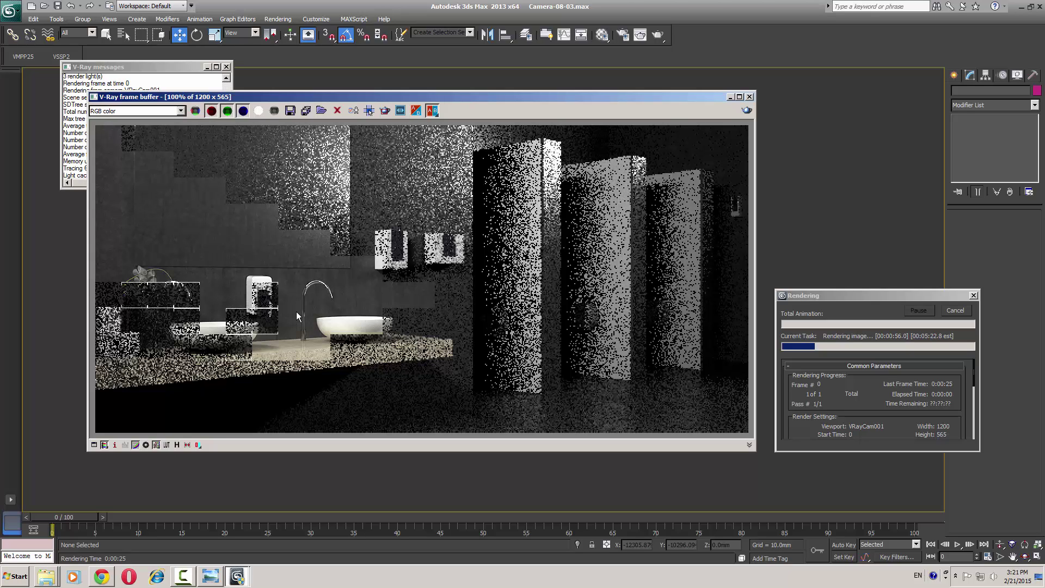
pyautogui.scroll(1, 302, 319)
pyautogui.moveTo(312, 319); pyautogui.dragTo(394, 270, button='middle')
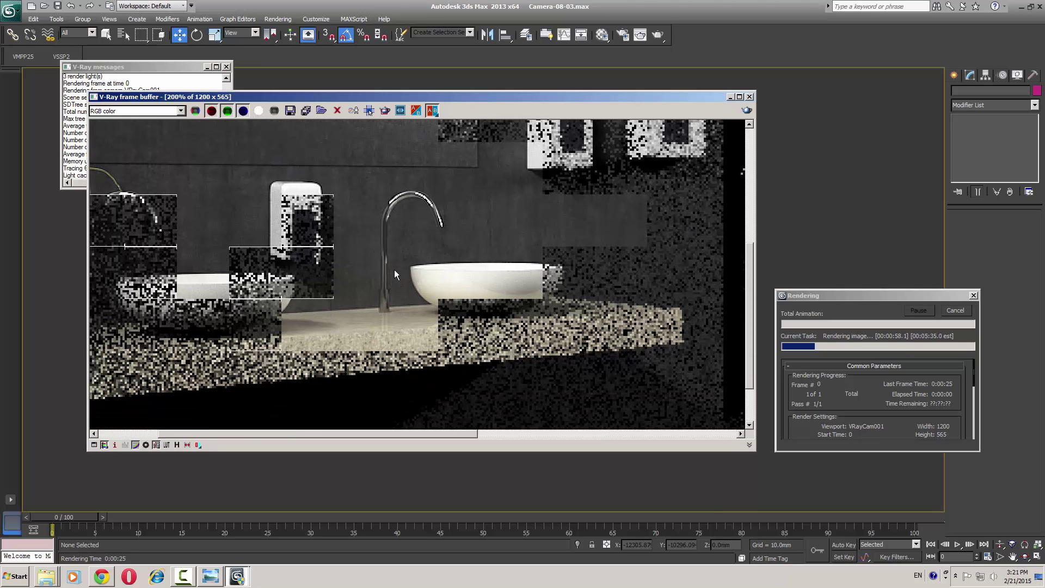
pyautogui.moveTo(358, 299); pyautogui.dragTo(463, 306, button='middle')
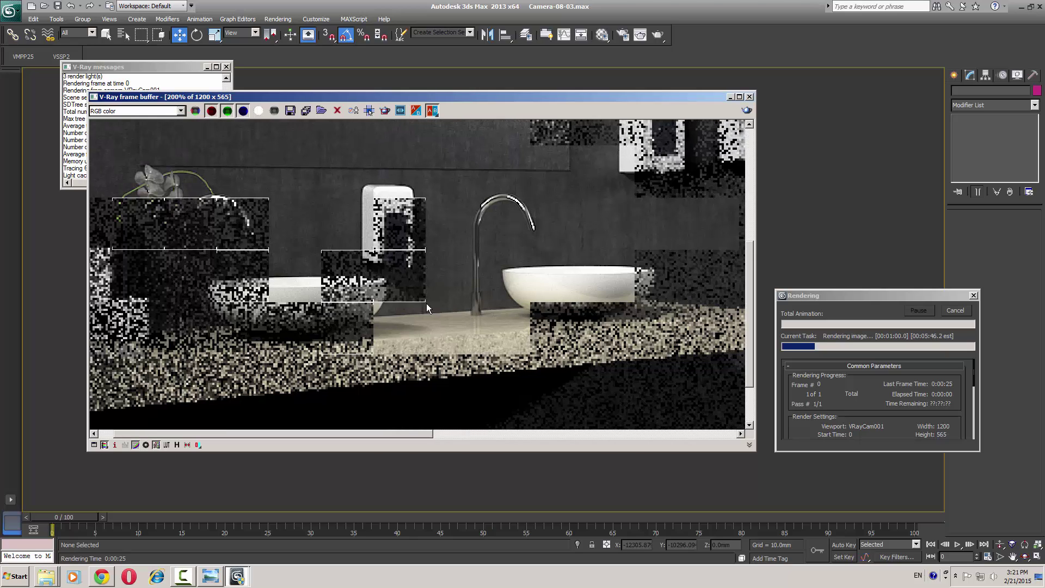
pyautogui.moveTo(400, 300); pyautogui.dragTo(458, 307, button='middle')
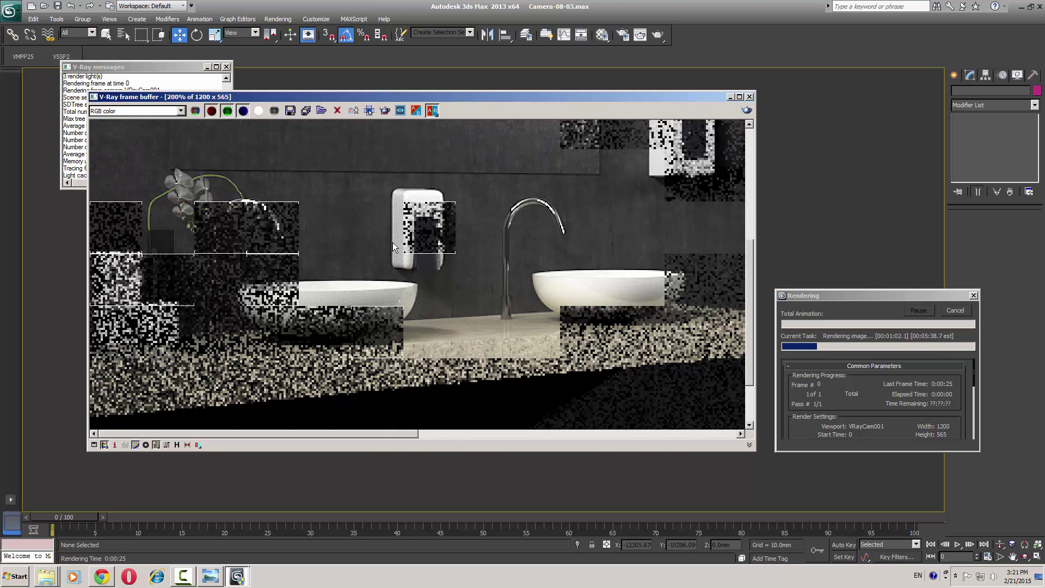
pyautogui.scroll(1, 389, 244)
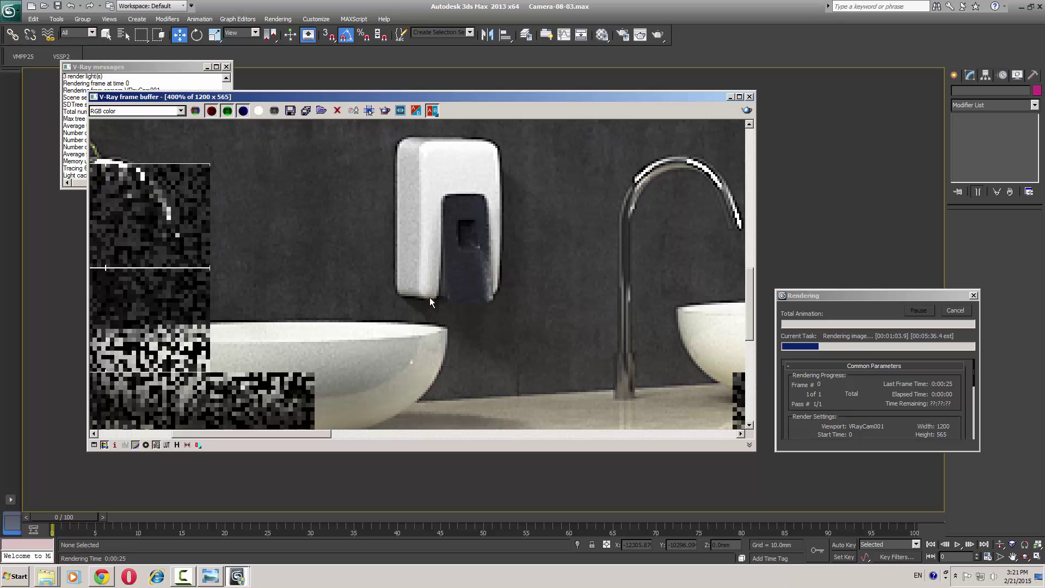
pyautogui.moveTo(429, 297); pyautogui.dragTo(453, 309, button='middle')
pyautogui.scroll(-1, 408, 294)
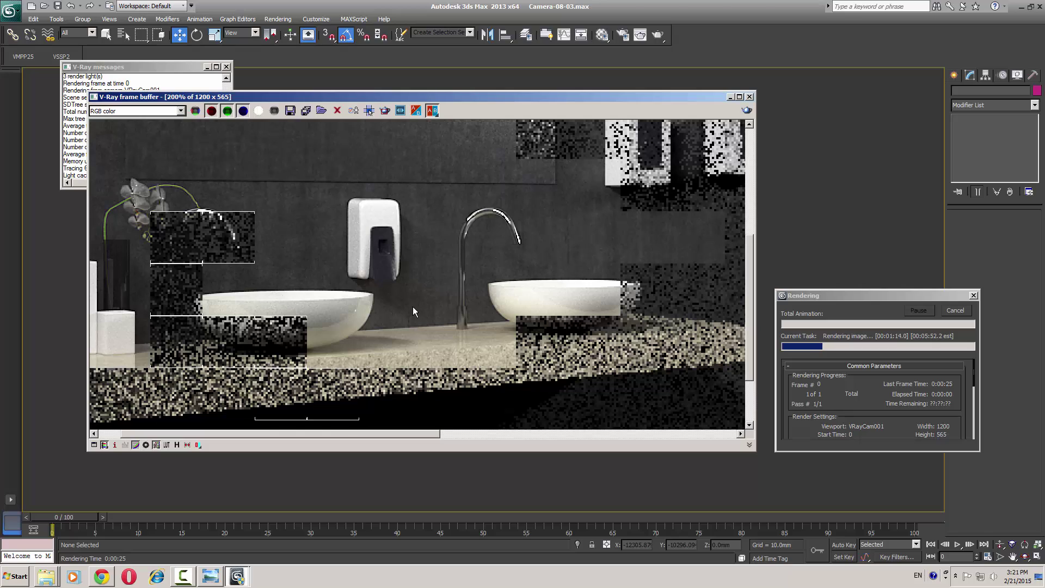
pyautogui.moveTo(213, 268); pyautogui.dragTo(272, 286, button='middle')
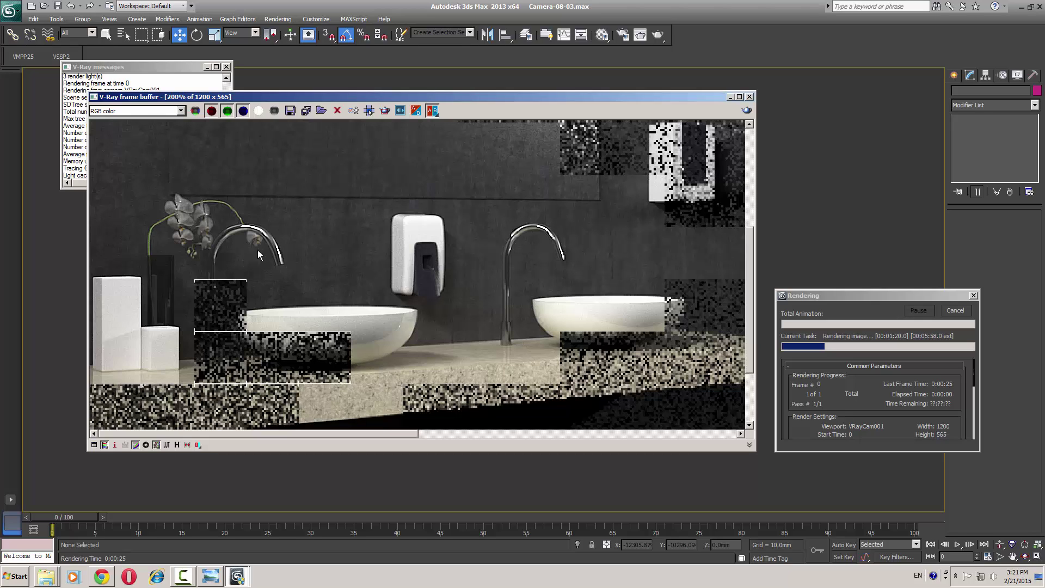
pyautogui.moveTo(196, 300); pyautogui.dragTo(265, 250, button='middle')
pyautogui.doubleClick(266, 249)
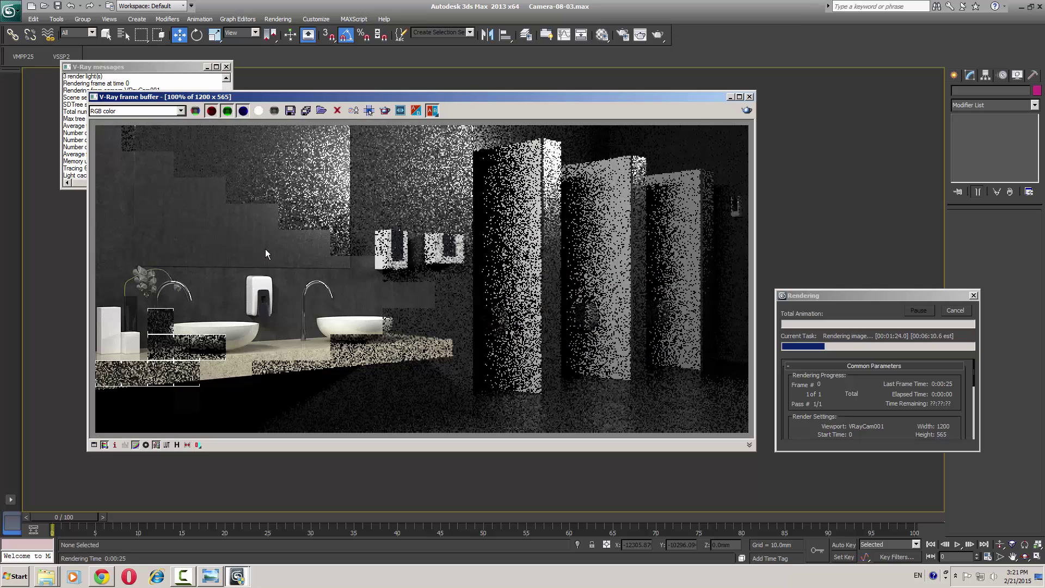
# Preview the Alpha channel in the V-Ray frame buffer and return to RGB color.
pyautogui.click(161, 112)
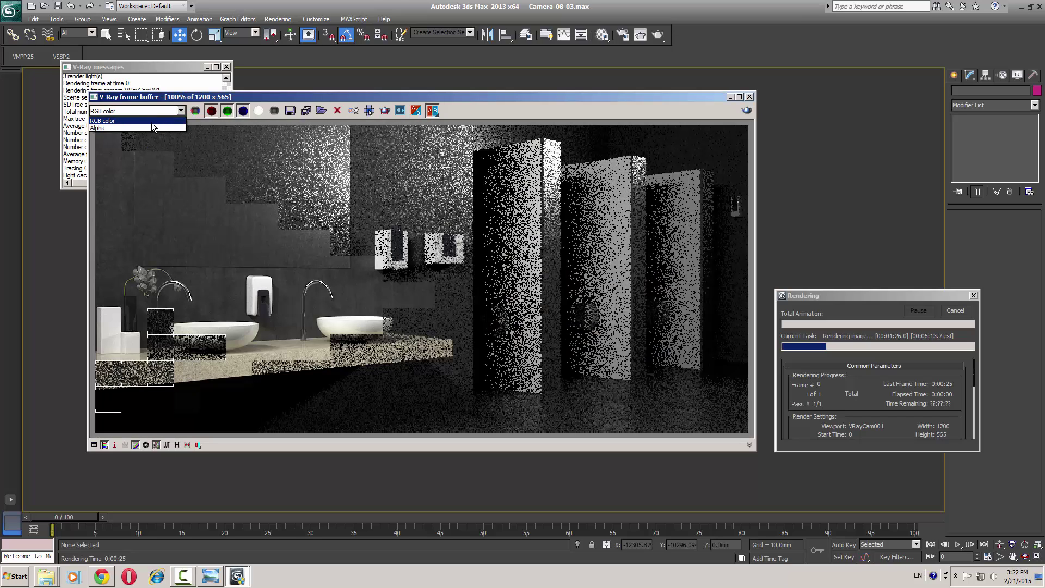
pyautogui.click(149, 126)
pyautogui.press('Up')
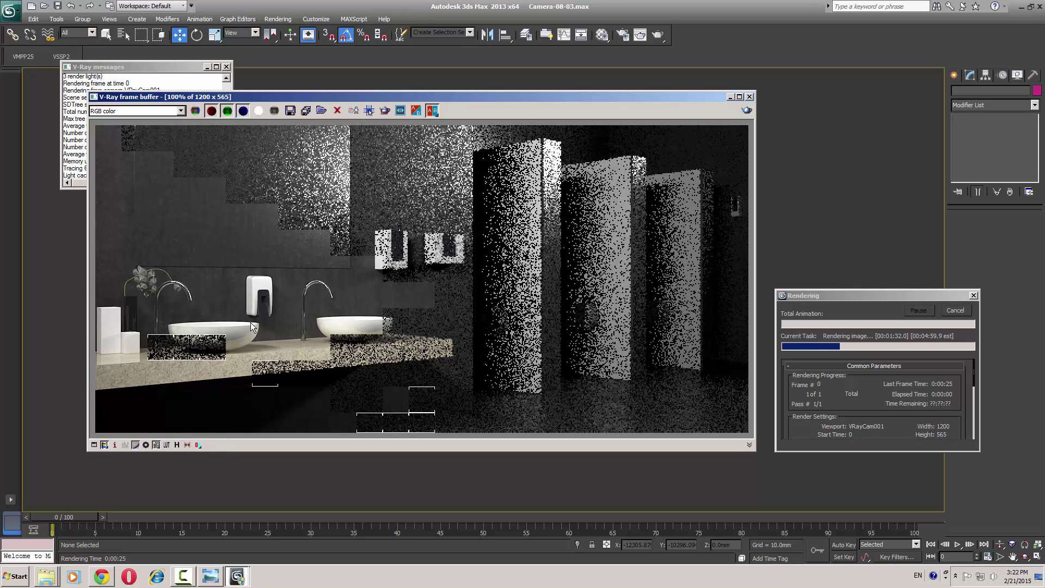
# Compare the render with svavo concept.png again, examining the soap dispenser, the basin nearest the stalls, the stall partitions and the floor.
pyautogui.scroll(1, 250, 323)
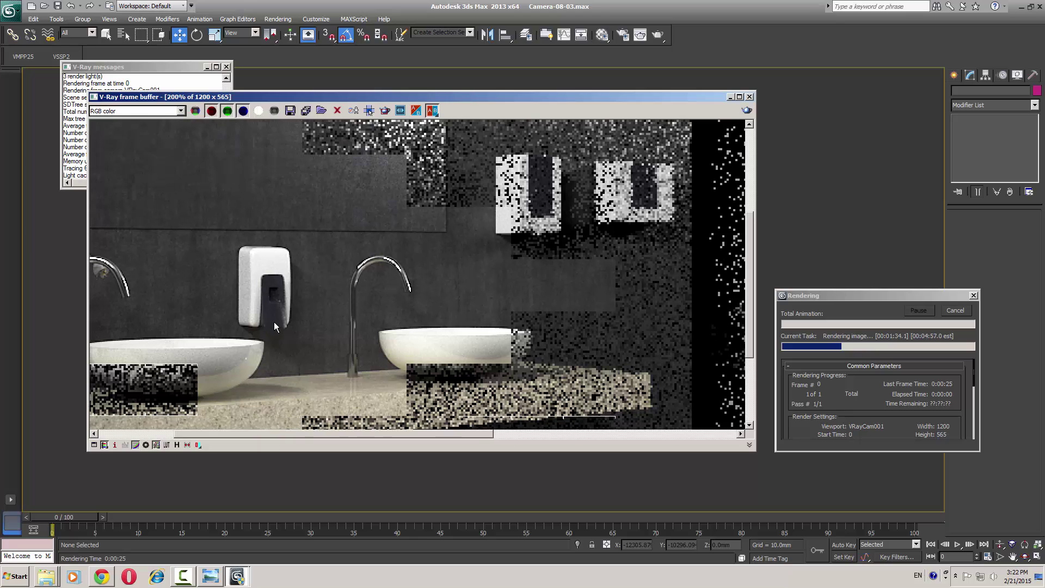
pyautogui.scroll(-1, 274, 326)
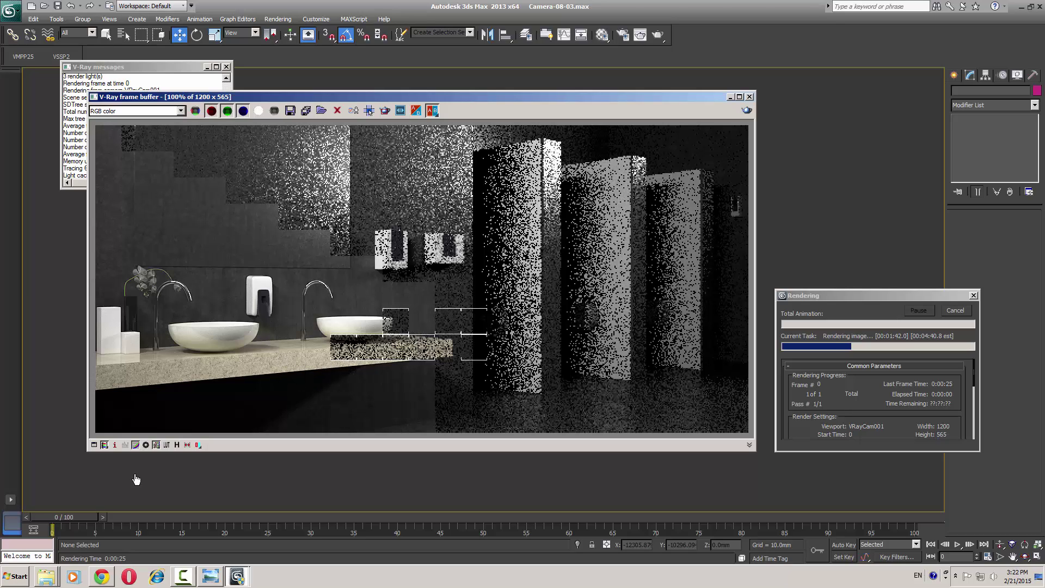
pyautogui.click(213, 578)
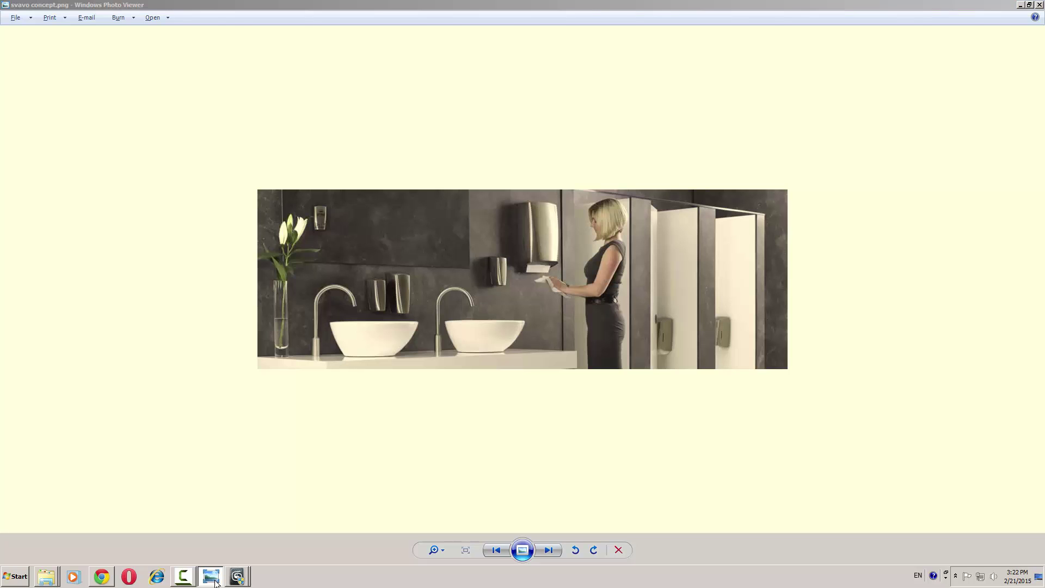
pyautogui.click(212, 578)
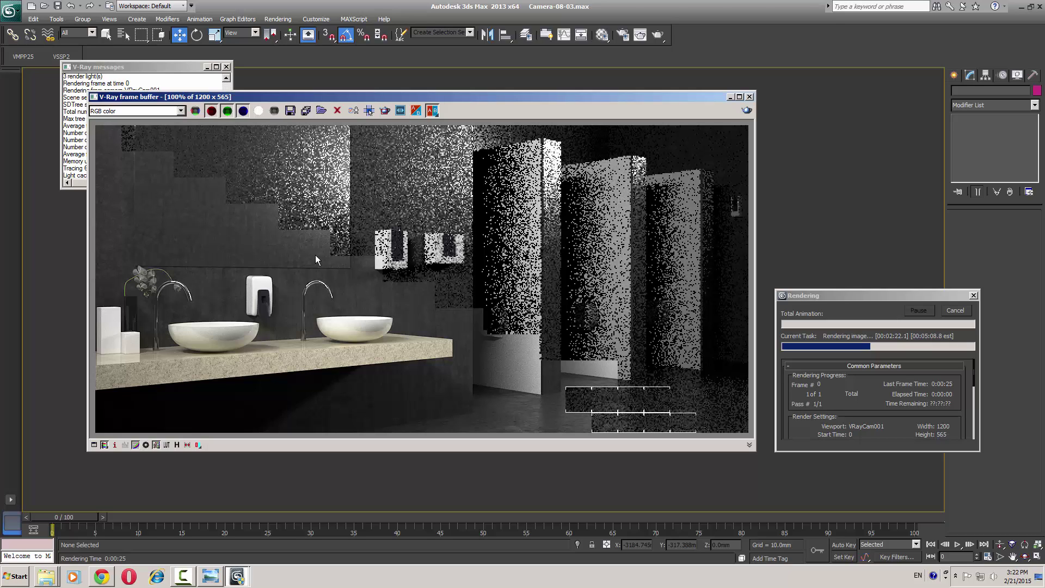
pyautogui.scroll(1, 347, 349)
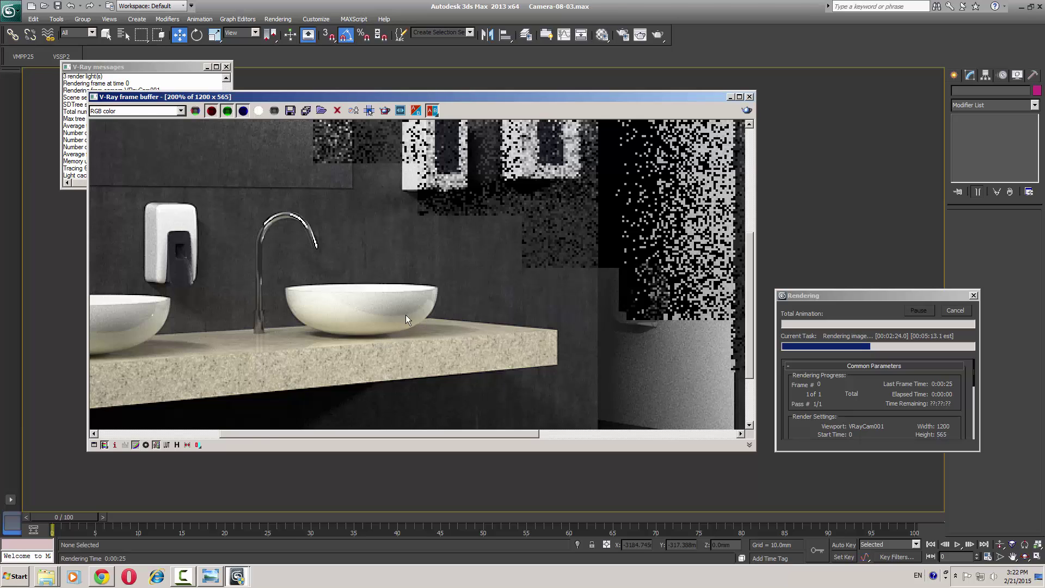
pyautogui.scroll(2, 504, 308)
pyautogui.scroll(-3, 455, 332)
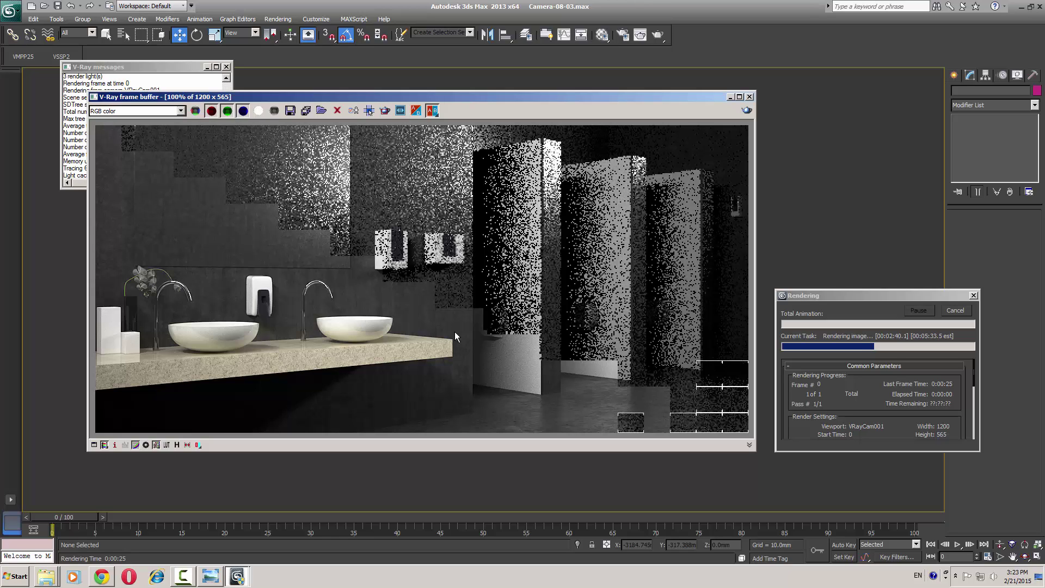
pyautogui.scroll(1, 592, 419)
pyautogui.moveTo(619, 379); pyautogui.dragTo(363, 360, button='middle')
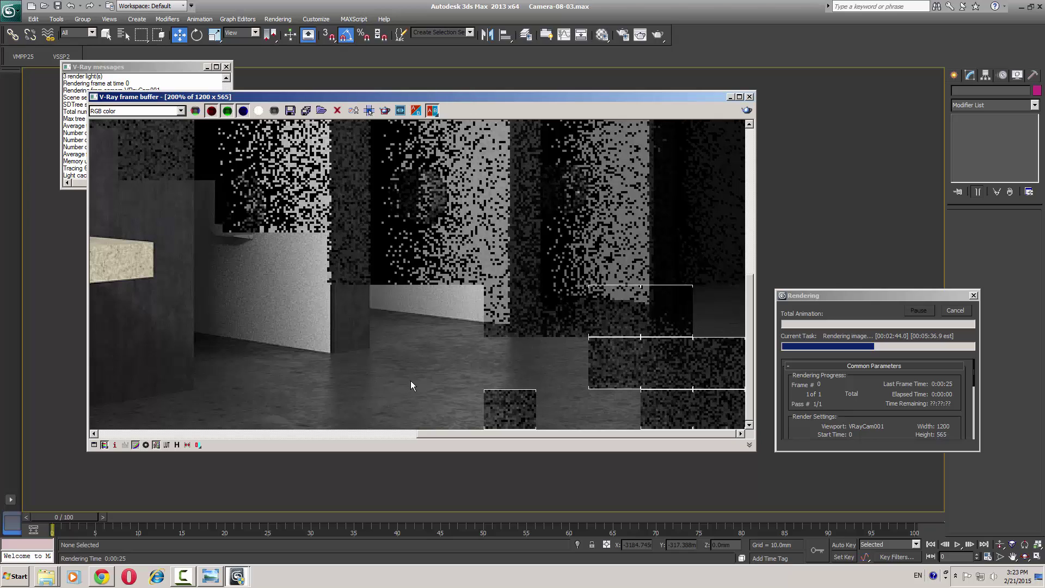
# Examine the basins, soap dispenser and stalls in the ongoing render against the reference image svavo concept.png.
pyautogui.scroll(-1, 412, 381)
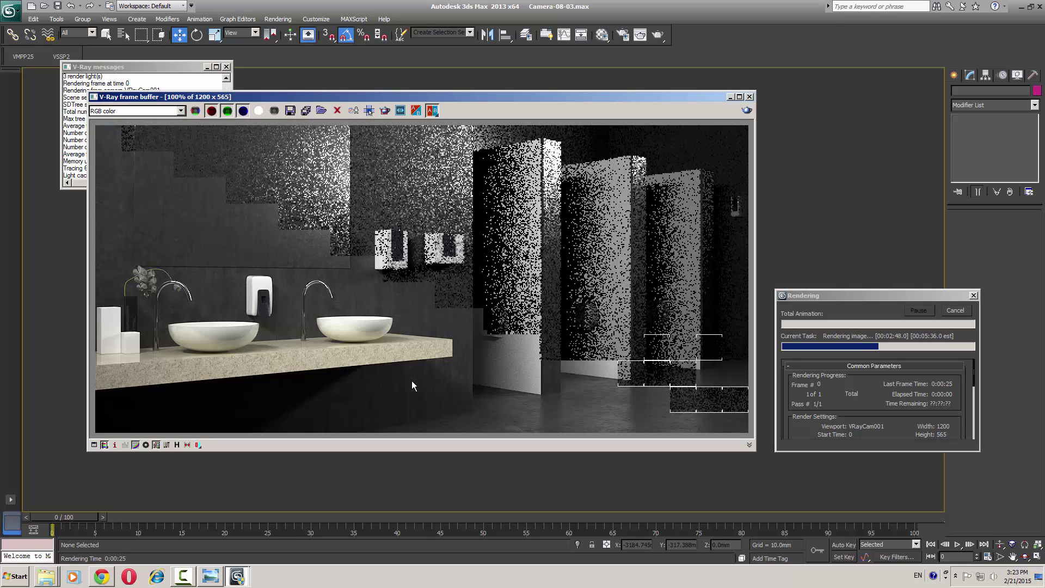
pyautogui.scroll(1, 345, 302)
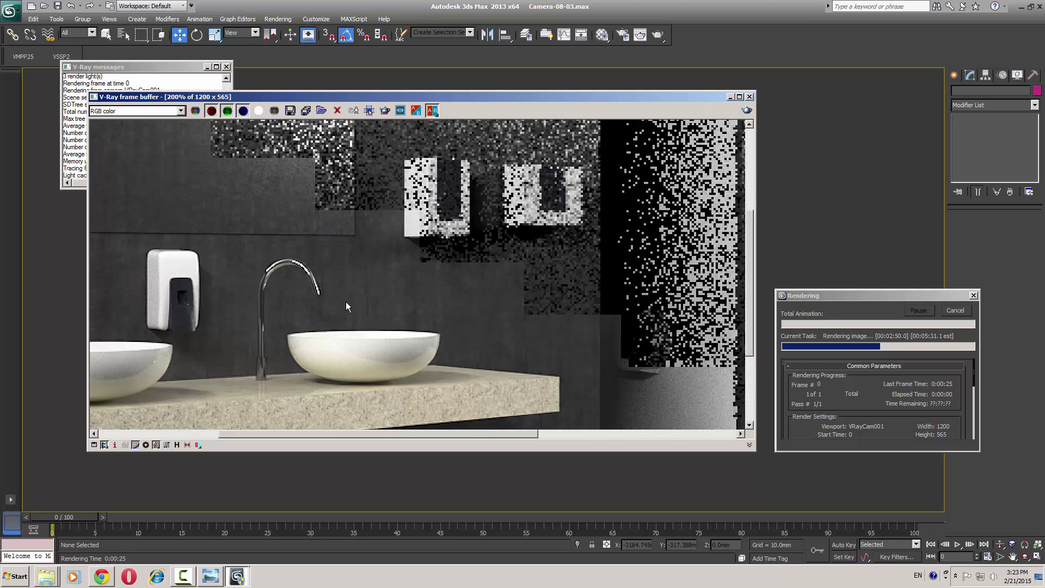
pyautogui.scroll(-1, 346, 306)
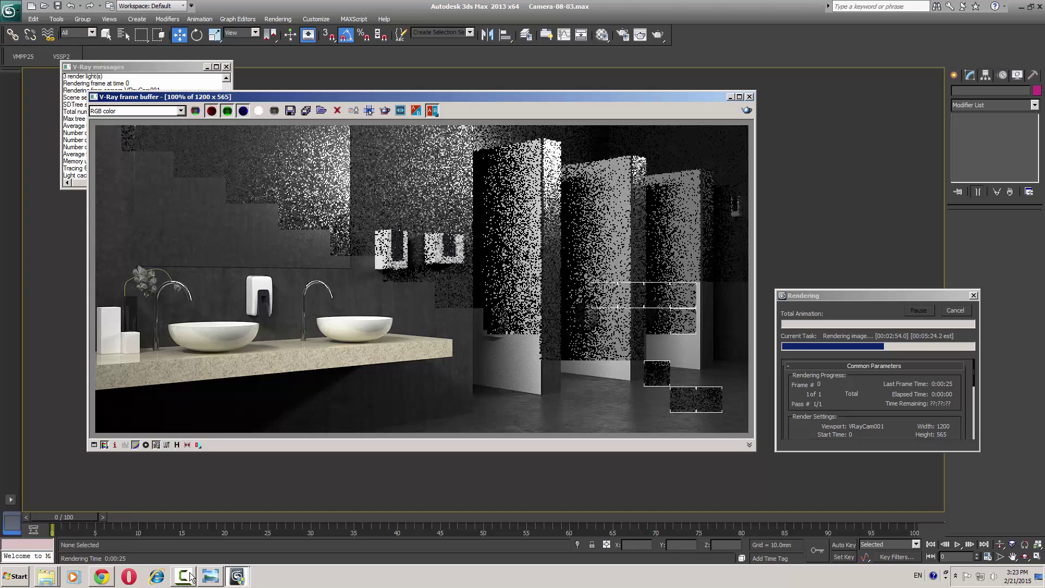
pyautogui.click(210, 576)
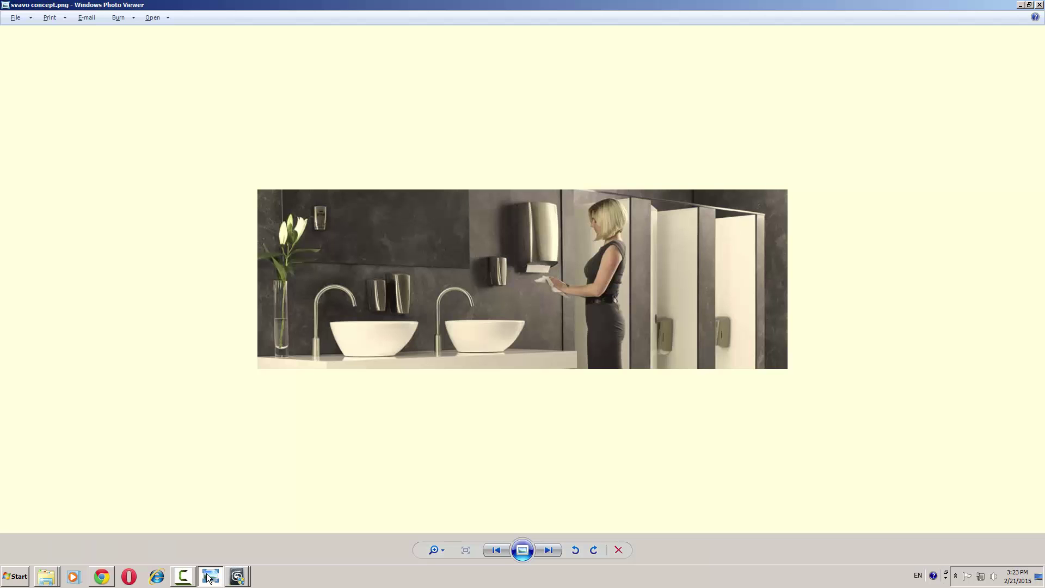
pyautogui.click(210, 576)
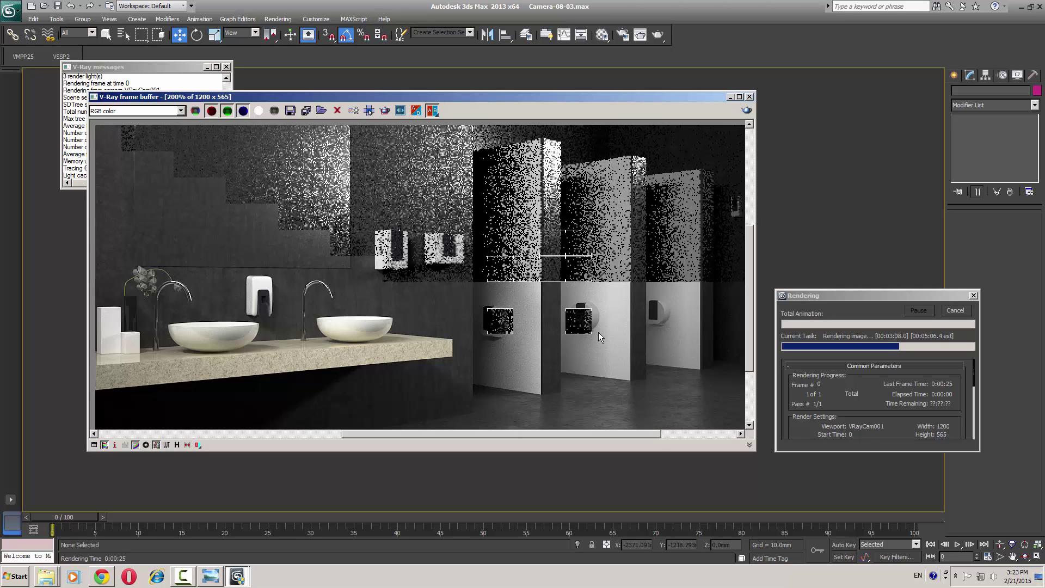
# Inspect the stall paper dispensers, the partition tops and the wall above the hand-towel dispensers in the ongoing render.
pyautogui.scroll(1, 599, 332)
pyautogui.moveTo(579, 324); pyautogui.dragTo(593, 309, button='middle')
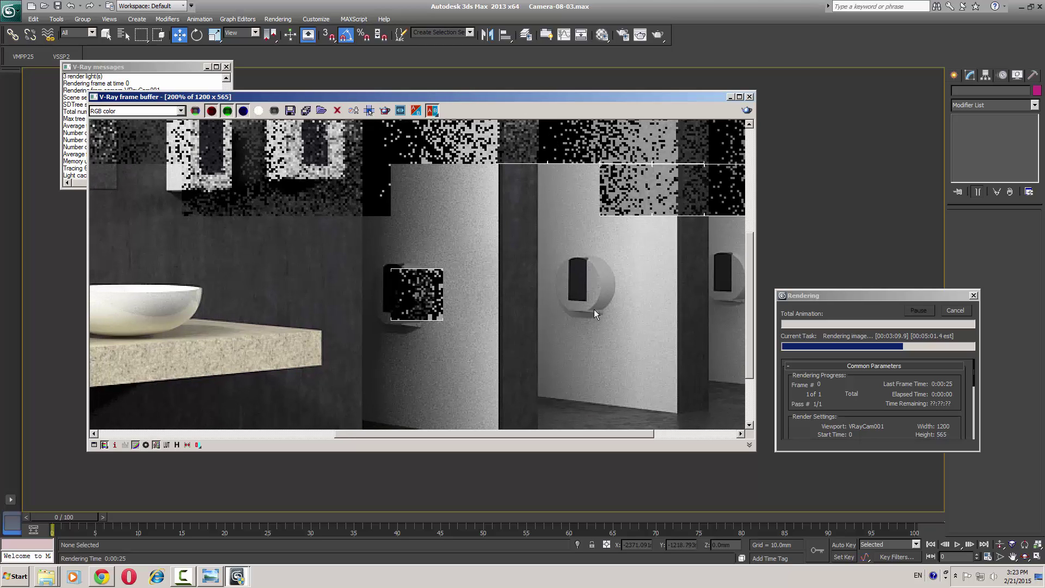
pyautogui.scroll(-1, 593, 314)
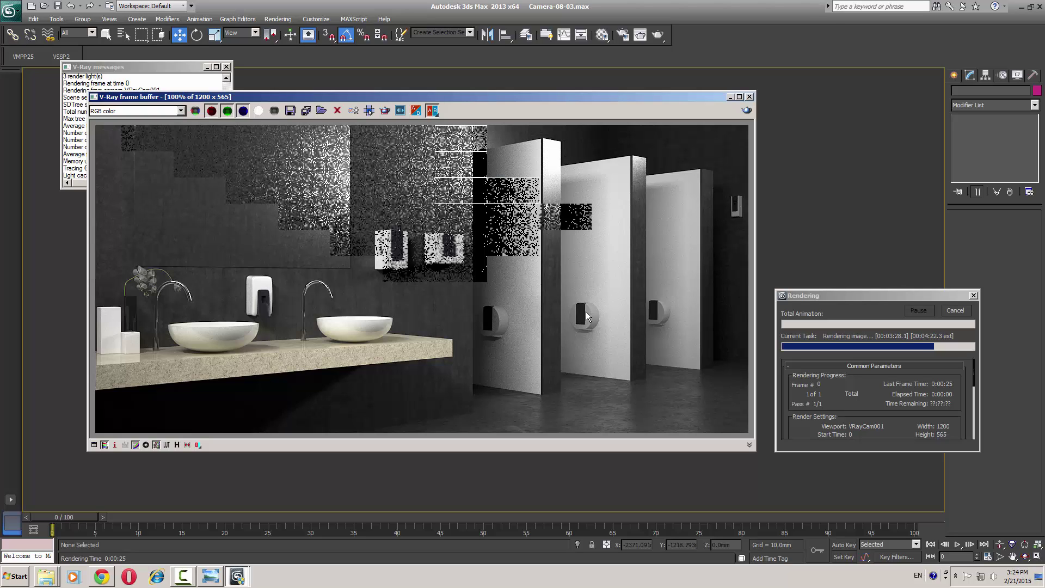
pyautogui.scroll(2, 554, 159)
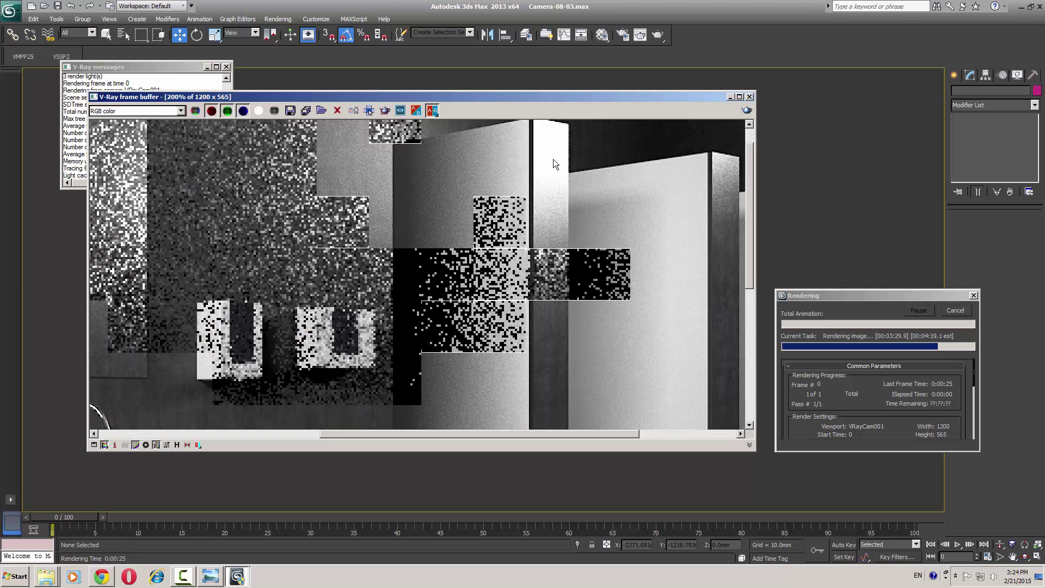
pyautogui.moveTo(553, 159); pyautogui.dragTo(554, 205, button='middle')
pyautogui.scroll(-2, 555, 207)
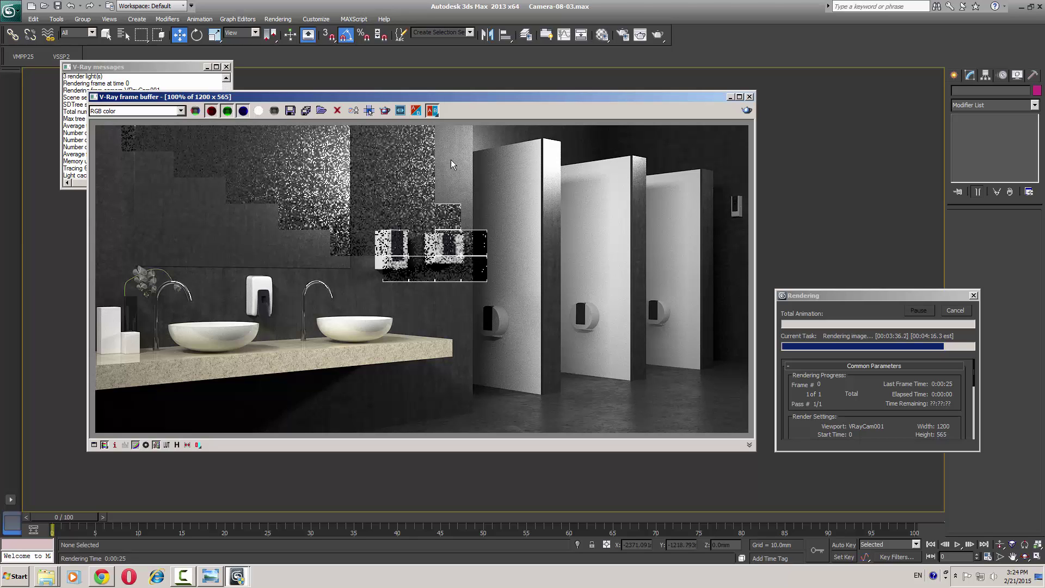
pyautogui.scroll(2, 456, 179)
pyautogui.moveTo(456, 178); pyautogui.dragTo(485, 234, button='middle')
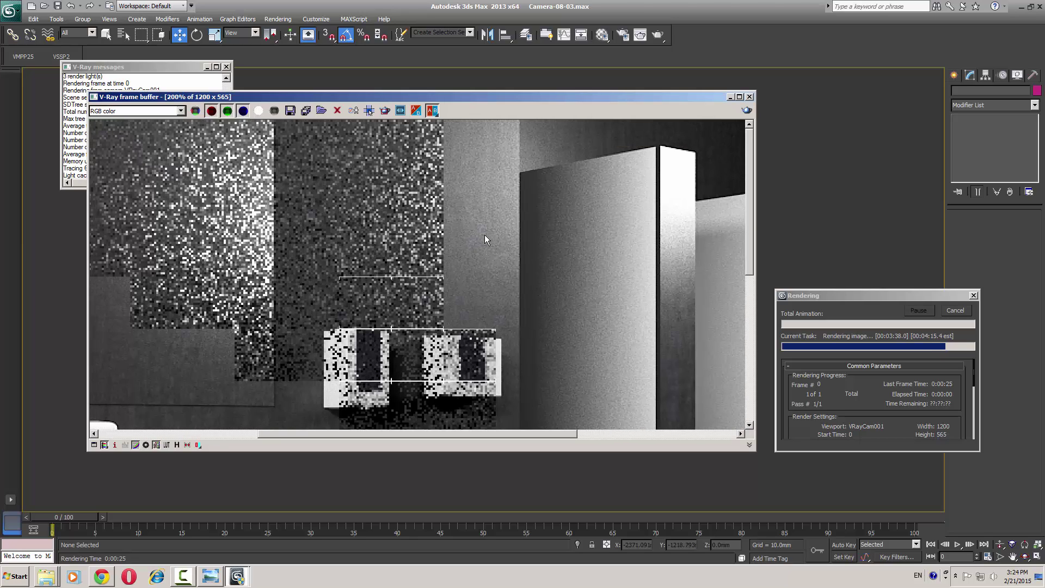
pyautogui.scroll(-2, 483, 235)
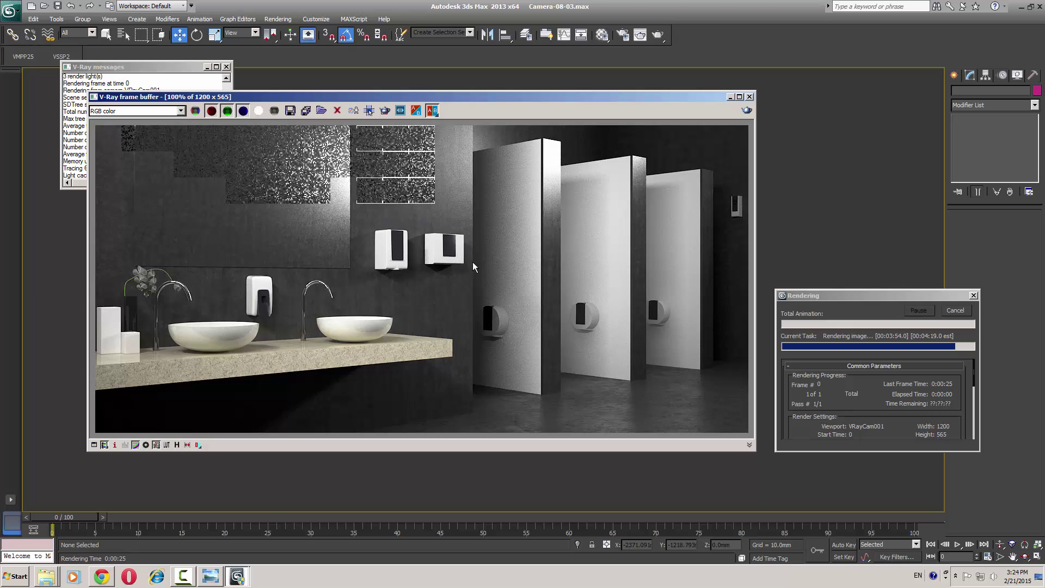
# Cancel the ongoing render and close the V-Ray frame buffer.
pyautogui.click(956, 311)
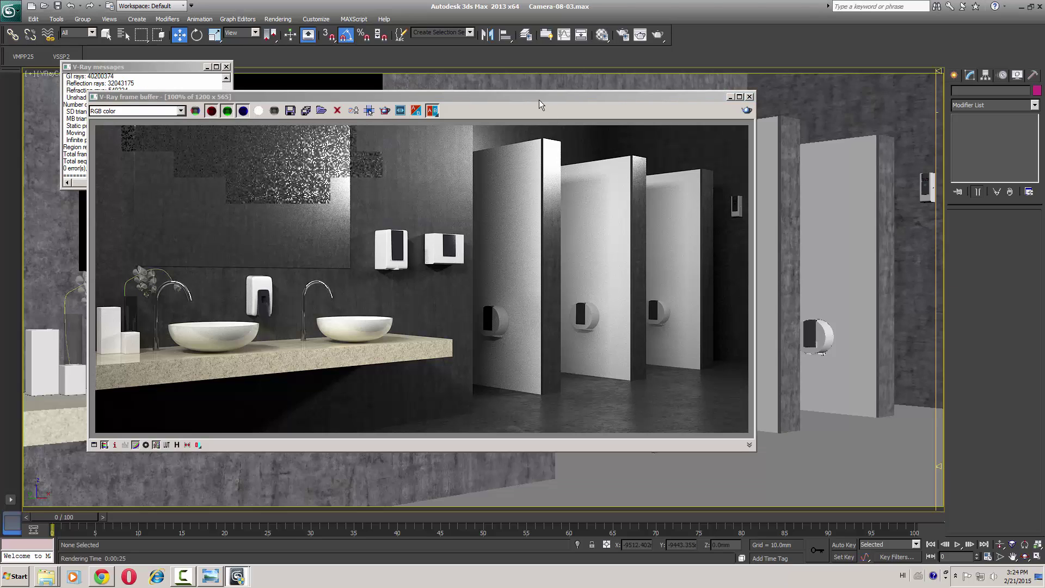
pyautogui.moveTo(539, 100); pyautogui.dragTo(537, 180)
pyautogui.click(747, 177)
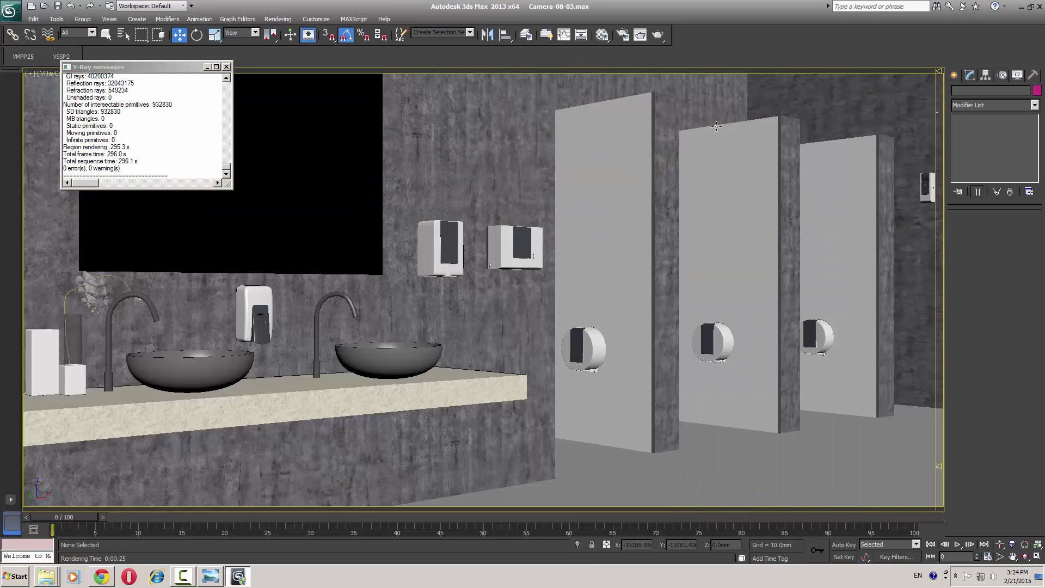
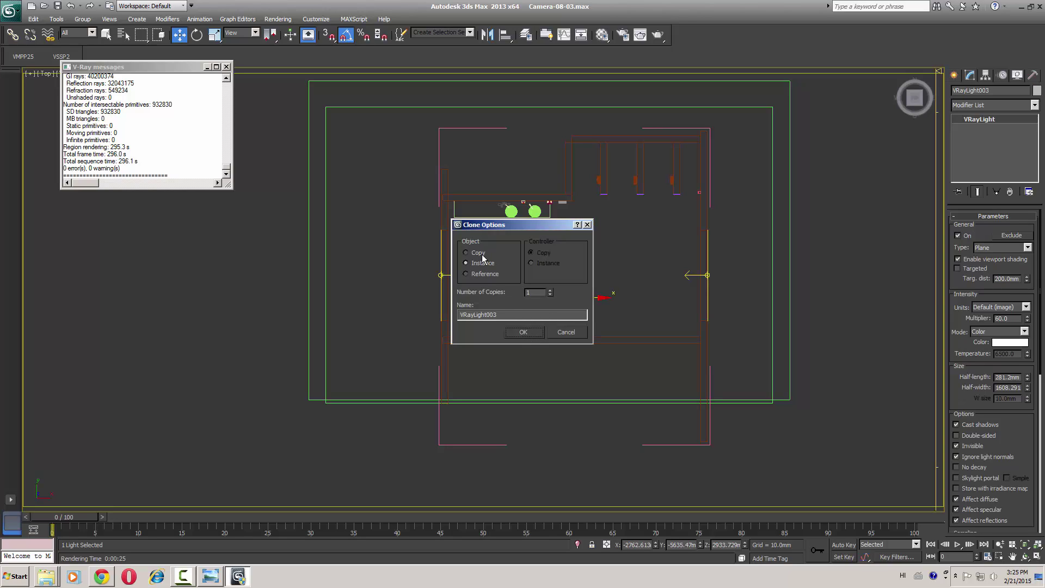
# Create one copy of the plane light, rotate it to face down, enlarge it and center it between the two side lights.
pyautogui.click(522, 332)
pyautogui.scroll(3, 507, 321)
pyautogui.press('e')
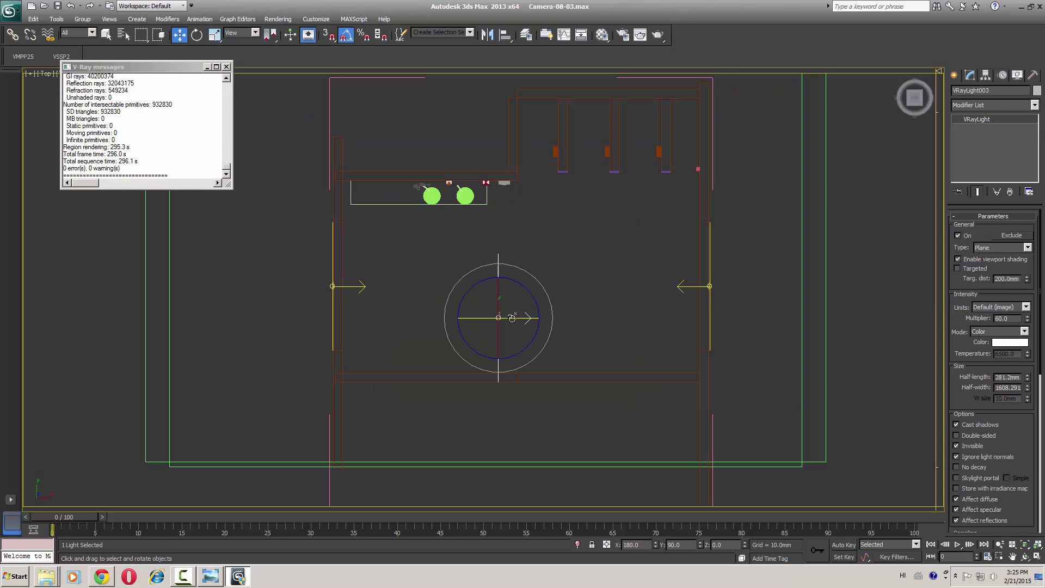
pyautogui.moveTo(514, 317); pyautogui.dragTo(537, 278)
pyautogui.press('r')
pyautogui.press('w')
pyautogui.scroll(-3, 1012, 495)
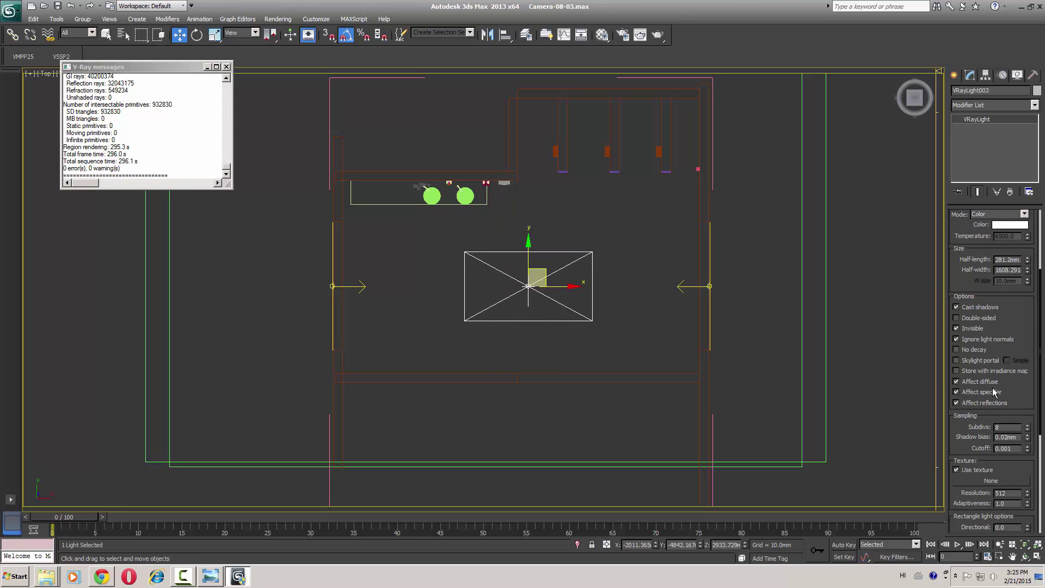
# Turn off Affect specular and Affect reflections on the overhead and stall-side lights, and disable Use texture on the stall-side light.
pyautogui.click(975, 406)
pyautogui.click(974, 395)
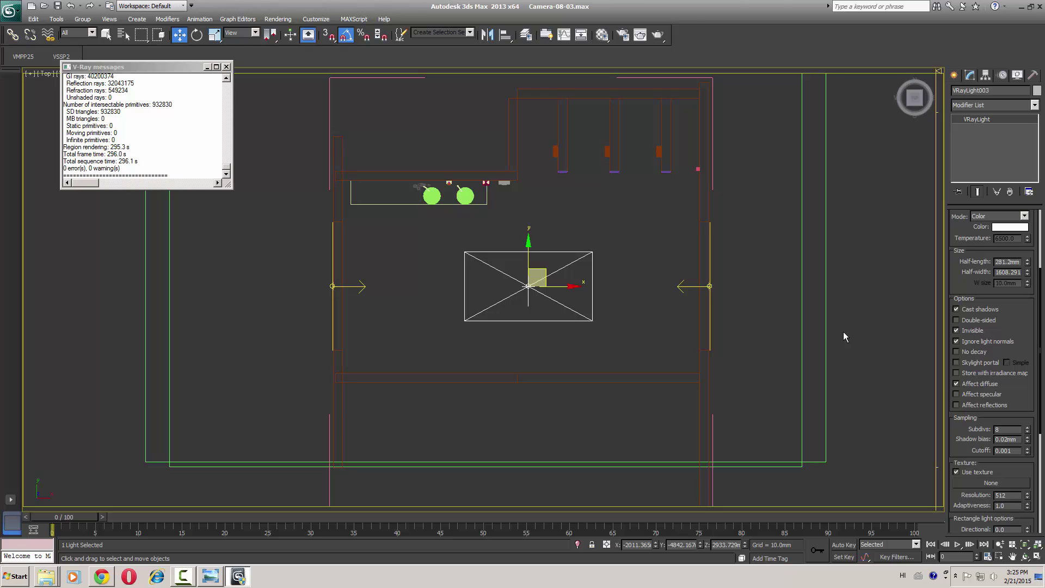
pyautogui.click(708, 286)
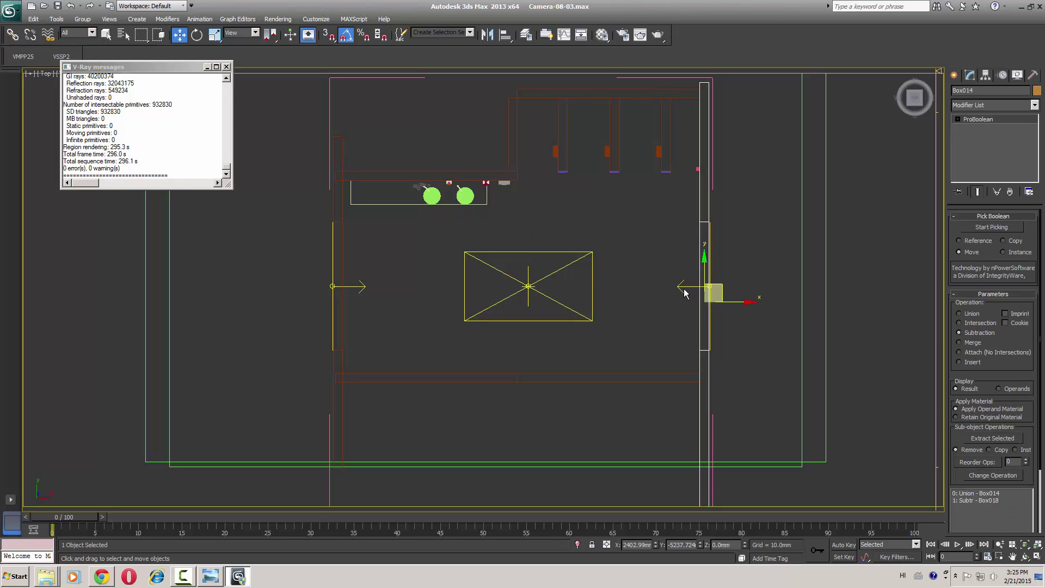
pyautogui.click(709, 297)
pyautogui.click(967, 405)
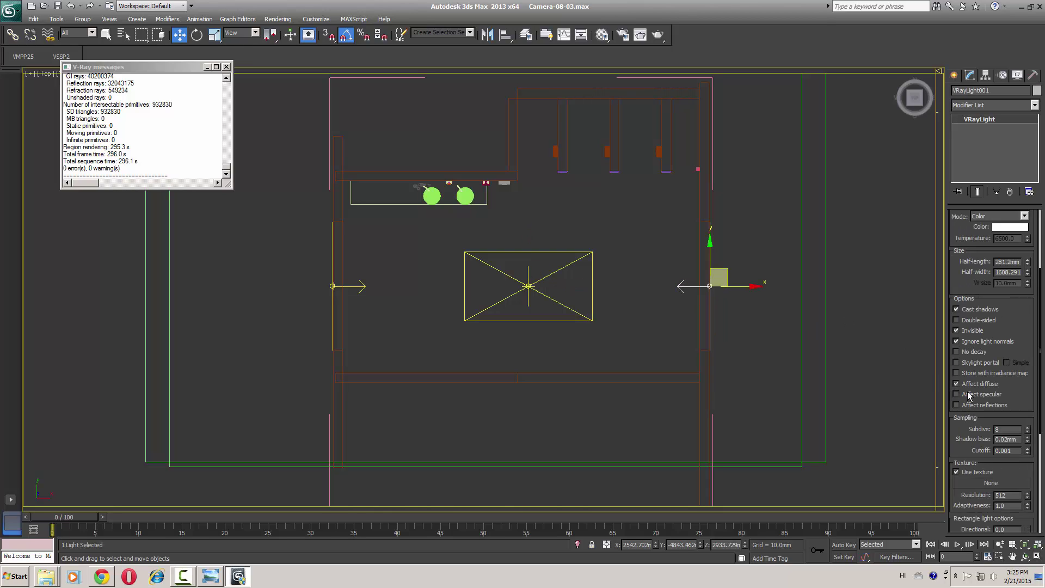
pyautogui.click(969, 394)
pyautogui.click(971, 472)
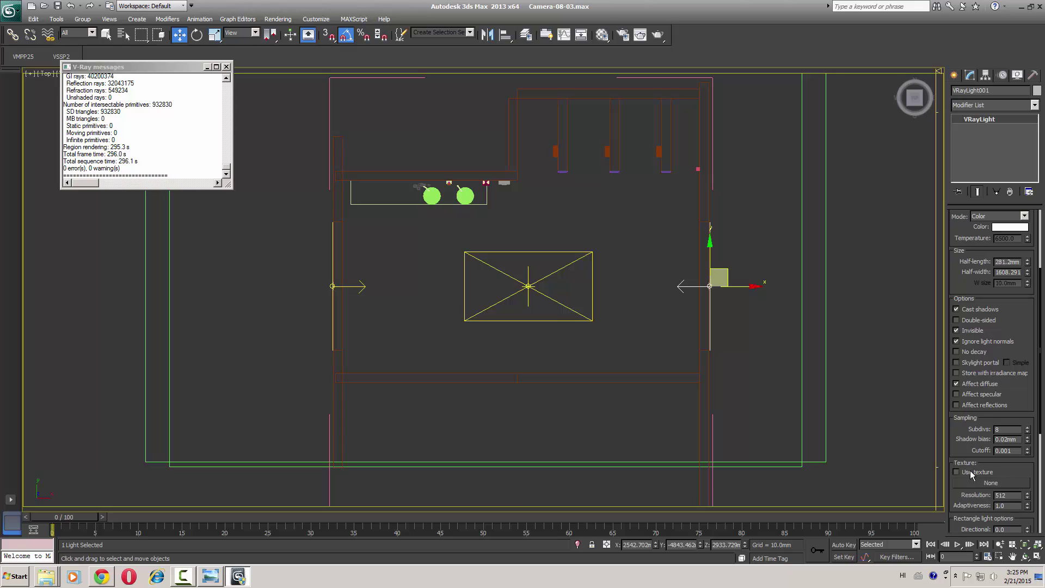
# Check the overhead light's settings and raise the stall-side plane light's sampling subdivisions to 10.
pyautogui.click(553, 303)
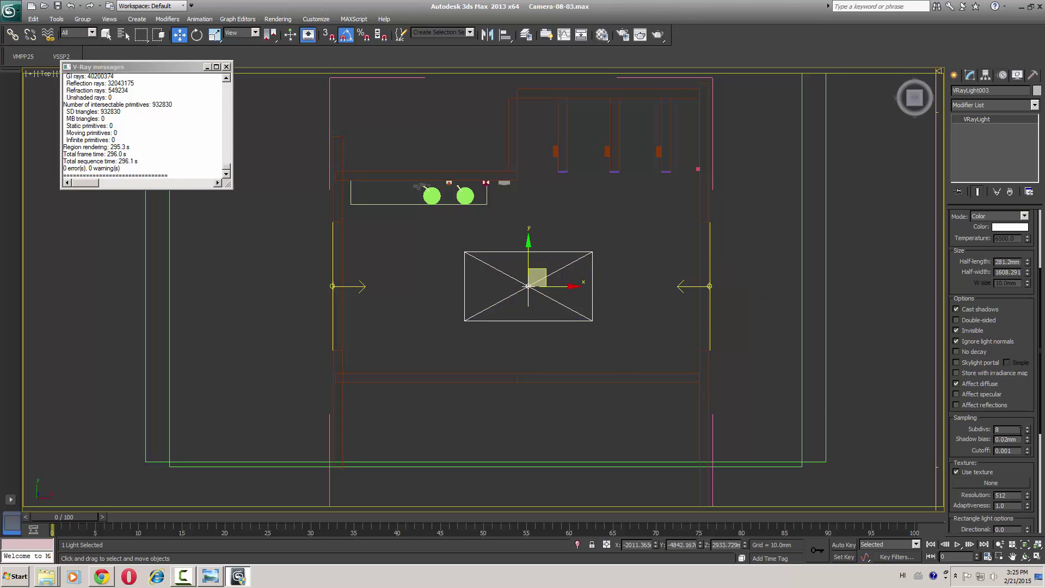
pyautogui.click(684, 284)
pyautogui.click(1027, 427)
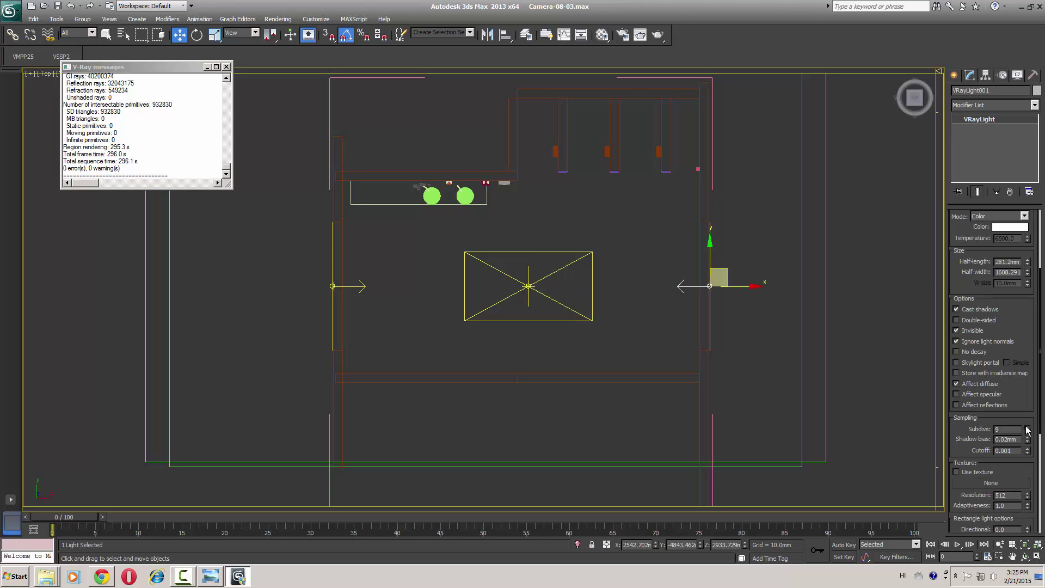
# Return to the camera view and delete the orchid and vase group from the countertop.
pyautogui.moveTo(413, 243); pyautogui.dragTo(416, 246, button='middle')
pyautogui.rightClick(426, 218)
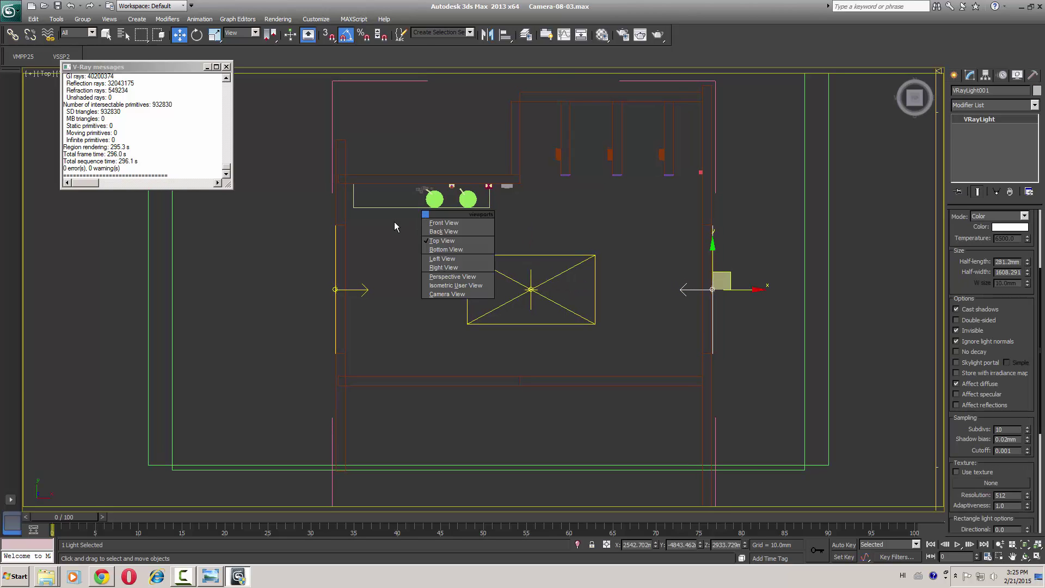
pyautogui.press('c')
pyautogui.click(88, 295)
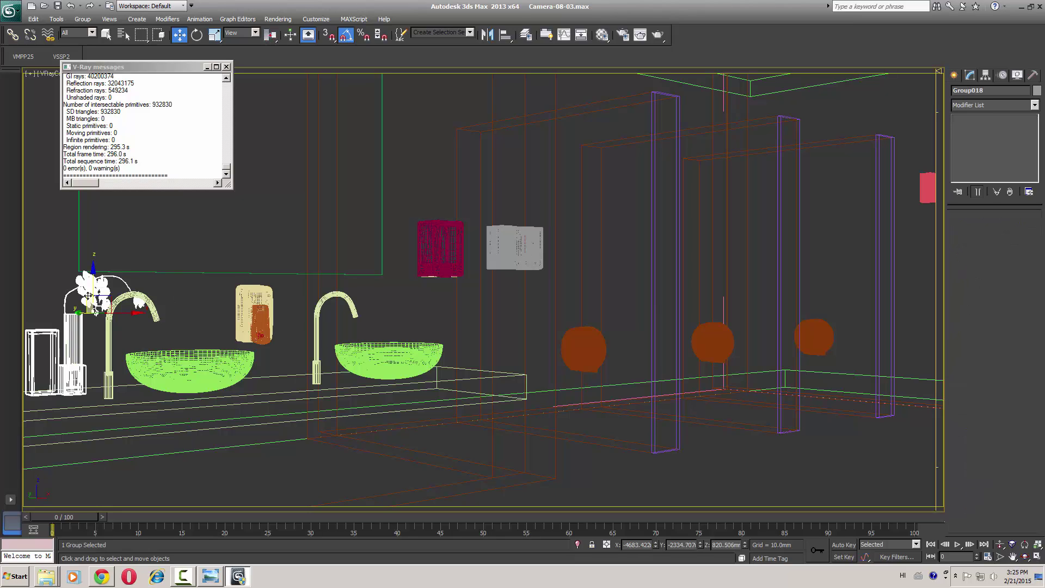
pyautogui.press('Delete')
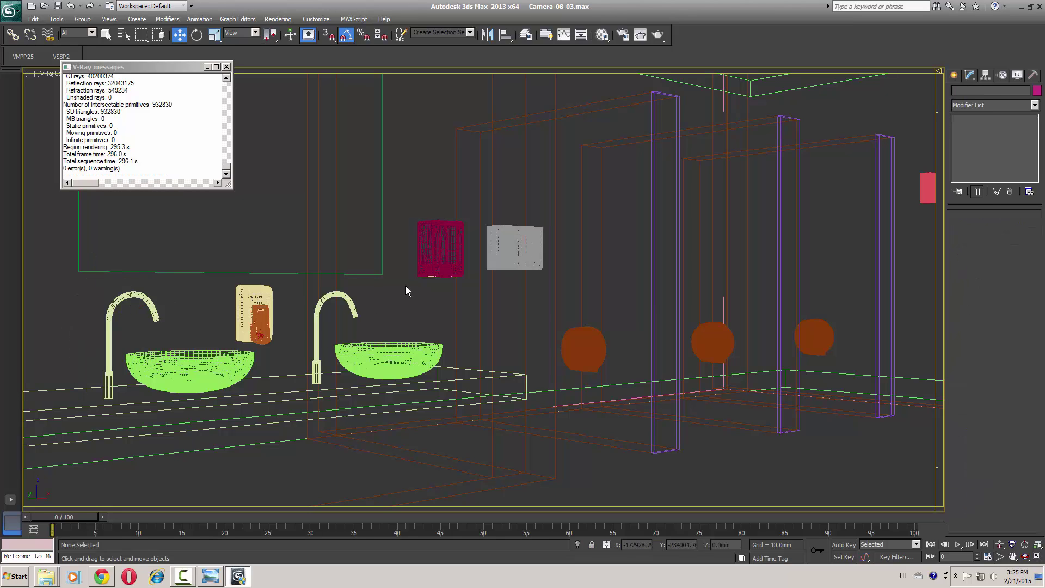
# Reopen the V-Ray frame buffer, test-render a region on the stall partition nearest the basins and cancel the render.
pyautogui.rightClick(437, 308)
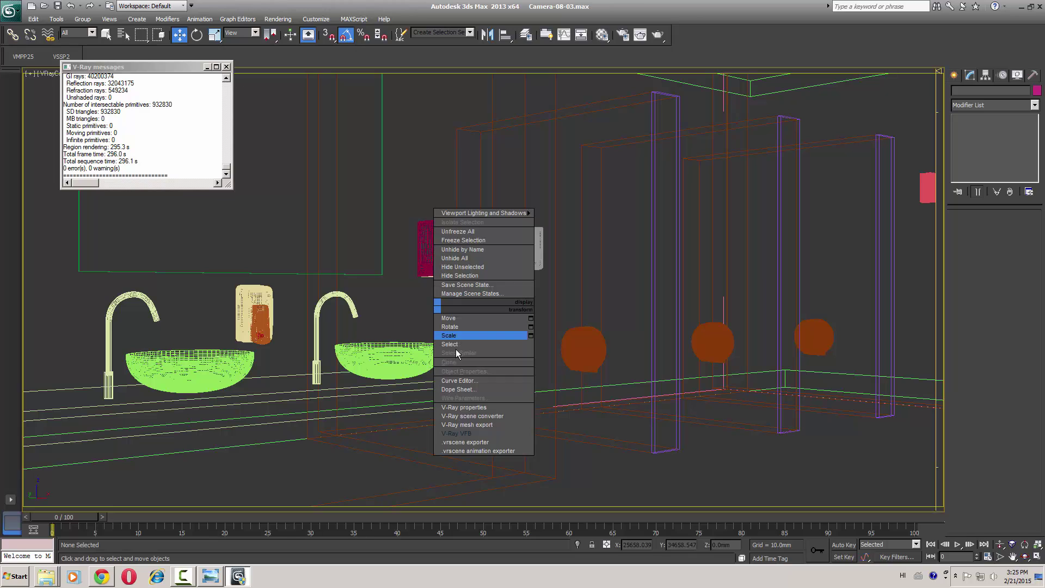
pyautogui.click(484, 430)
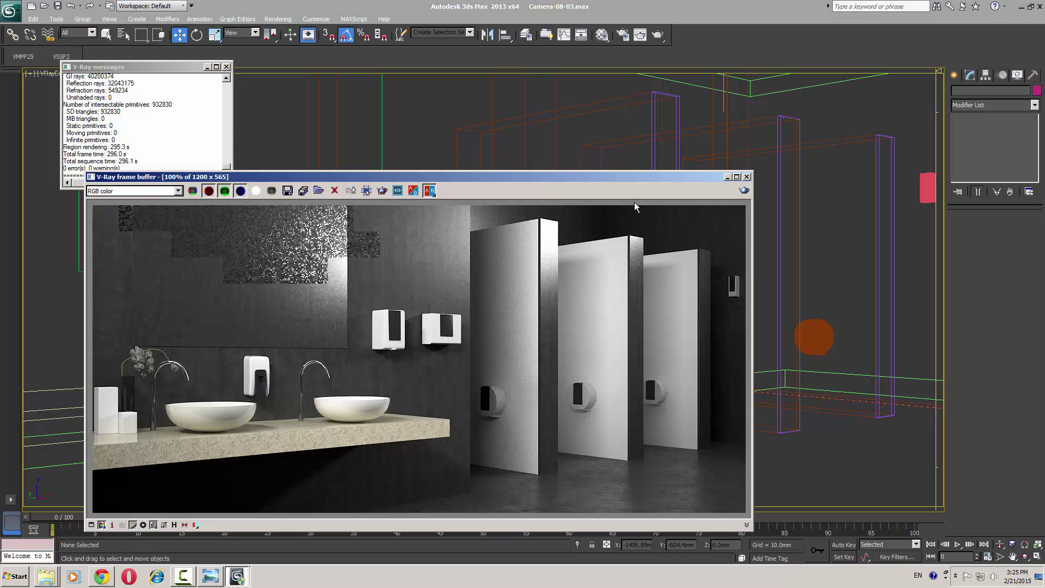
pyautogui.moveTo(621, 181); pyautogui.dragTo(655, 114)
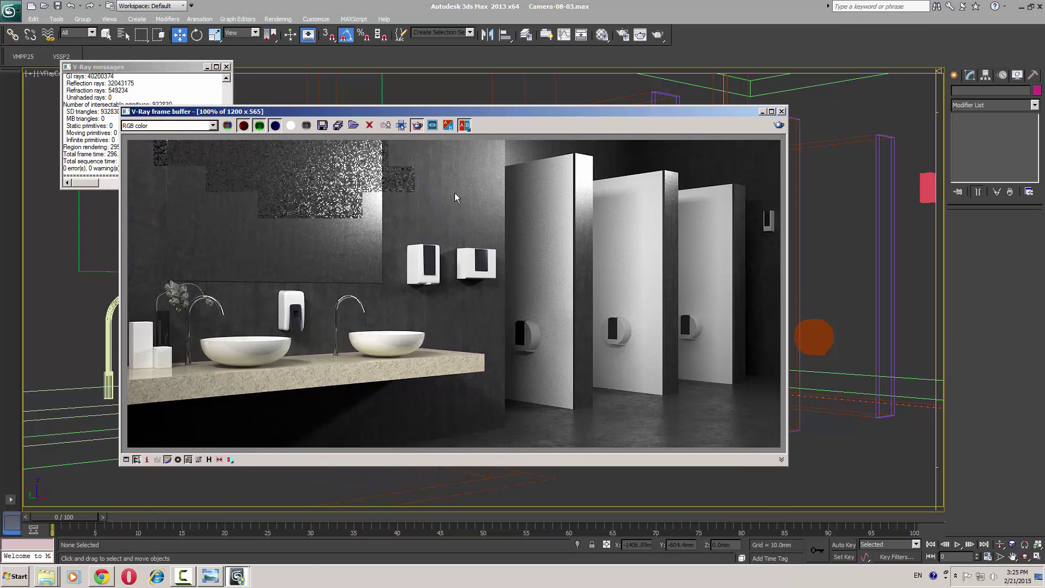
pyautogui.moveTo(521, 223); pyautogui.dragTo(583, 315)
pyautogui.click(778, 125)
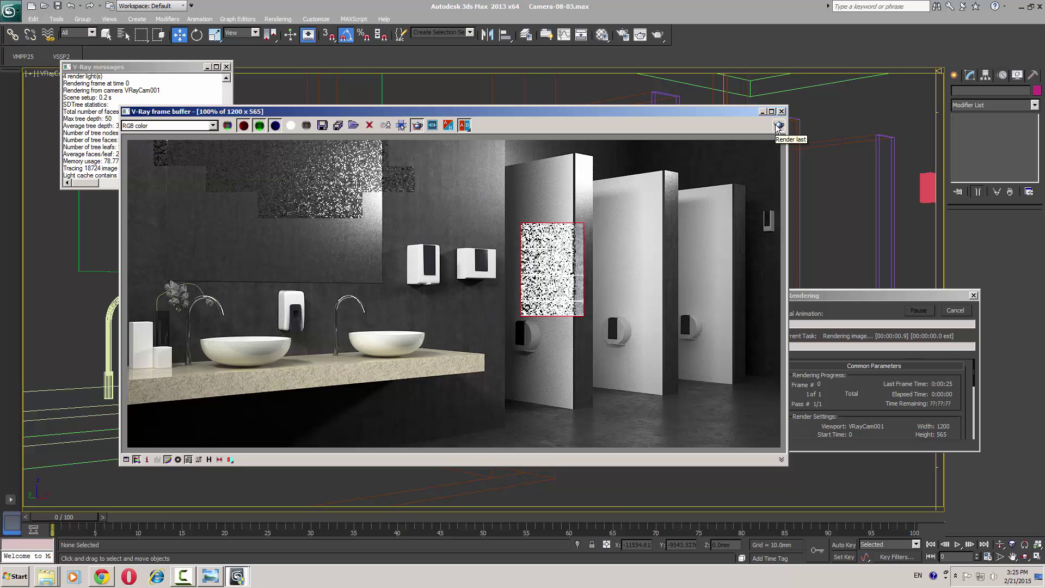
pyautogui.click(957, 311)
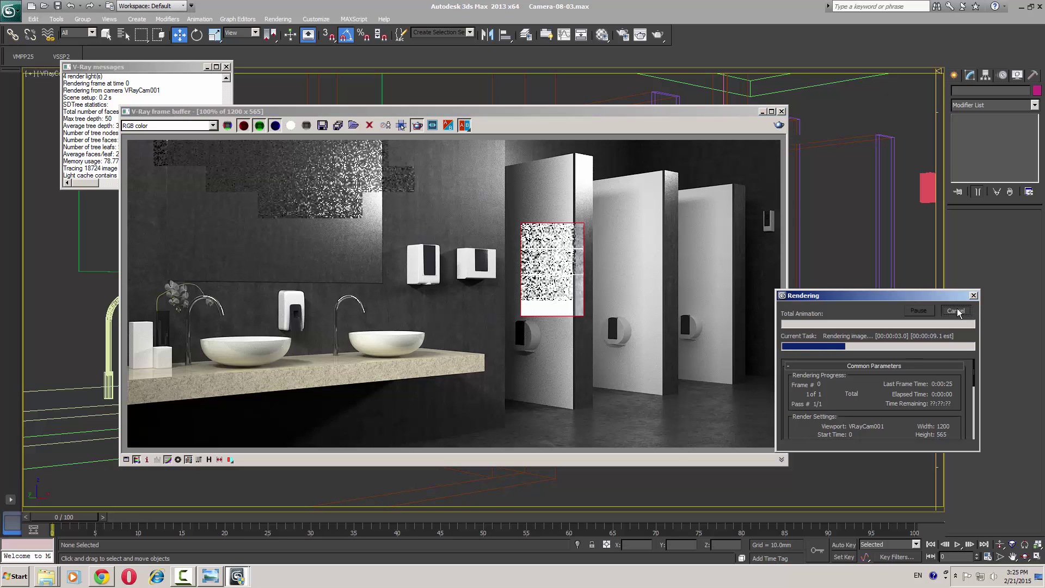
pyautogui.click(956, 311)
# Select the overhead light in a perspective view, set its multiplier to 5.0 and return to the camera view.
pyautogui.moveTo(705, 112); pyautogui.dragTo(569, 128)
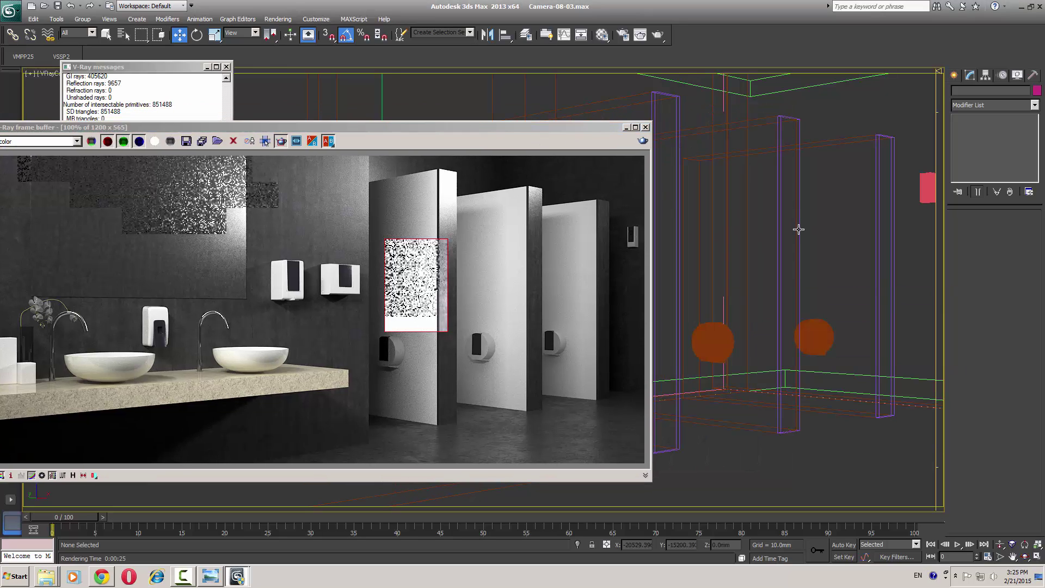
pyautogui.press('p')
pyautogui.click(697, 105)
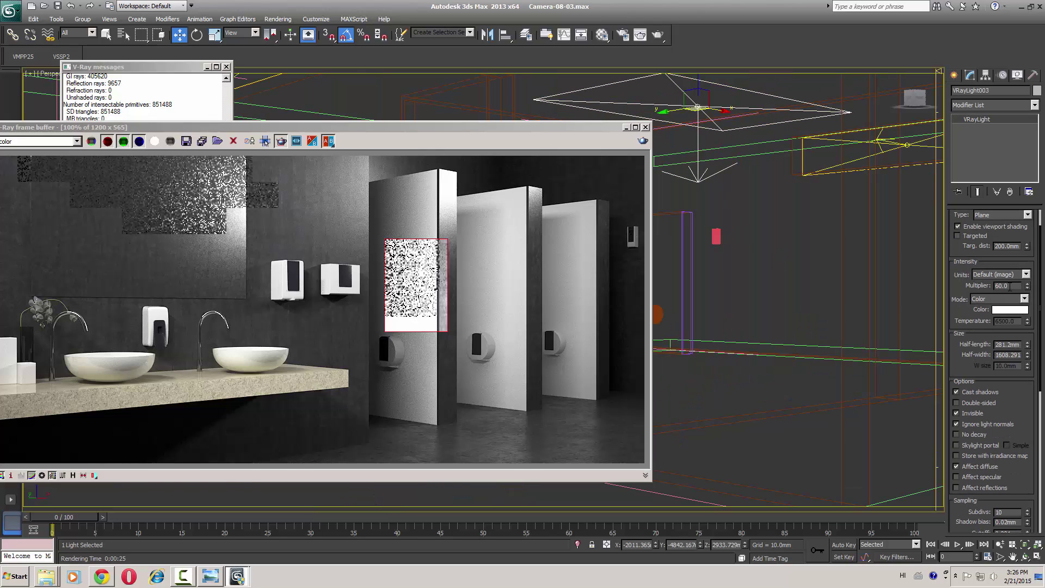
pyautogui.write('5.0c')
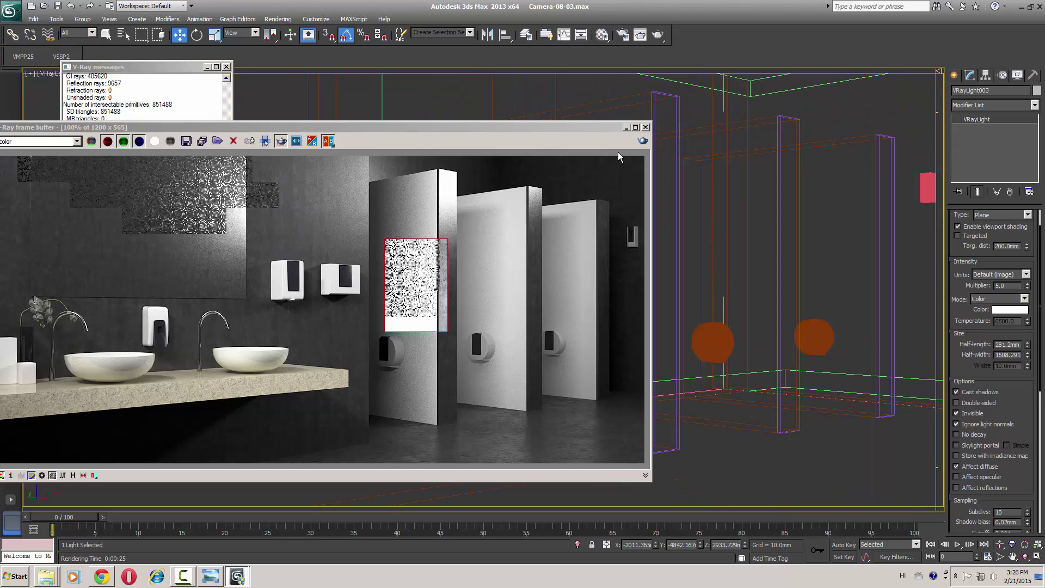
# Re-render the region on the nearest stall partition and examine its brightness up close.
pyautogui.click(642, 143)
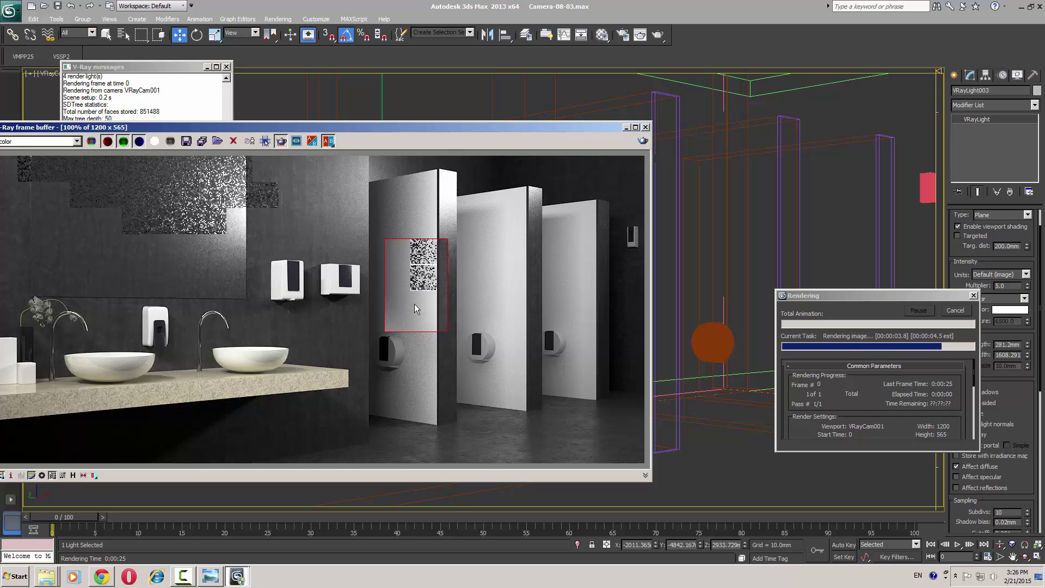
pyautogui.scroll(1, 404, 308)
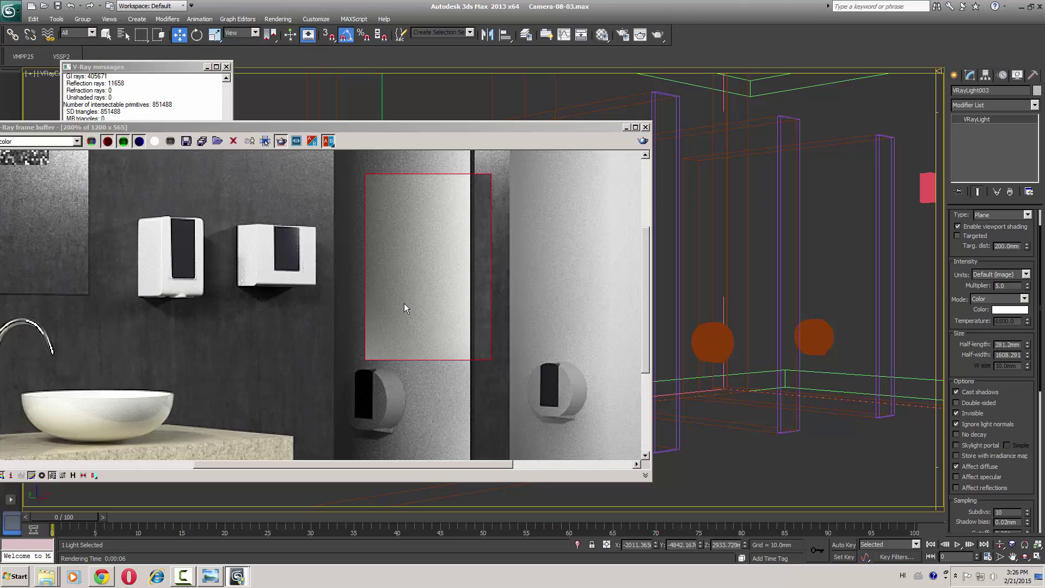
# Close the V-Ray messages and frame buffer, then undo the overhead light's multiplier change and the orchid group's deletion.
pyautogui.scroll(-1, 405, 304)
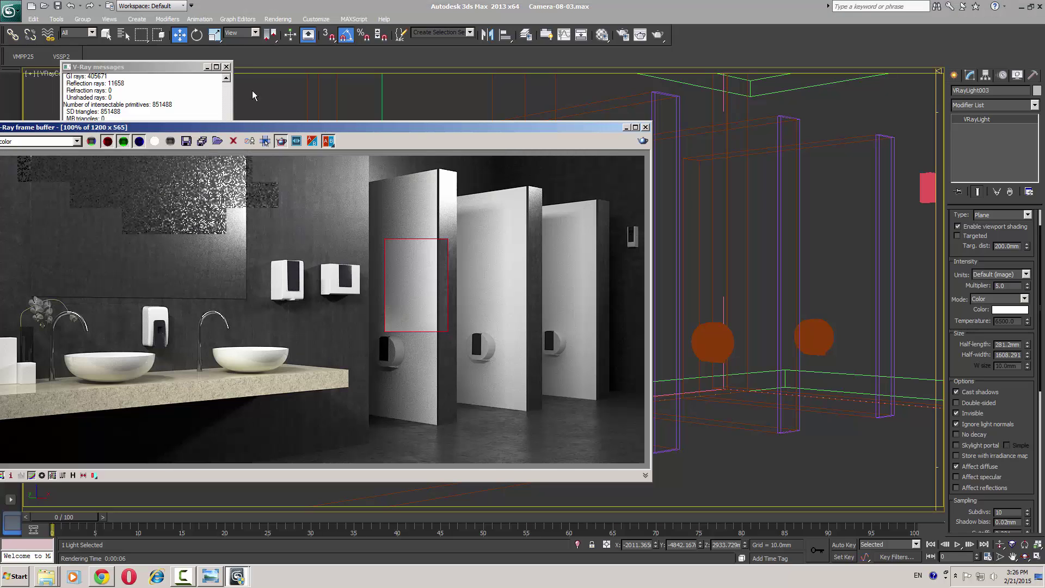
pyautogui.click(228, 67)
pyautogui.click(228, 68)
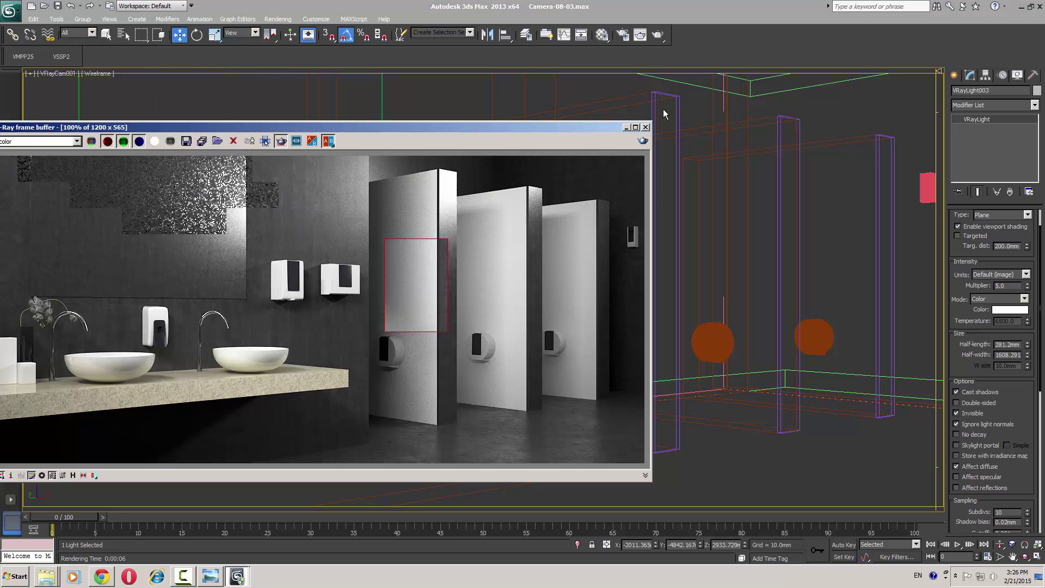
pyautogui.click(645, 128)
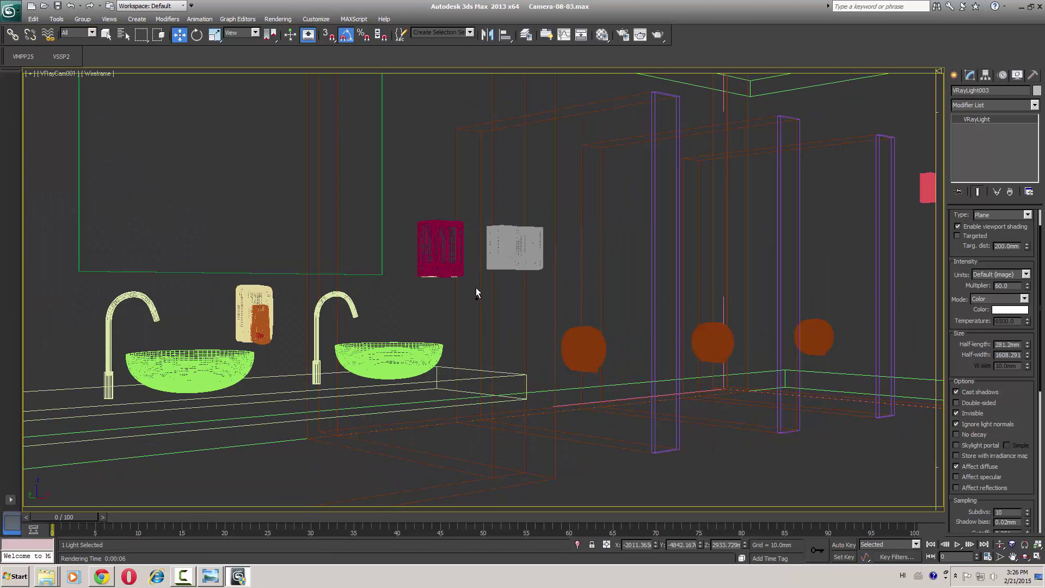
pyautogui.click(475, 291)
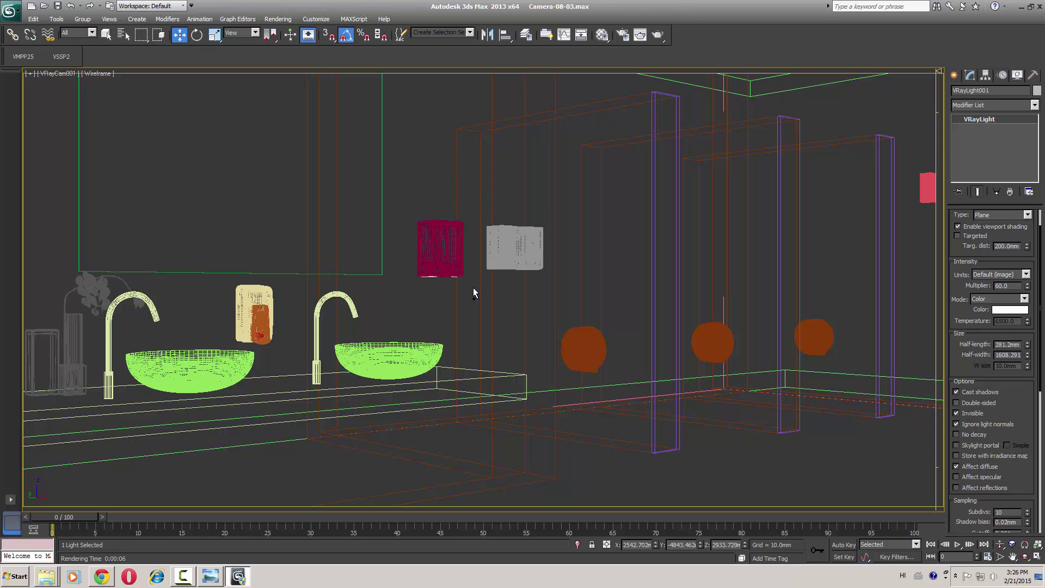
# Delete the orchid and vase group, the soap and wall dispensers, the three partition-mounted roll holders and the fixture on the far wall.
pyautogui.click(91, 288)
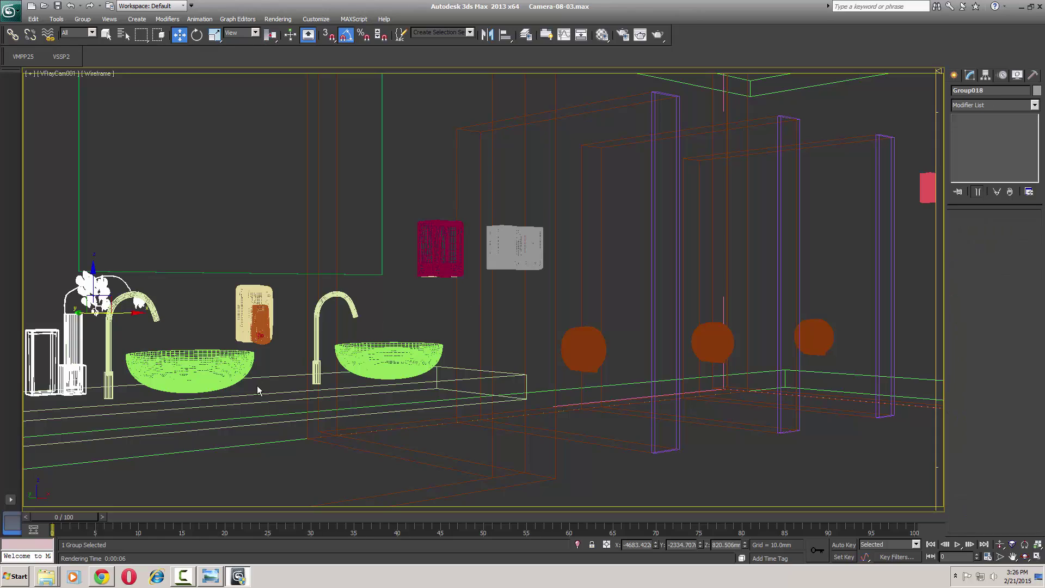
pyautogui.keyDown('ctrl'); pyautogui.click(262, 313); pyautogui.keyUp('ctrl')
pyautogui.keyDown('ctrl'); pyautogui.click(440, 247); pyautogui.keyUp('ctrl')
pyautogui.keyDown('ctrl'); pyautogui.click(514, 248); pyautogui.keyUp('ctrl')
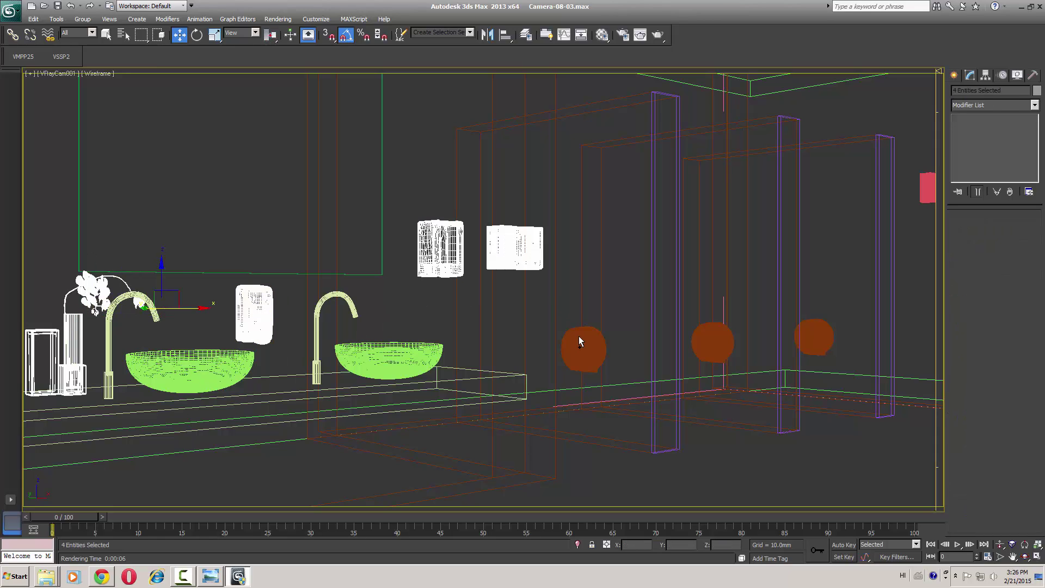
pyautogui.keyDown('ctrl'); pyautogui.click(579, 341); pyautogui.keyUp('ctrl')
pyautogui.keyDown('ctrl'); pyautogui.click(719, 335); pyautogui.keyUp('ctrl')
pyautogui.keyDown('ctrl'); pyautogui.click(829, 330); pyautogui.keyUp('ctrl')
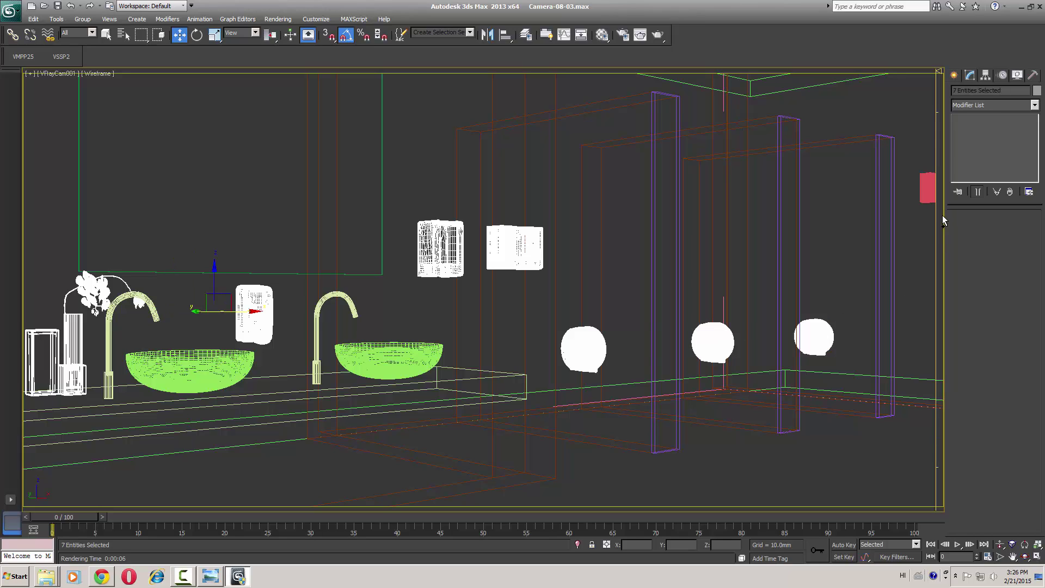
pyautogui.keyDown('ctrl'); pyautogui.click(925, 181); pyautogui.keyUp('ctrl')
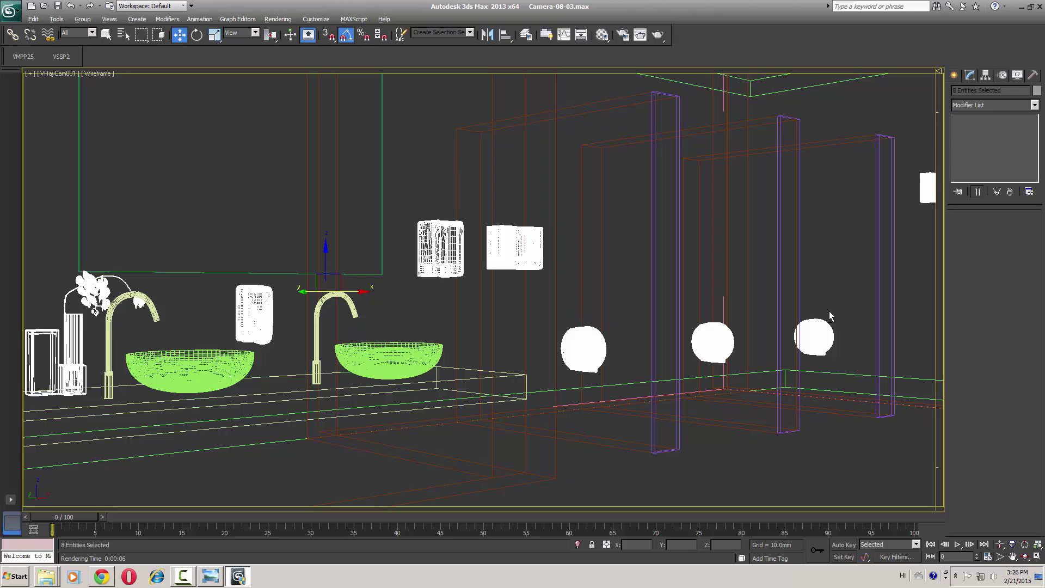
pyautogui.hotkey('alt', 'shift')
pyautogui.press('Delete')
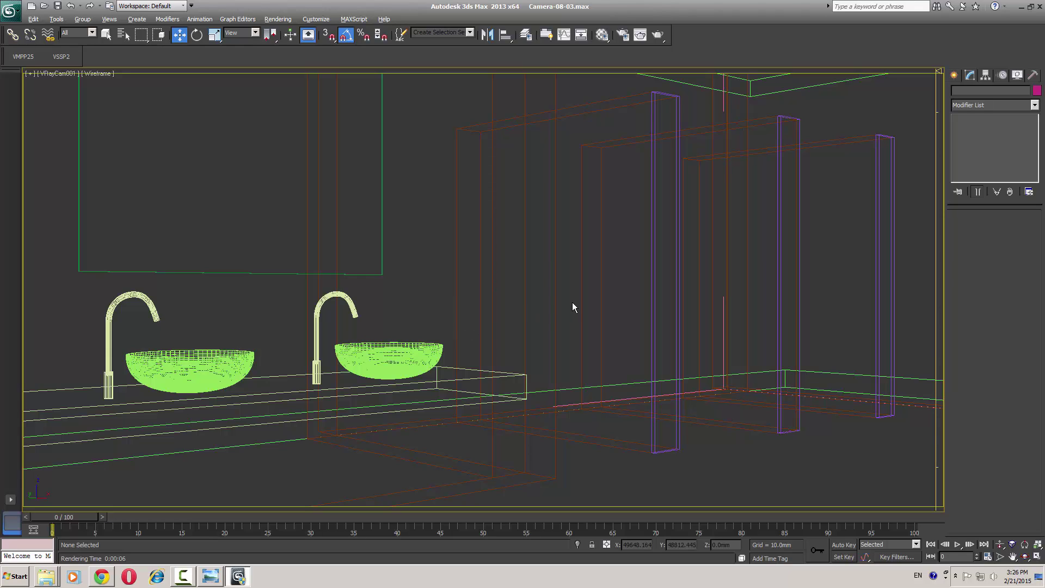
# Turn off reflection interpolation in the Sealed 7 material and disable its Reflect and RGlossiness maps.
pyautogui.click(508, 377)
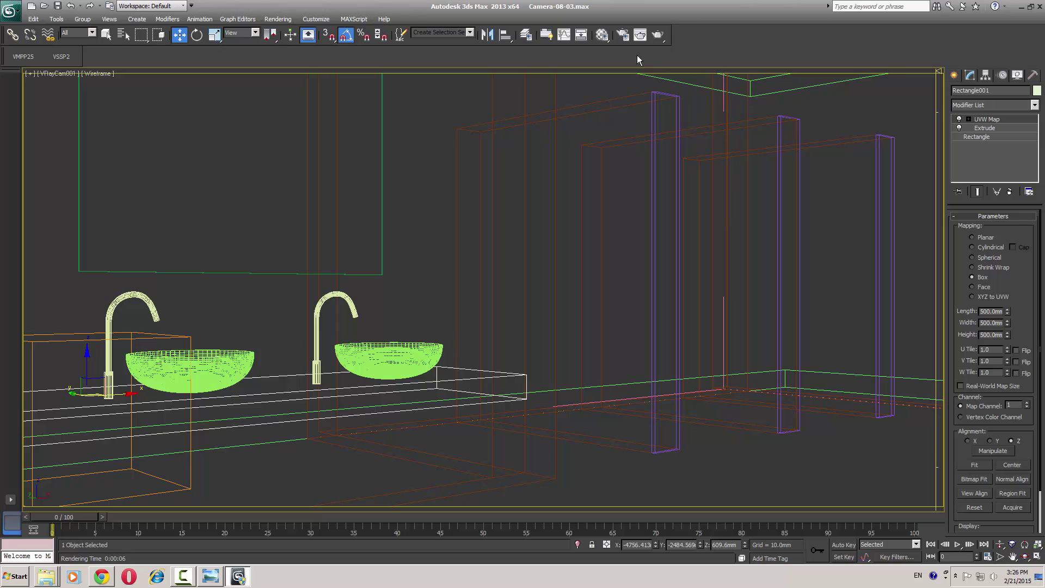
pyautogui.click(622, 35)
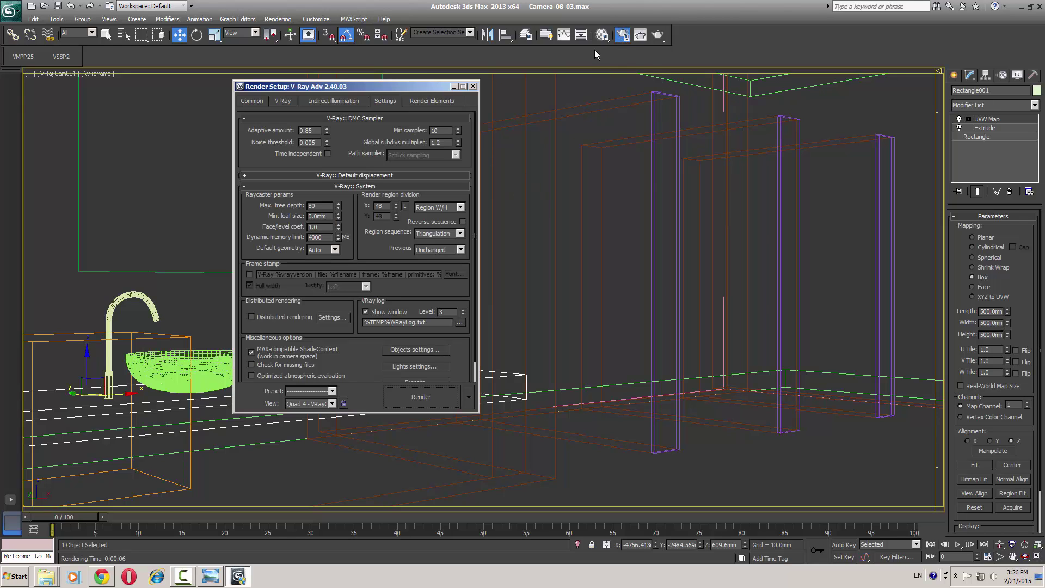
pyautogui.click(602, 35)
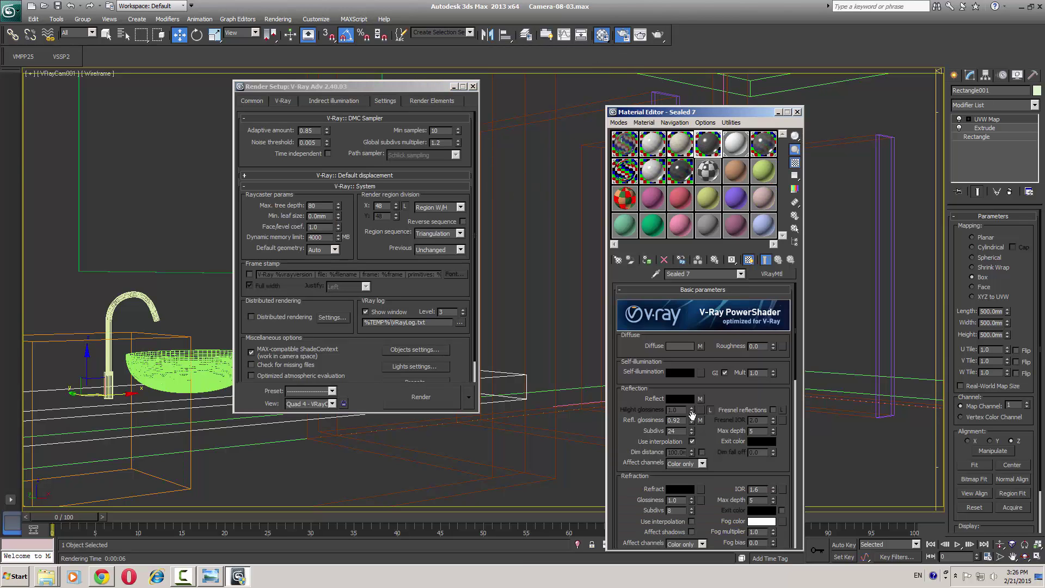
pyautogui.click(692, 441)
pyautogui.scroll(-10, 703, 420)
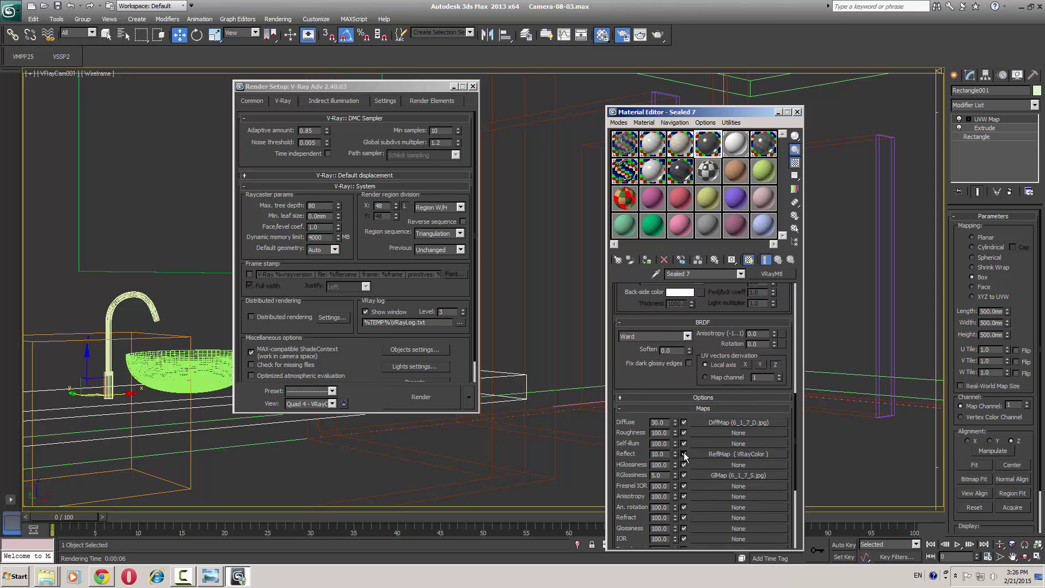
pyautogui.scroll(5, 704, 419)
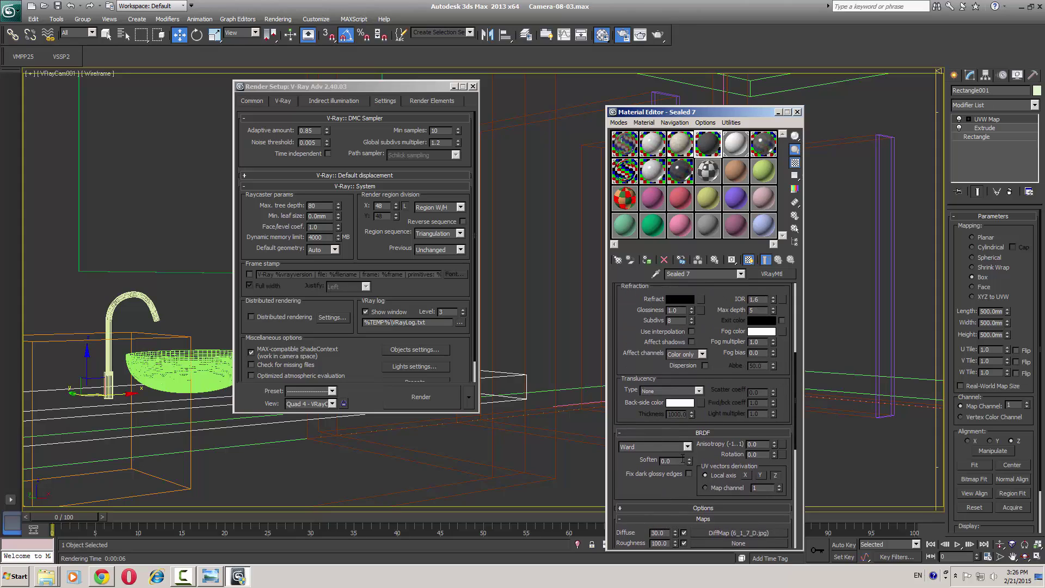
# Open an enlarged preview of the Sealed 7 material and set its reflection colour to a grey of value 15.
pyautogui.doubleClick(710, 145)
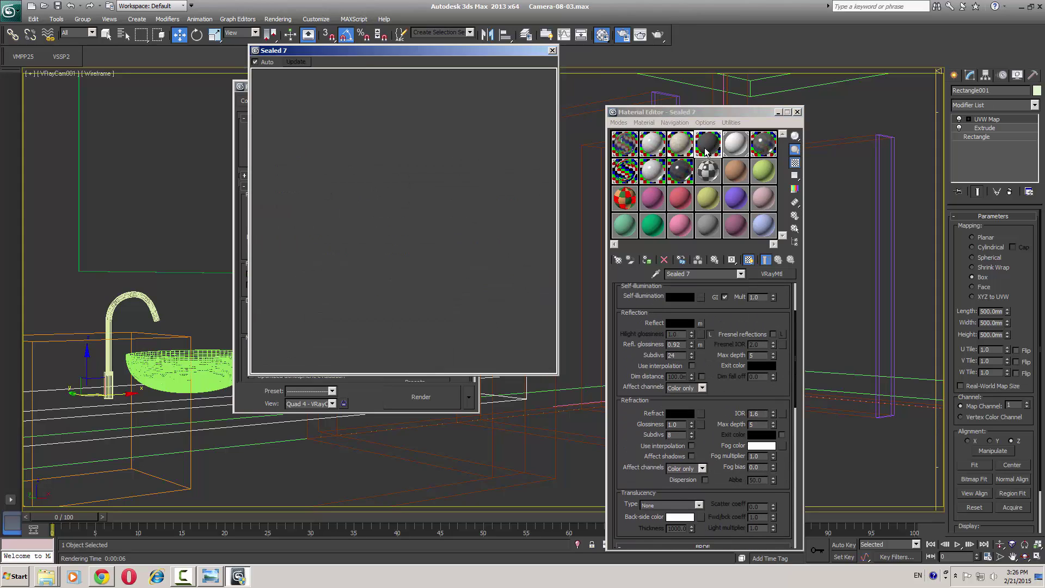
pyautogui.moveTo(727, 315); pyautogui.dragTo(726, 356)
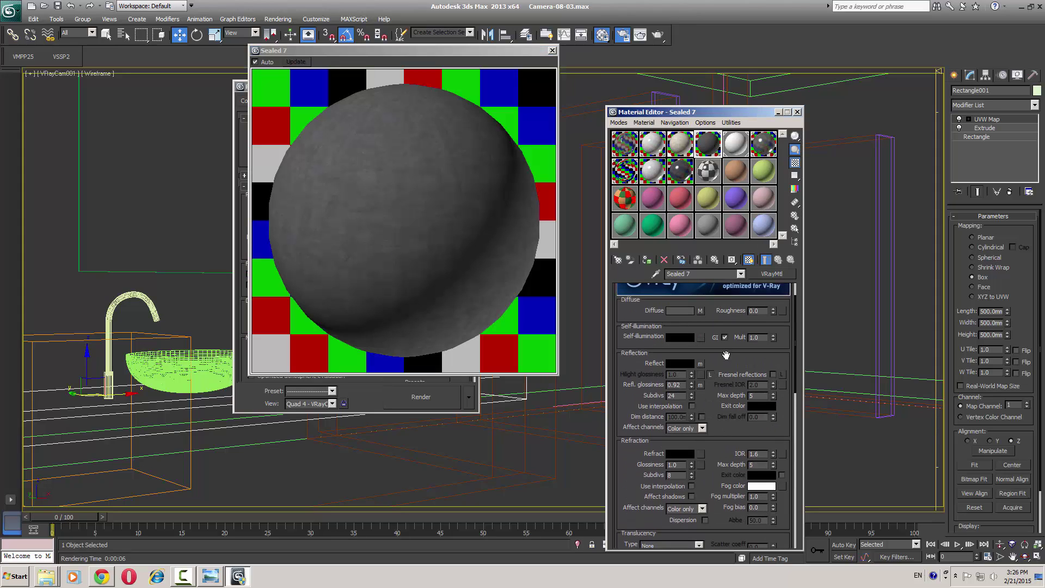
pyautogui.click(681, 363)
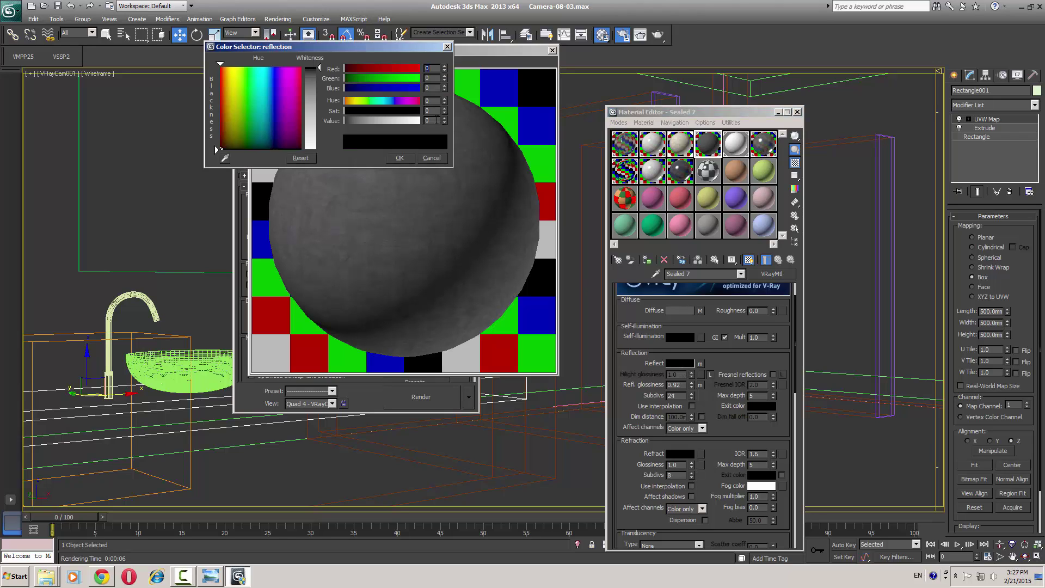
pyautogui.write('10')
pyautogui.press('Return')
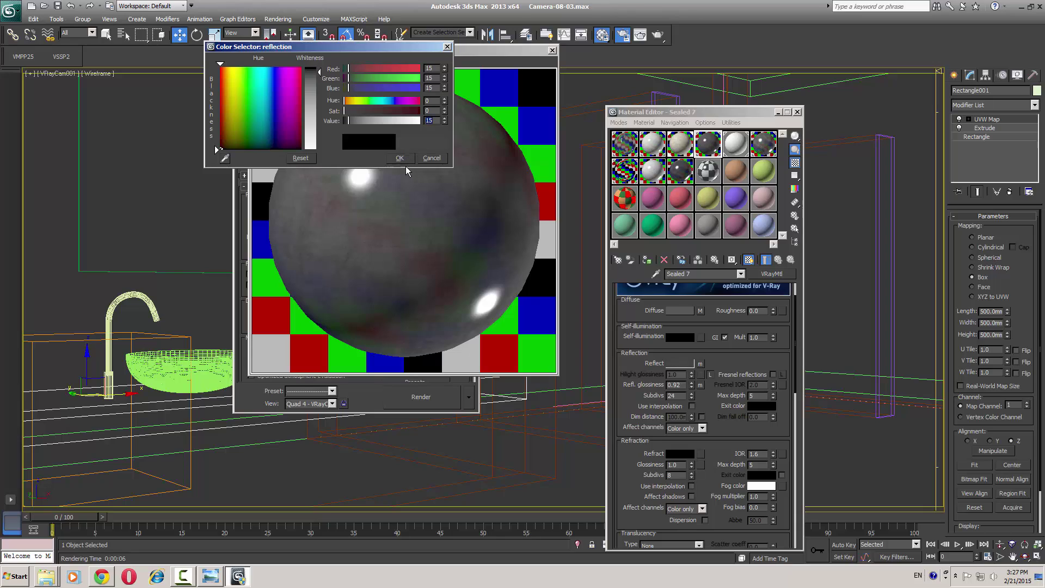
pyautogui.click(402, 157)
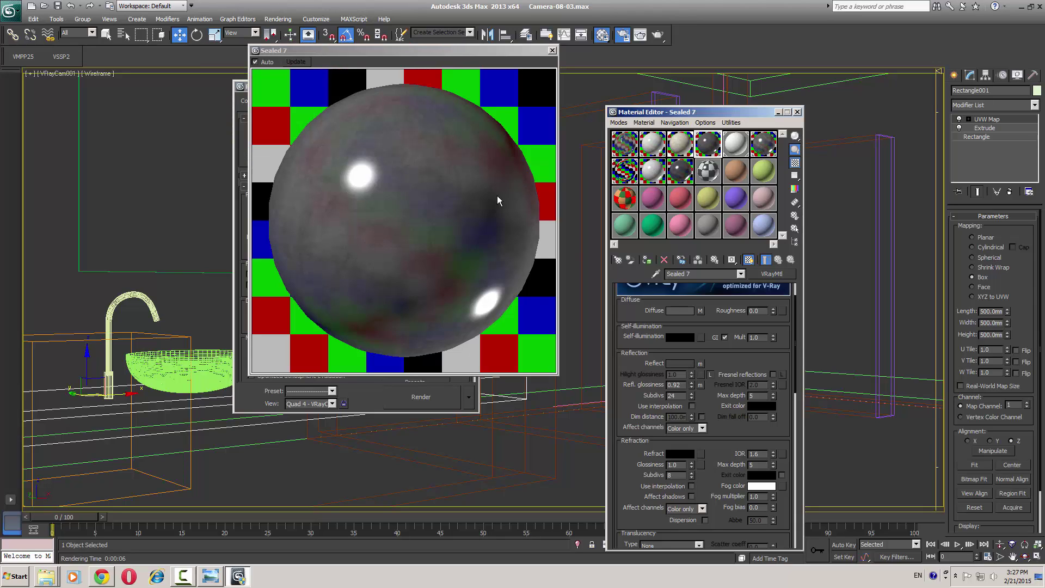
# Set Sealed 7's reflection glossiness to 0.94 and reflection subdivs to 16, and close the enlarged preview.
pyautogui.click(692, 382)
pyautogui.doubleClick(677, 396)
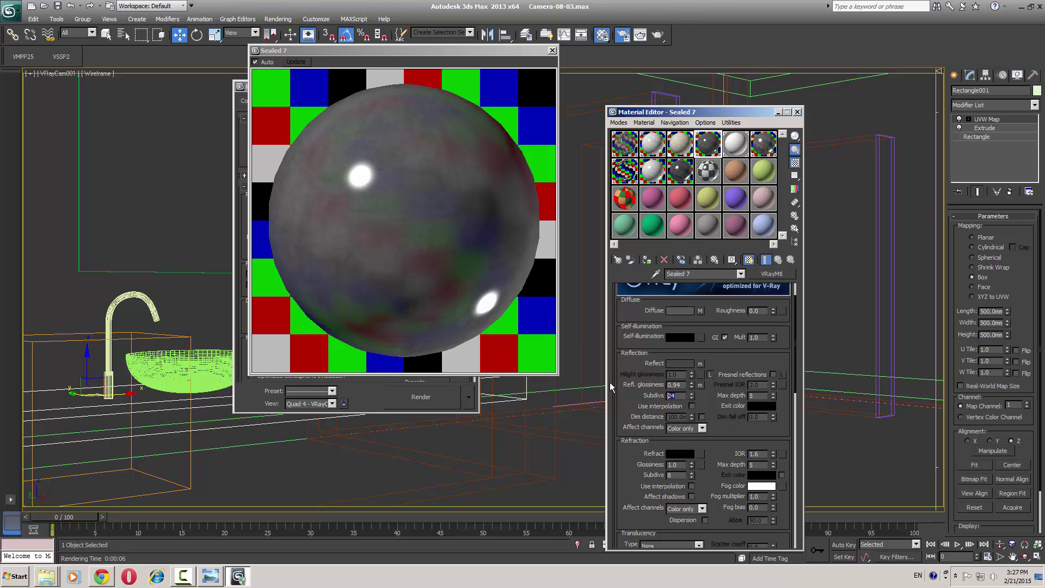
pyautogui.write('16')
pyautogui.click(552, 50)
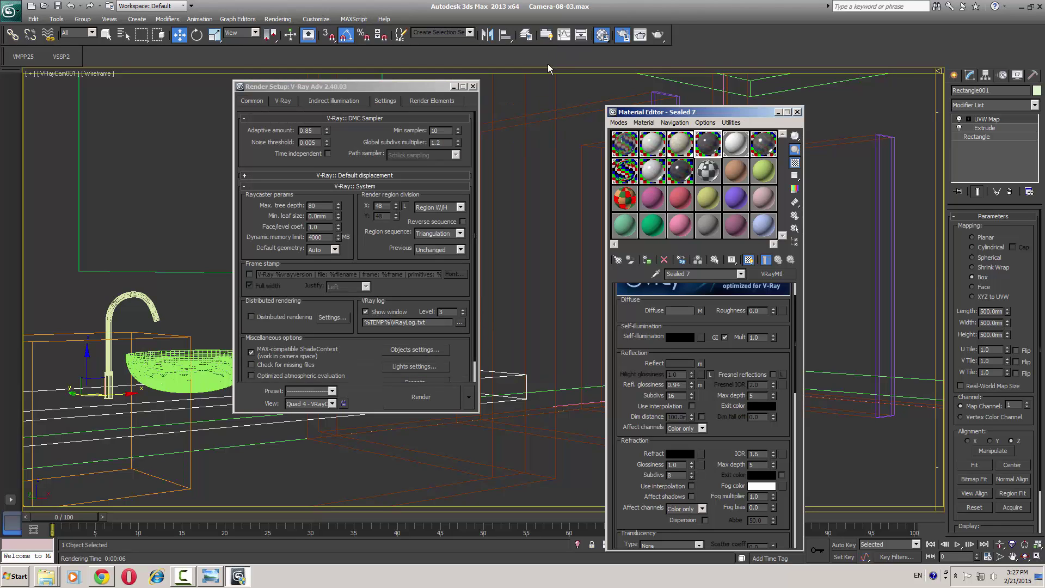
# Shade the viewport, sample the nearest stall partition's material into the editor and set its diffuse colour to a grey of value 212.
pyautogui.click(740, 148)
pyautogui.press('F3')
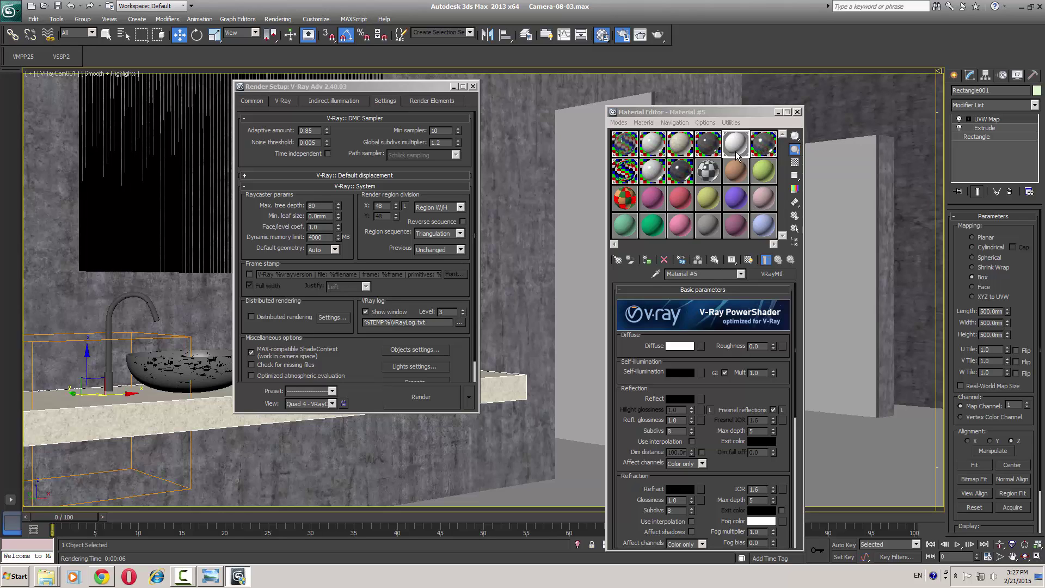
pyautogui.click(656, 274)
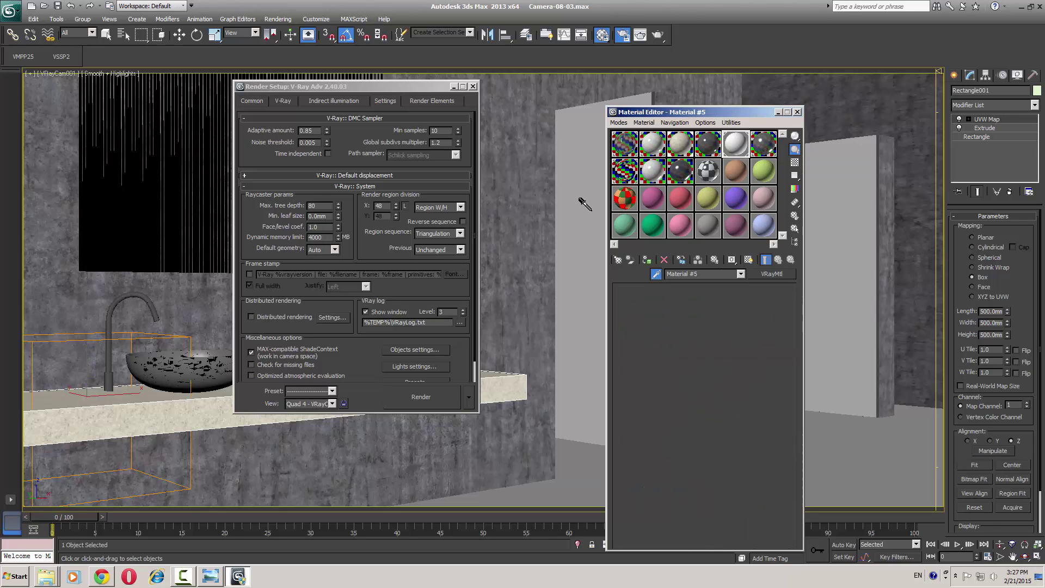
pyautogui.click(582, 147)
pyautogui.click(681, 346)
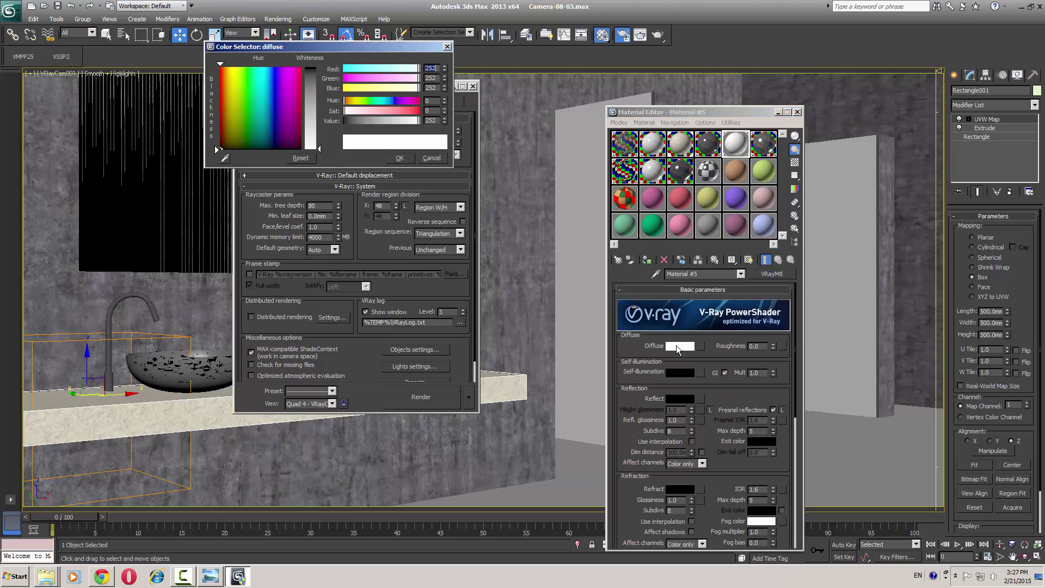
pyautogui.click(406, 120)
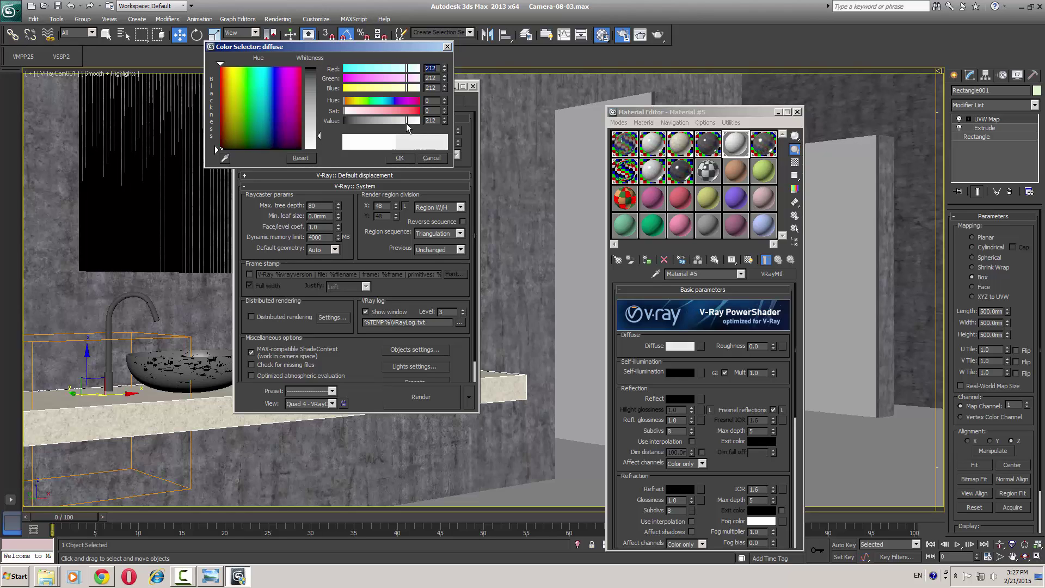
pyautogui.click(399, 158)
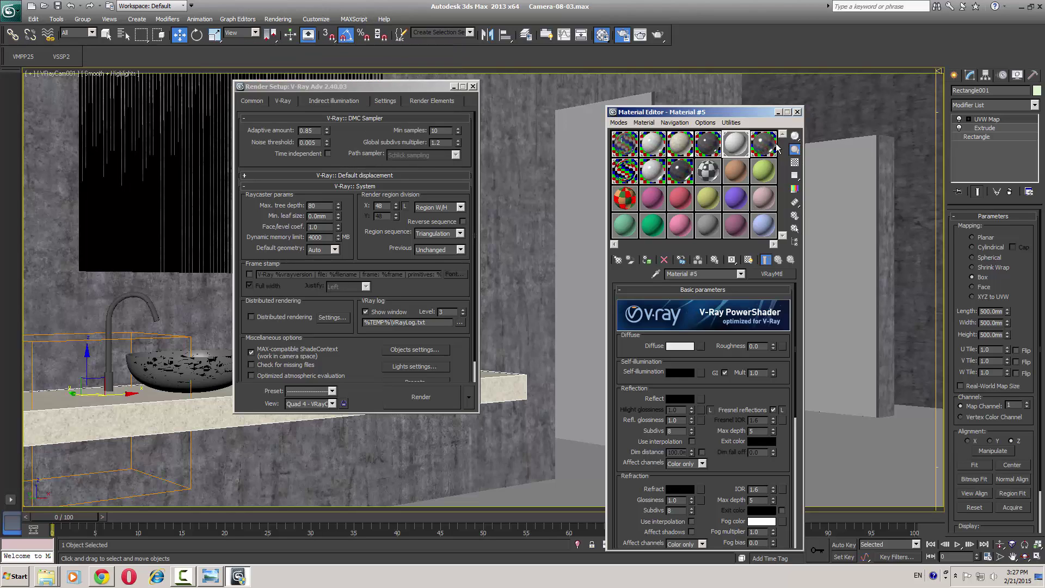
# Close the Material Editor, re-render the region on the nearest stall partition in the V-Ray frame buffer and inspect it close up.
pyautogui.click(797, 112)
pyautogui.rightClick(537, 188)
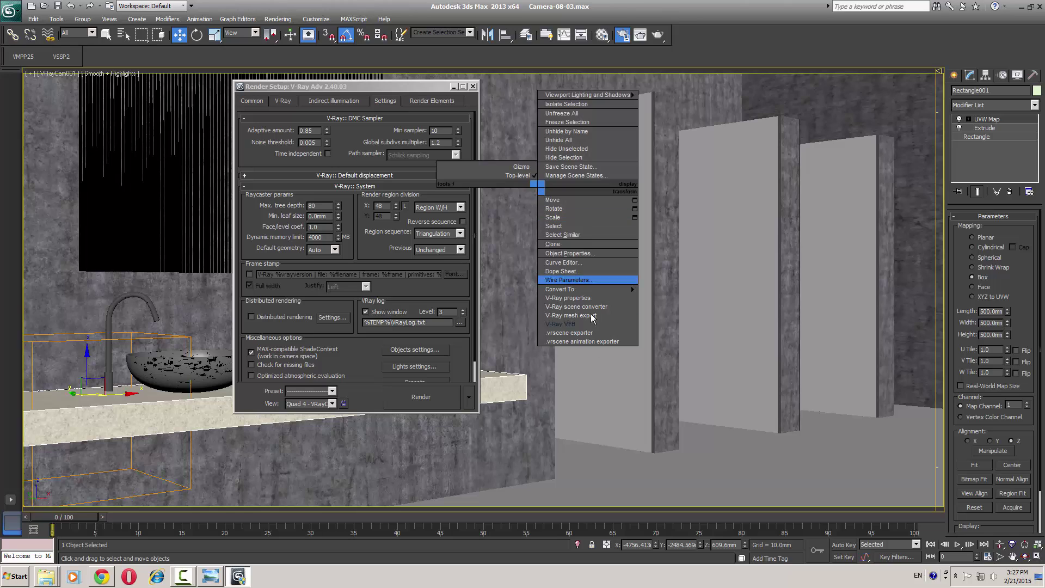
pyautogui.click(594, 324)
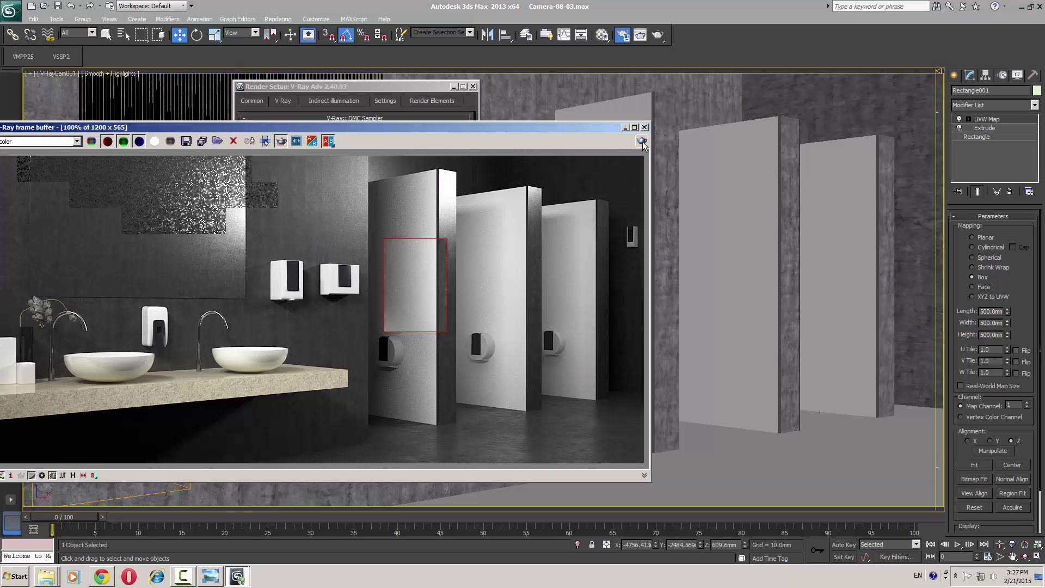
pyautogui.click(643, 141)
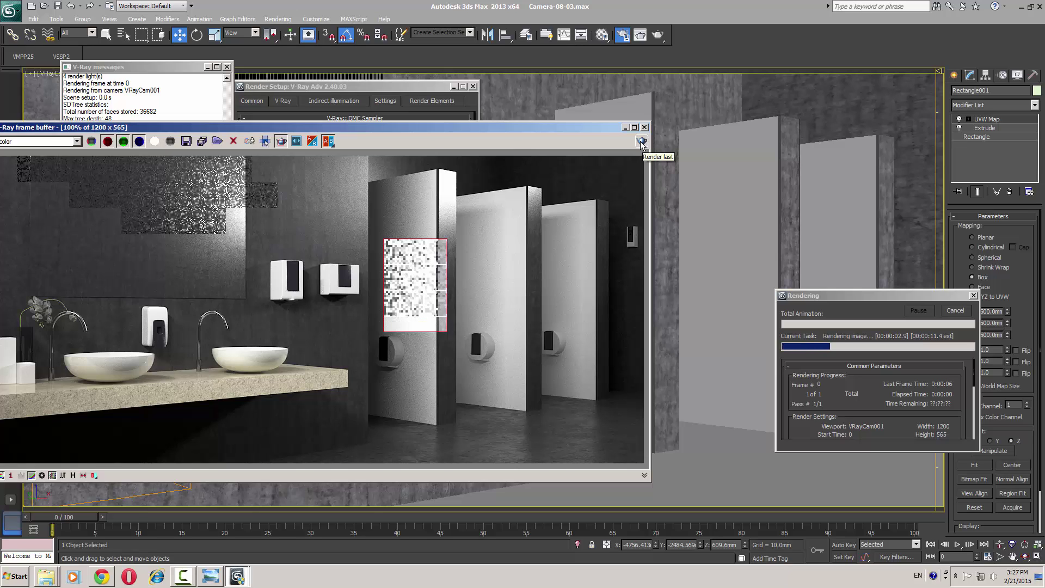
pyautogui.scroll(1, 419, 298)
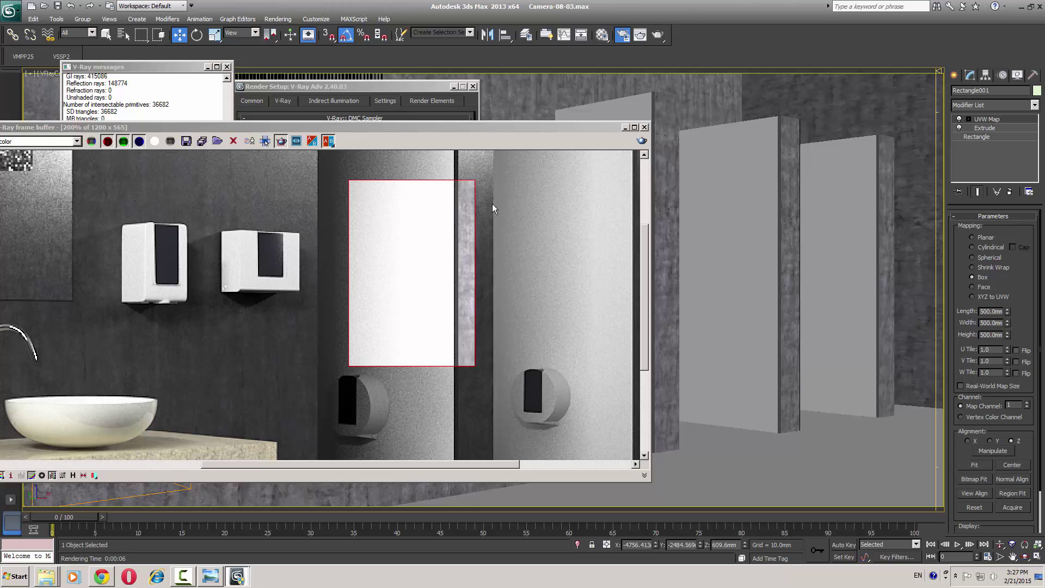
# Delete the overhead plane light in a wireframe perspective view and check the intensity settings of the plane light on the mirror side.
pyautogui.click(644, 127)
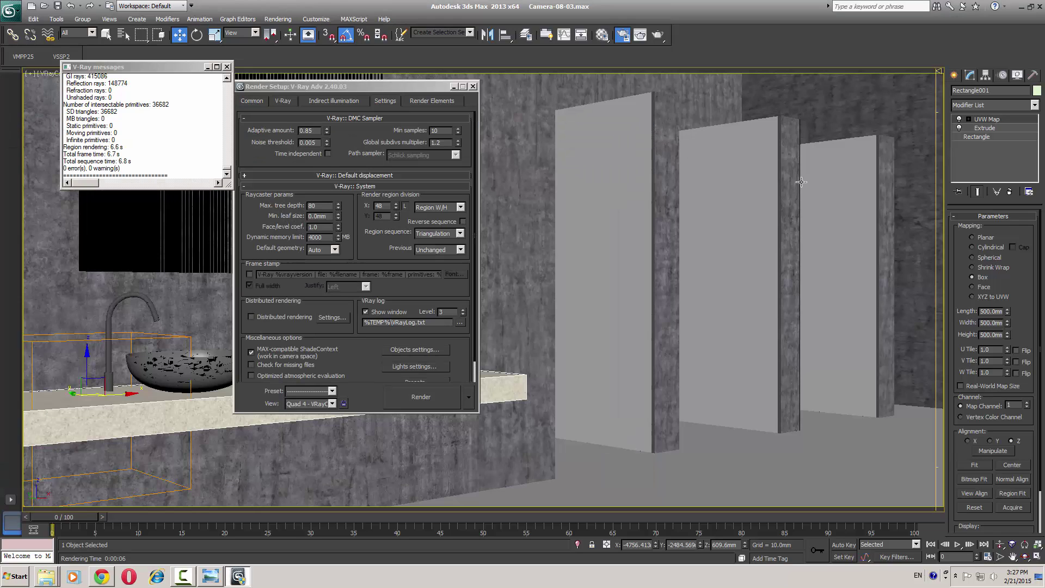
pyautogui.click(472, 88)
pyautogui.press('p')
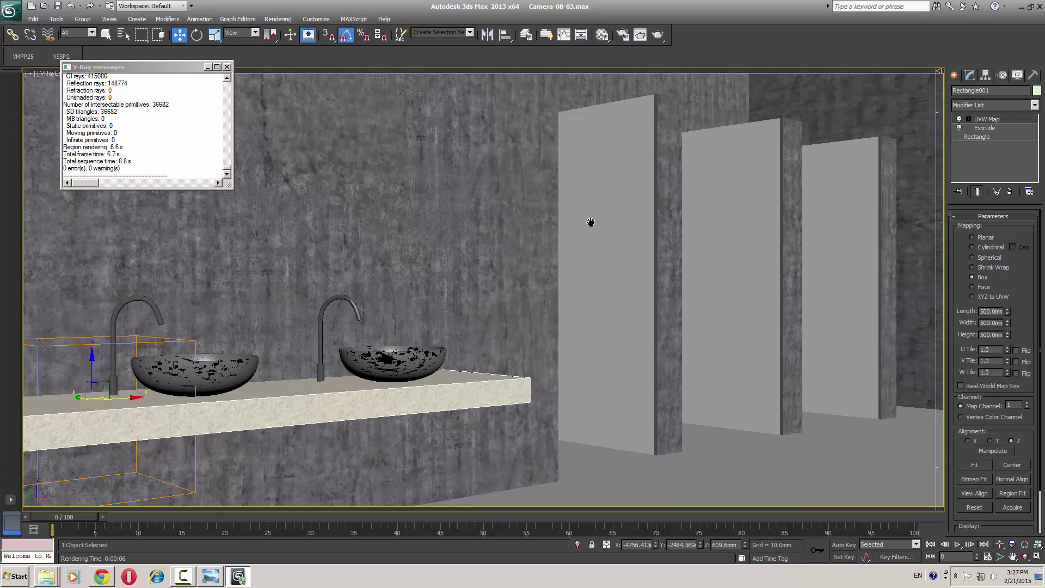
pyautogui.scroll(5, 634, 274)
pyautogui.press('F3')
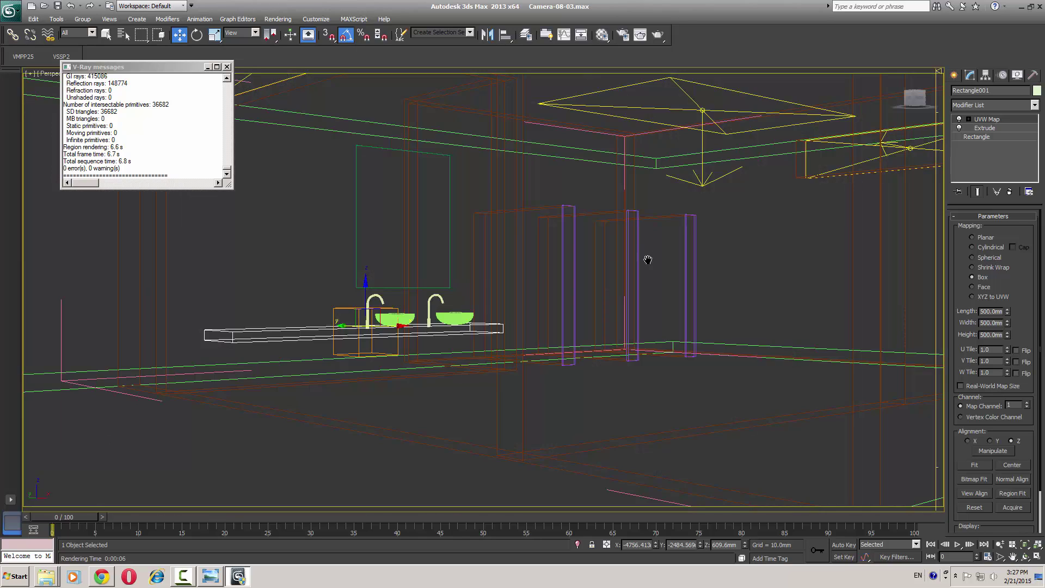
pyautogui.keyDown('alt'); pyautogui.moveTo(647, 252); pyautogui.dragTo(649, 224, button='middle'); pyautogui.keyUp('alt')
pyautogui.click(663, 235)
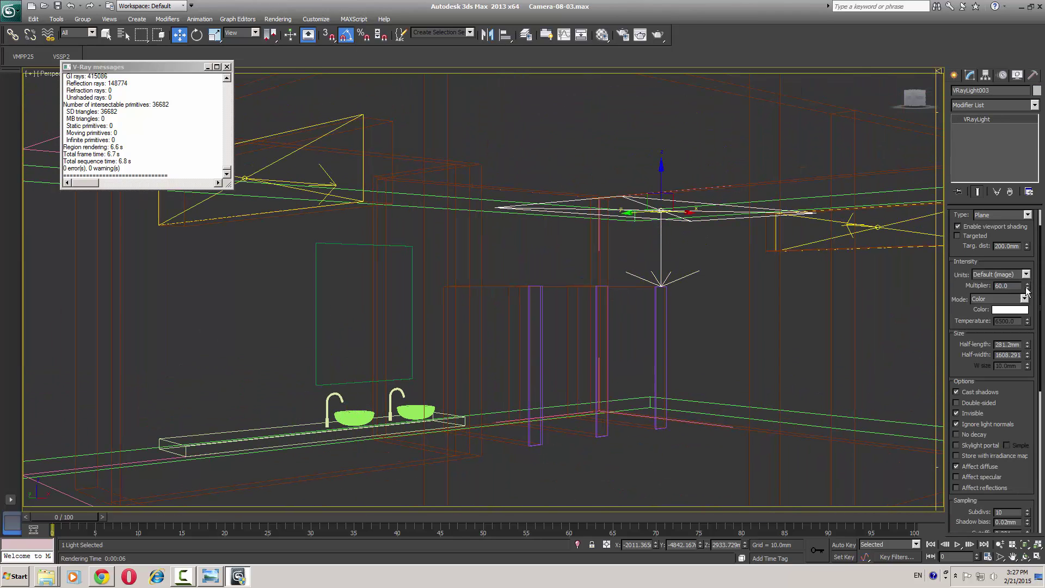
pyautogui.scroll(2, 969, 220)
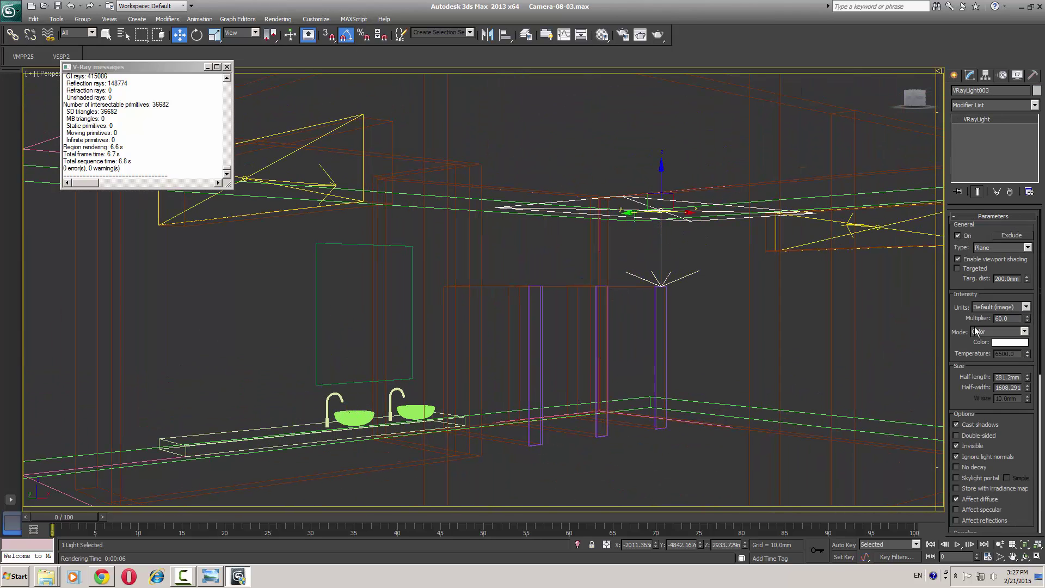
pyautogui.click(289, 151)
pyautogui.scroll(-6, 594, 324)
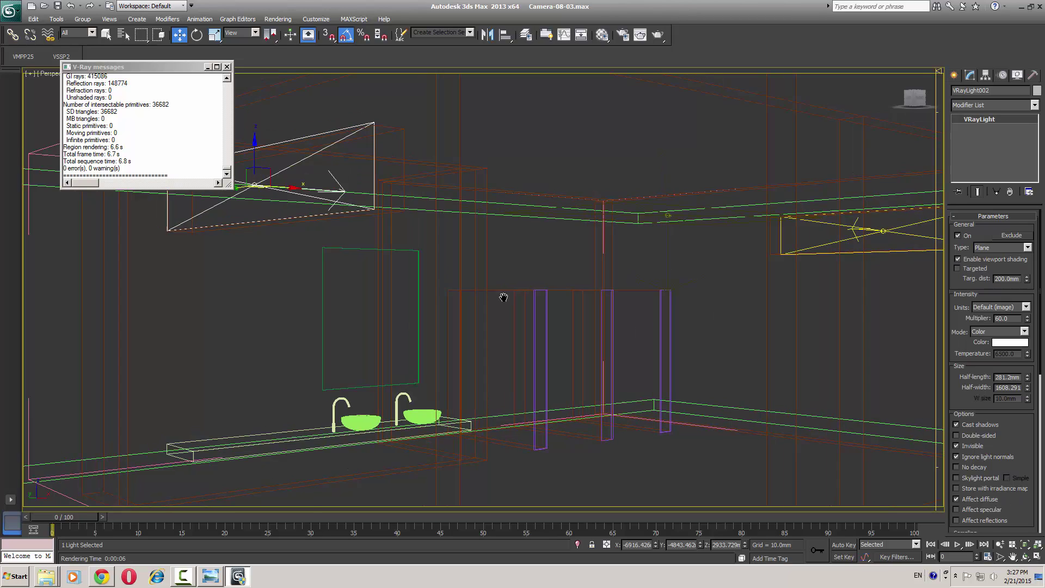
# Return to the camera view and re-render the region on the nearest stall partition in the V-Ray frame buffer.
pyautogui.rightClick(590, 332)
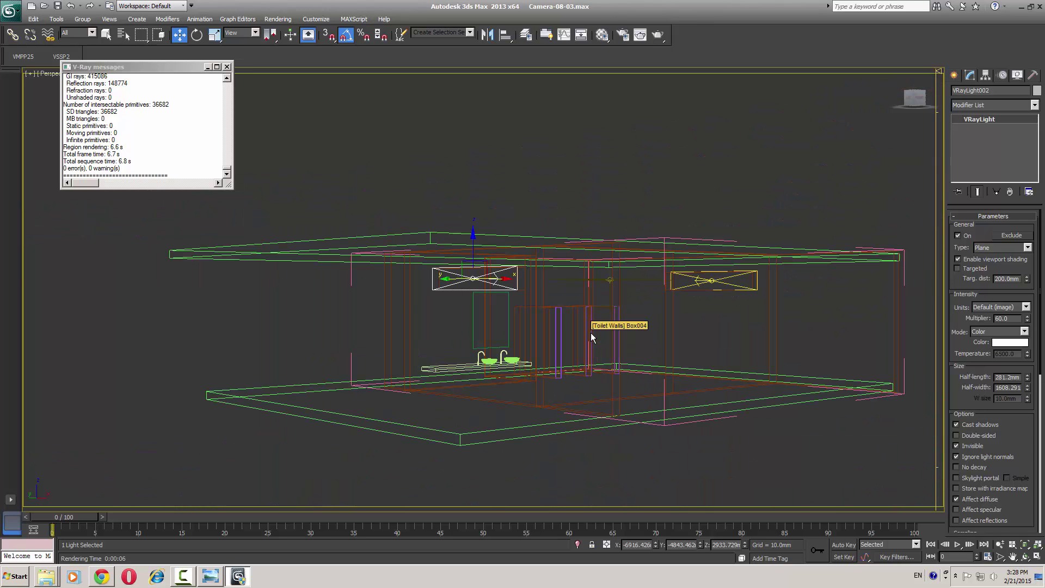
pyautogui.hotkey('shift', '4')
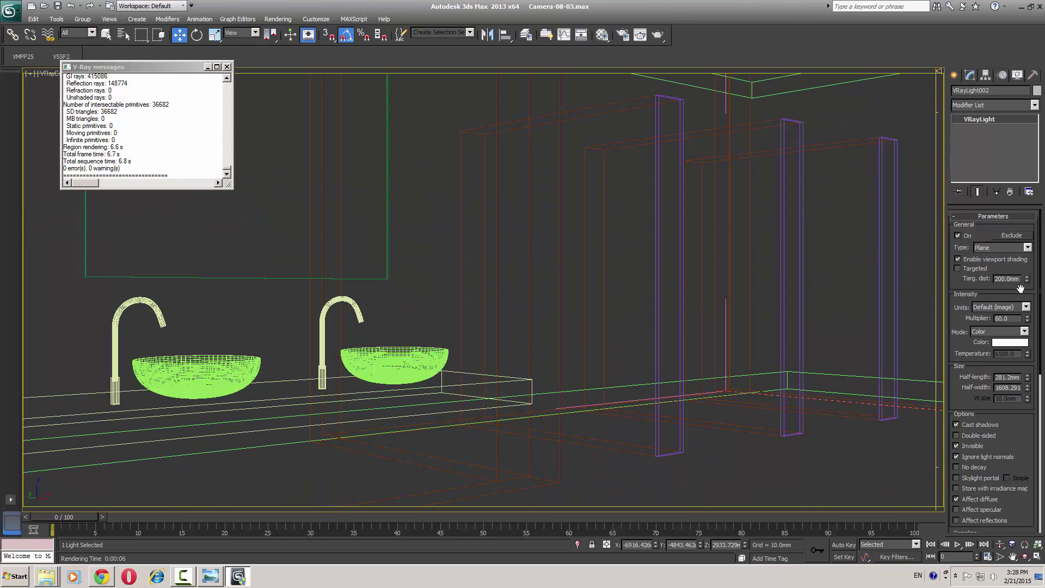
pyautogui.click(659, 34)
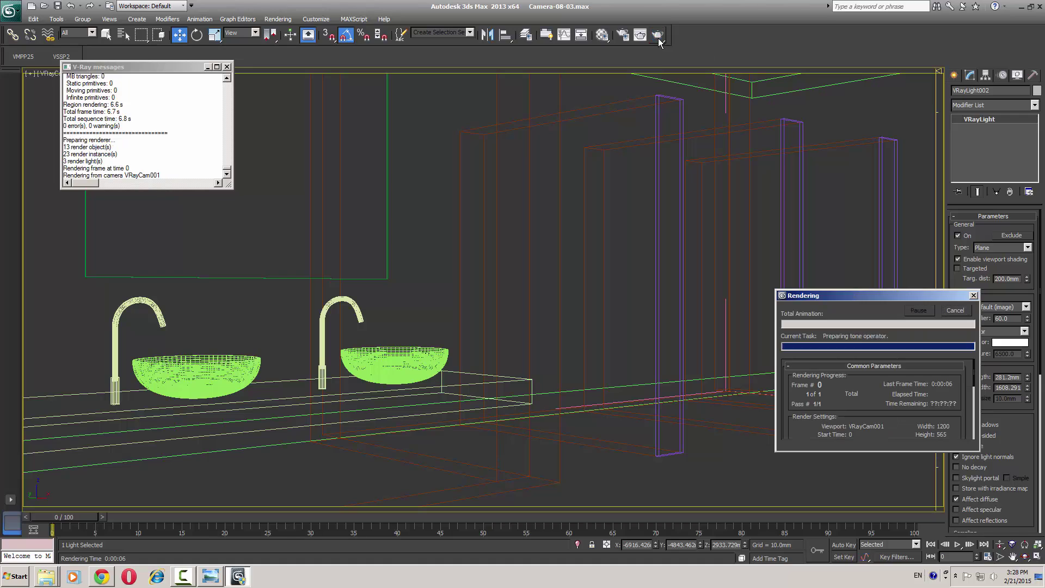
pyautogui.scroll(-1, 488, 230)
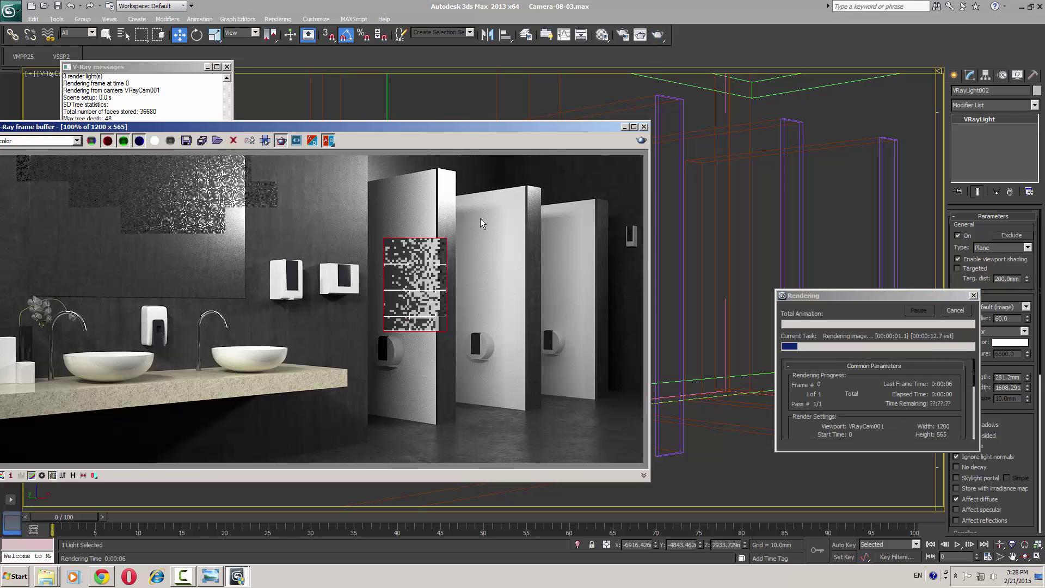
pyautogui.moveTo(460, 131); pyautogui.dragTo(582, 116)
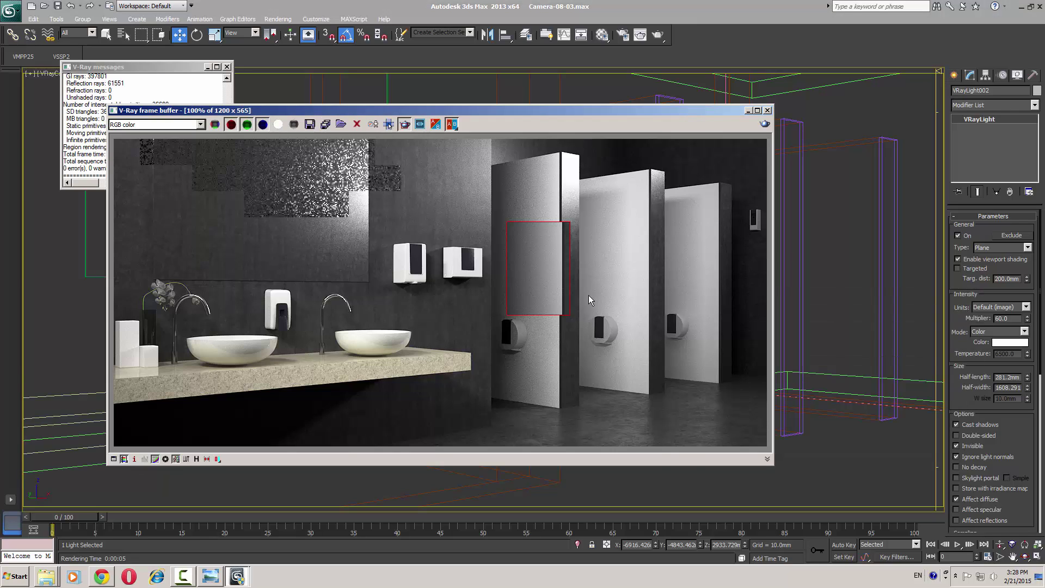
# Draw a new render region over the upper edge of the nearest stall partition and its neighbour, and render it.
pyautogui.scroll(1, 589, 295)
pyautogui.scroll(-1, 589, 295)
pyautogui.moveTo(602, 152); pyautogui.dragTo(537, 252)
pyautogui.click(760, 124)
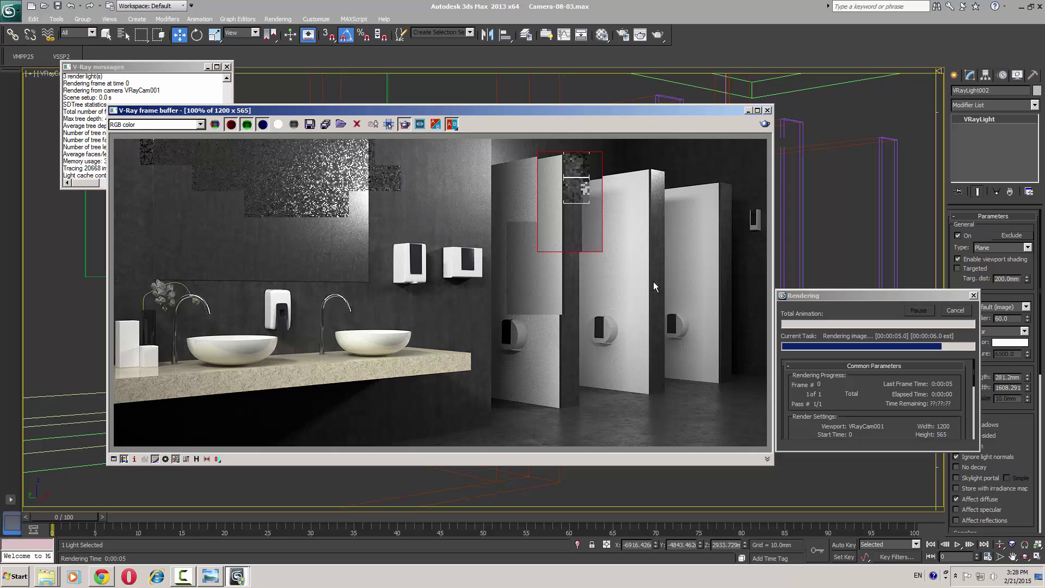
# Open the Sealed 7 material in the Material Editor and lower its reflection glossiness to 0.83.
pyautogui.click(603, 35)
pyautogui.click(713, 152)
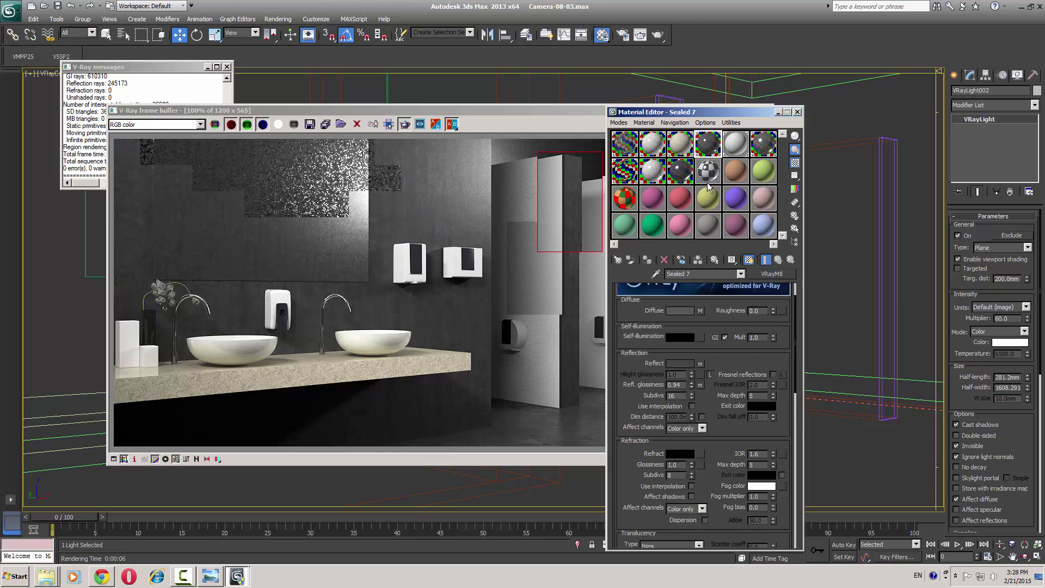
pyautogui.click(691, 387)
pyautogui.click(692, 387)
# Sample the concrete wall's material from the shaded viewport to check its maps, and turn off region rendering in the V-Ray frame buffer.
pyautogui.click(656, 274)
pyautogui.press('F3')
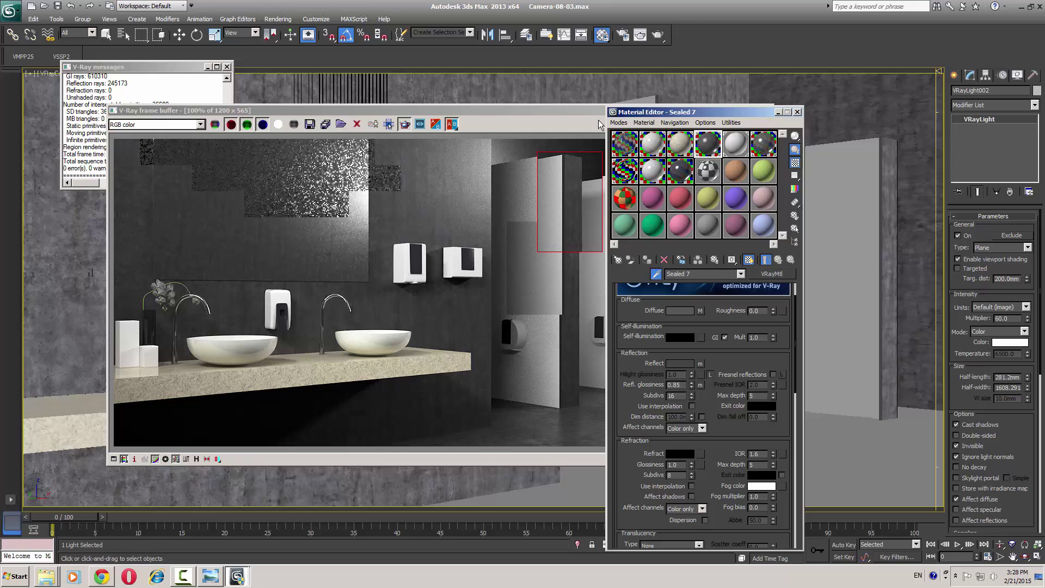
pyautogui.click(485, 86)
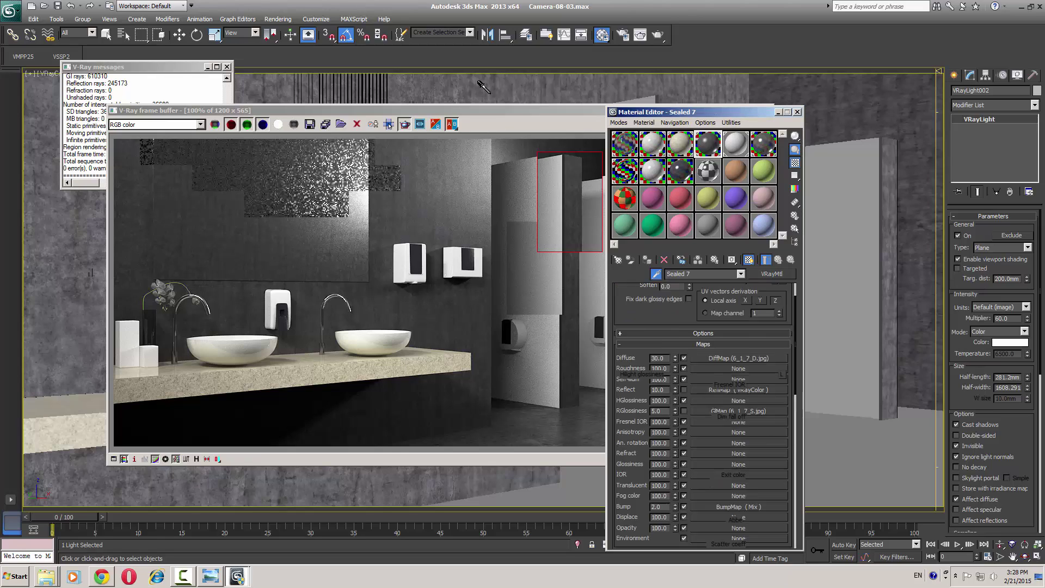
pyautogui.click(798, 112)
pyautogui.click(420, 124)
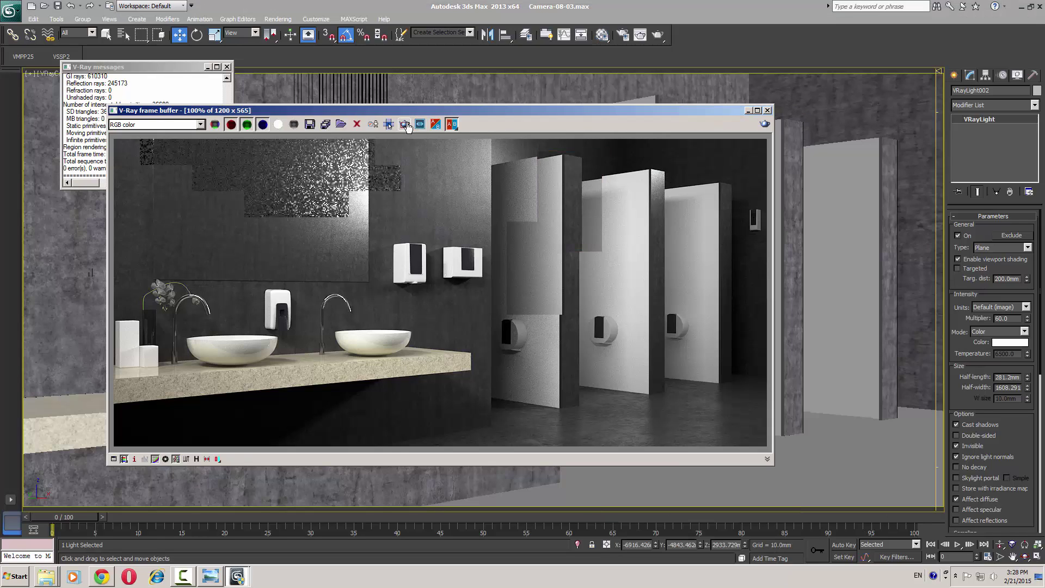
pyautogui.click(768, 111)
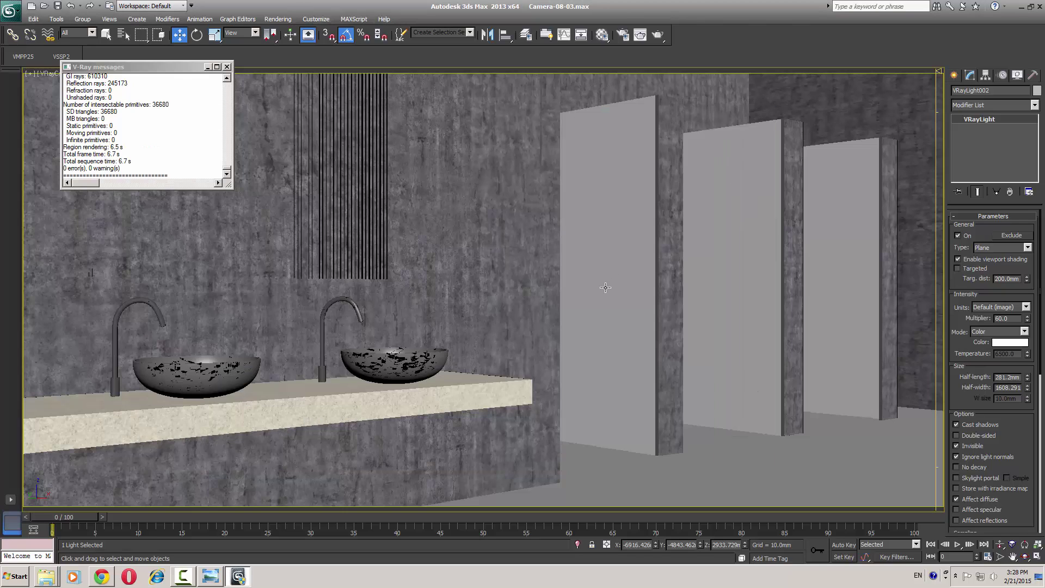
# Return to wireframe and undo the recent edits back past the removal of the overhead light and the dispensers and accessories.
pyautogui.press('F3')
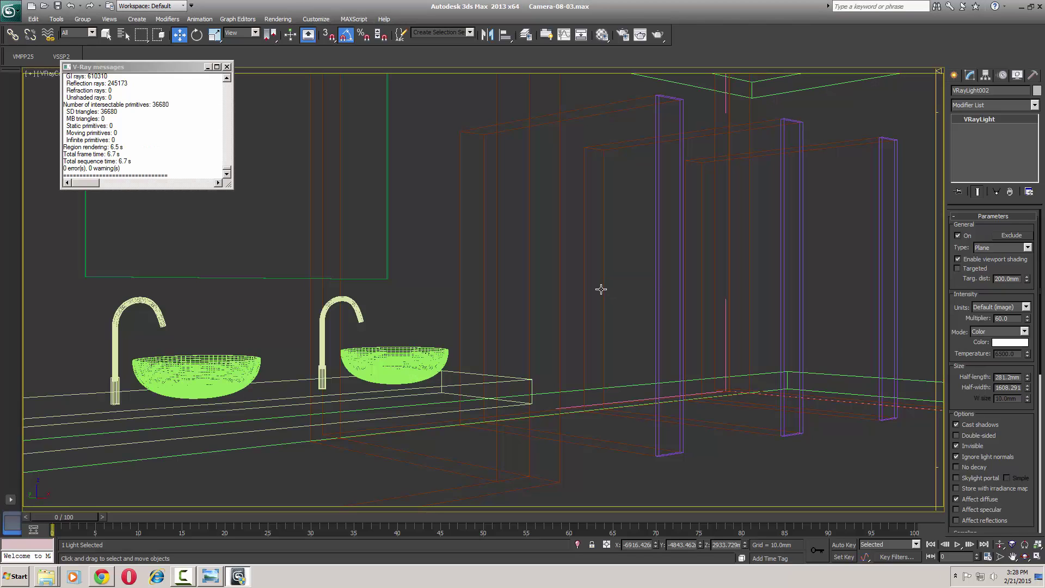
pyautogui.hotkey('ctrl', 'z')
pyautogui.hotkey('ctrl', 'z')
pyautogui.hotkey('ctrl', 'z')
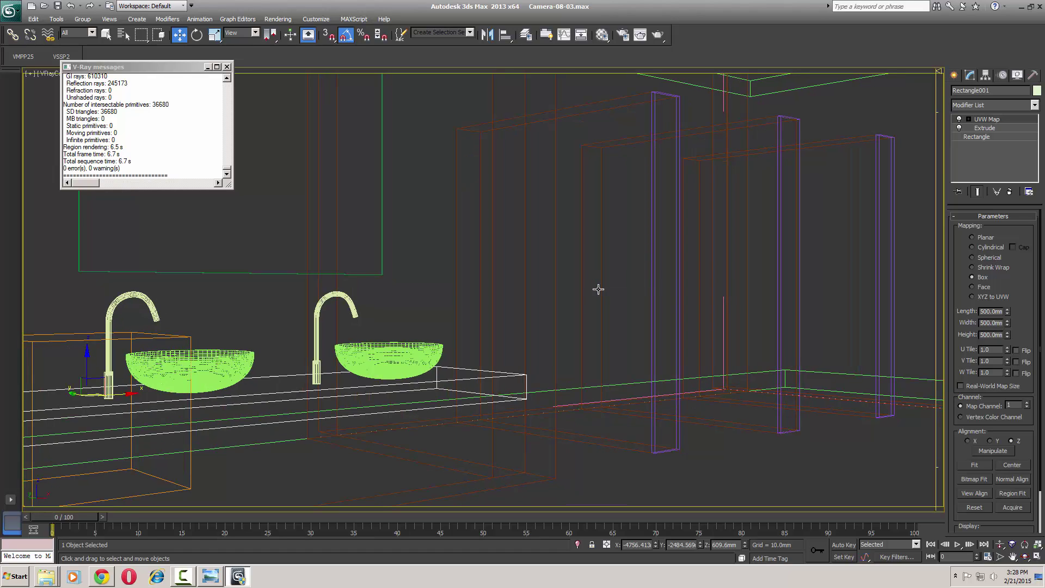
pyautogui.hotkey('ctrl', 'z')
pyautogui.hotkey('ctrl', 'z')
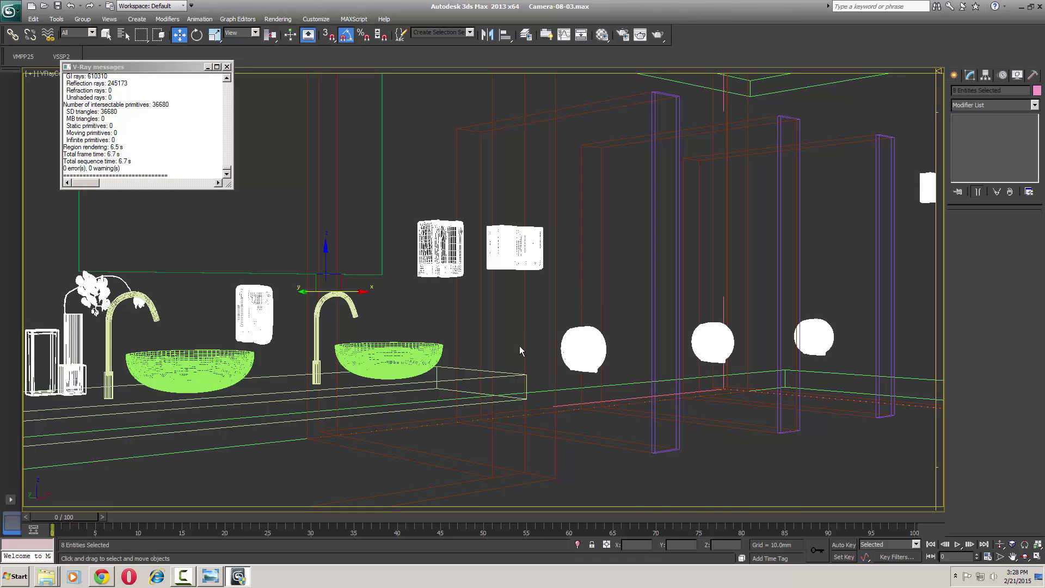
# Disable Sealed 7's reflect and reflection glossiness maps and turn off its reflection interpolation.
pyautogui.press('m')
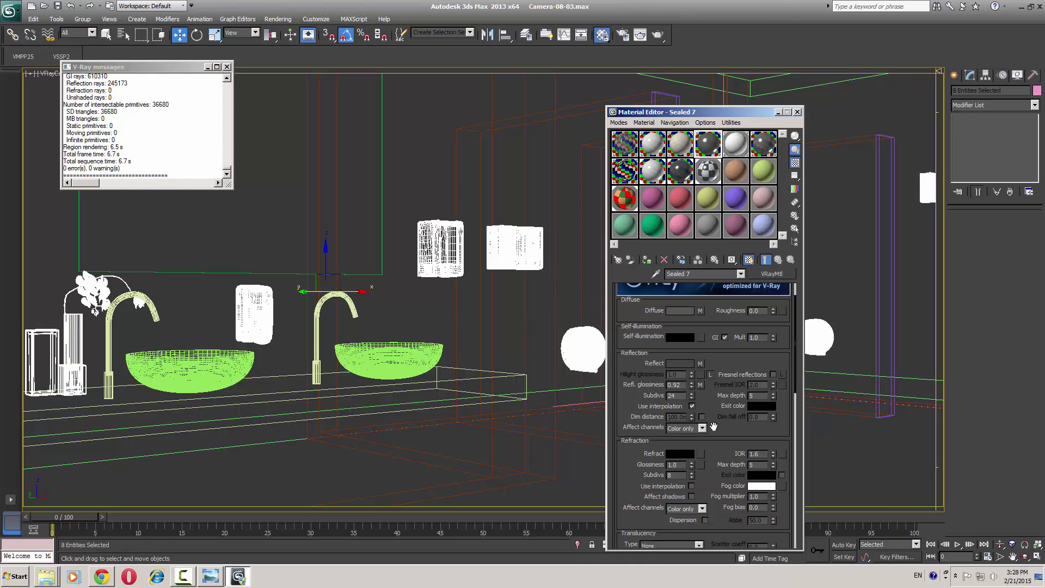
pyautogui.scroll(-10, 713, 427)
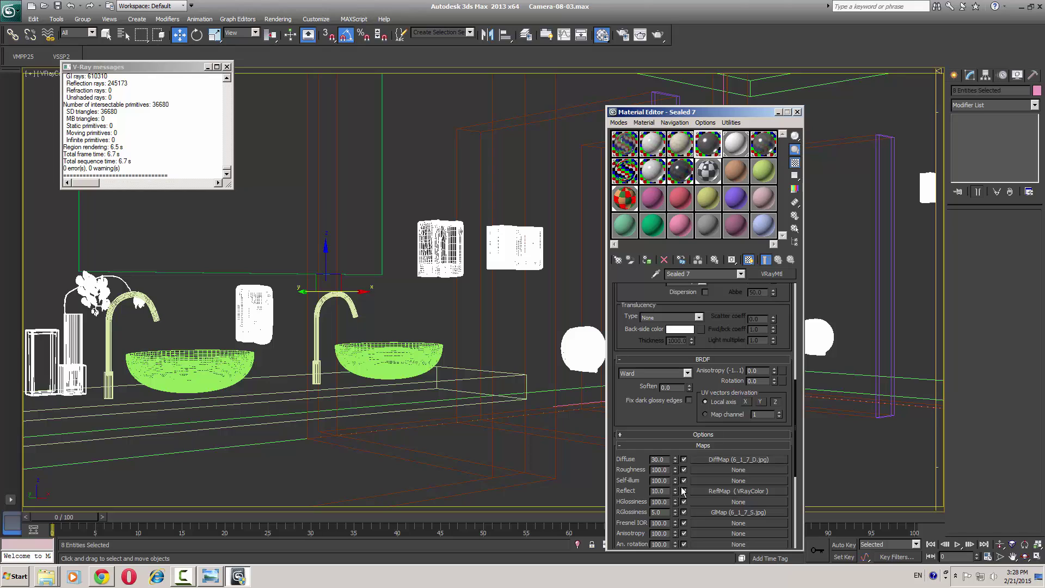
pyautogui.click(684, 491)
pyautogui.scroll(10, 704, 492)
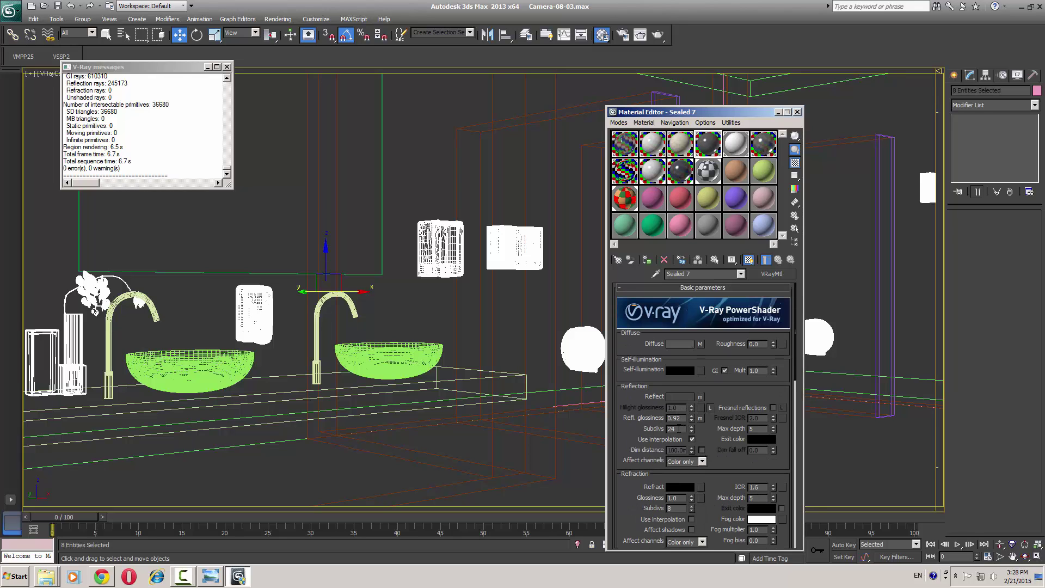
pyautogui.click(692, 439)
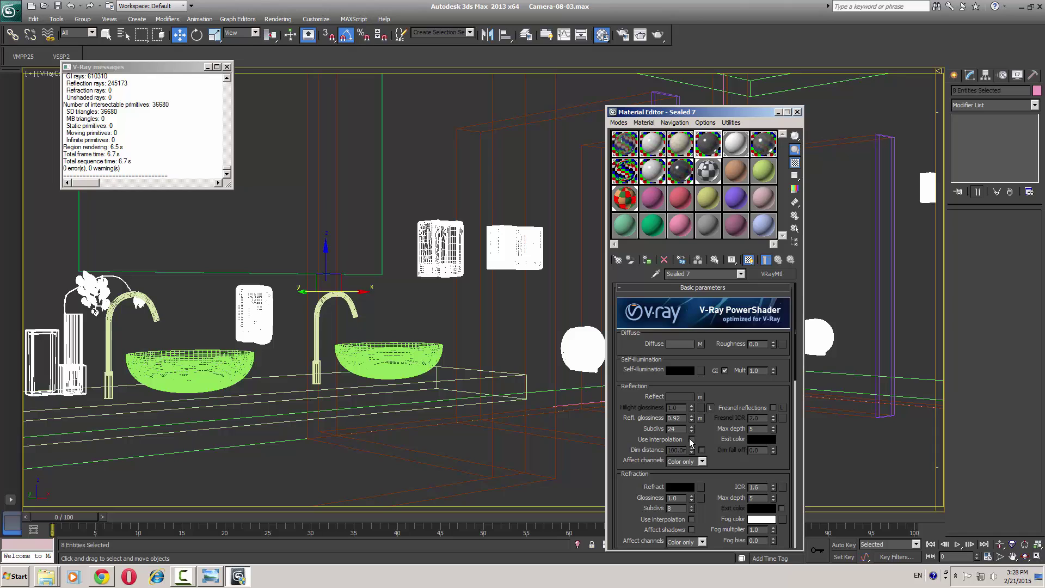
# Examine the enlarged preview of the Sealed 7 material and close the Material Editor.
pyautogui.doubleClick(706, 142)
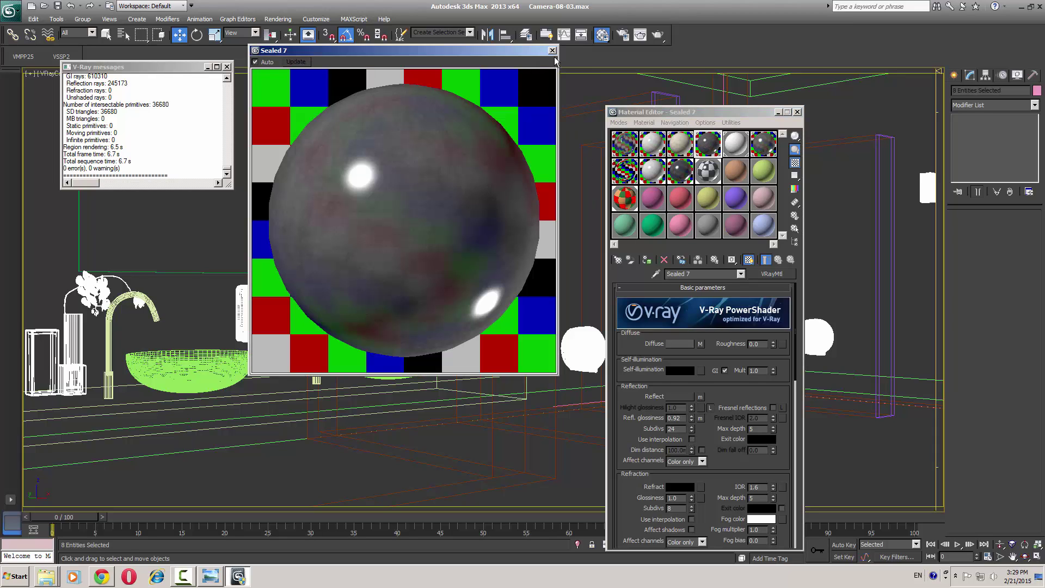
pyautogui.click(552, 51)
pyautogui.click(798, 112)
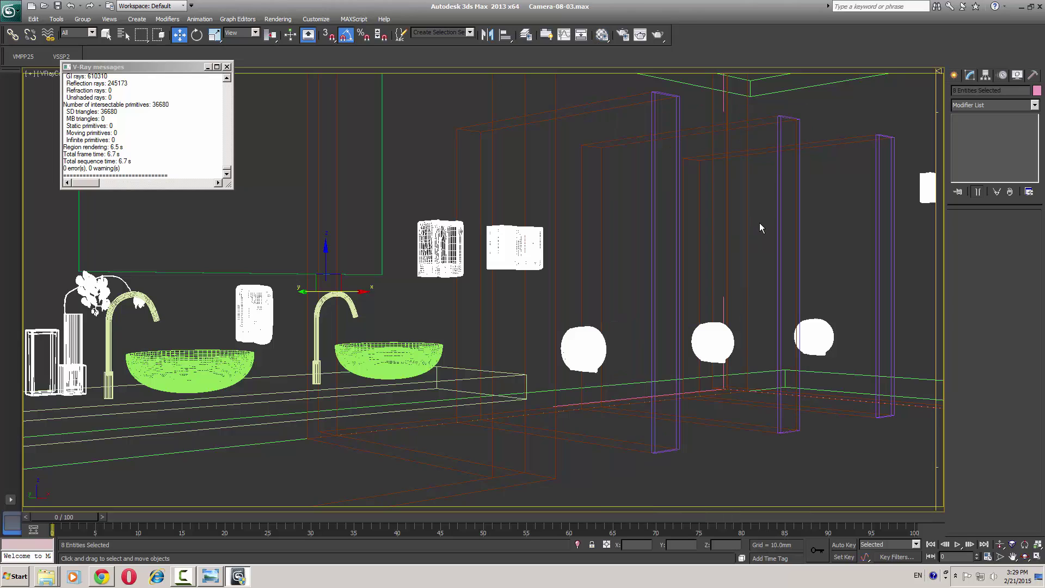
# Select the overhead plane light in the perspective view, set its multiplier to 1 and return to the camera view.
pyautogui.press('p')
pyautogui.scroll(-10, 756, 239)
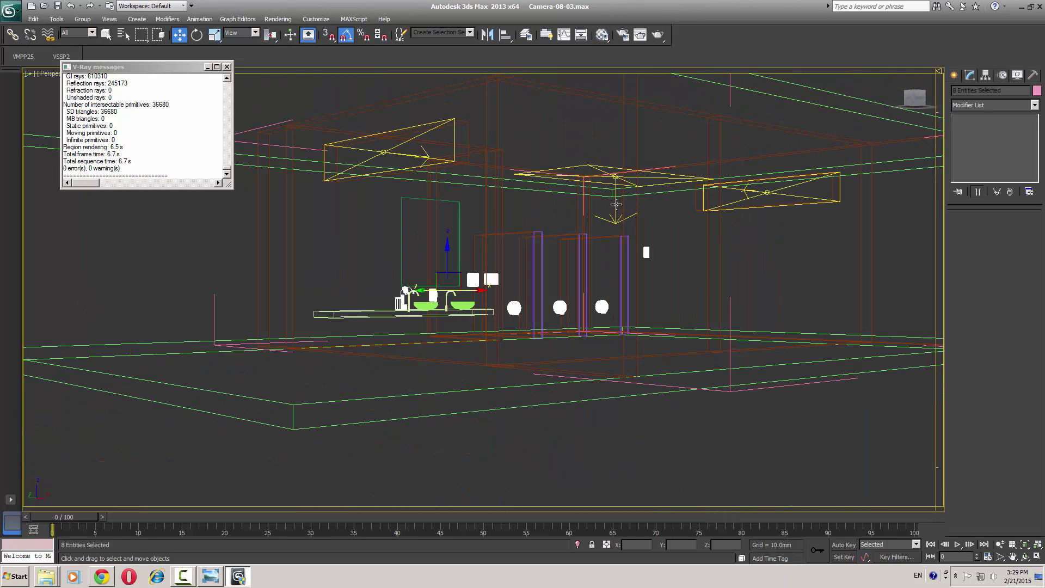
pyautogui.click(616, 204)
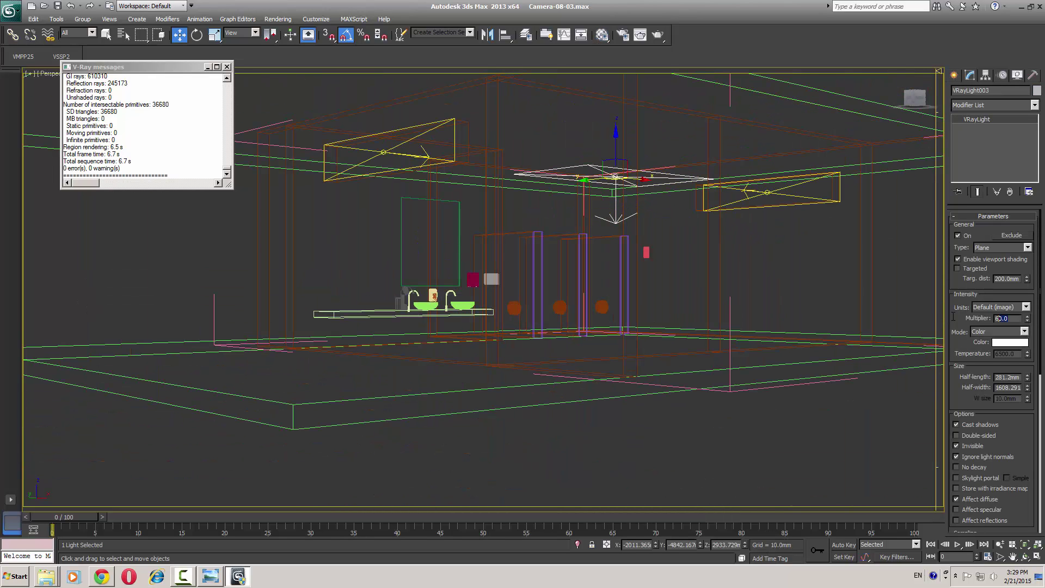
pyautogui.write('1')
pyautogui.write('c')
# Open the V-Ray frame buffer, set the output width to 600 in Render Setup and render the camera view.
pyautogui.rightClick(579, 252)
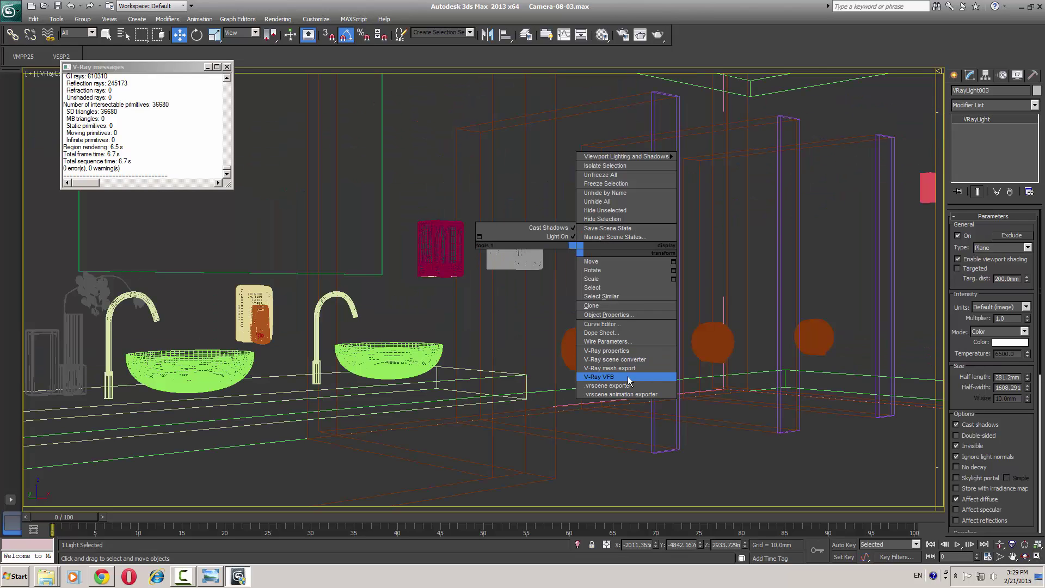
pyautogui.click(628, 377)
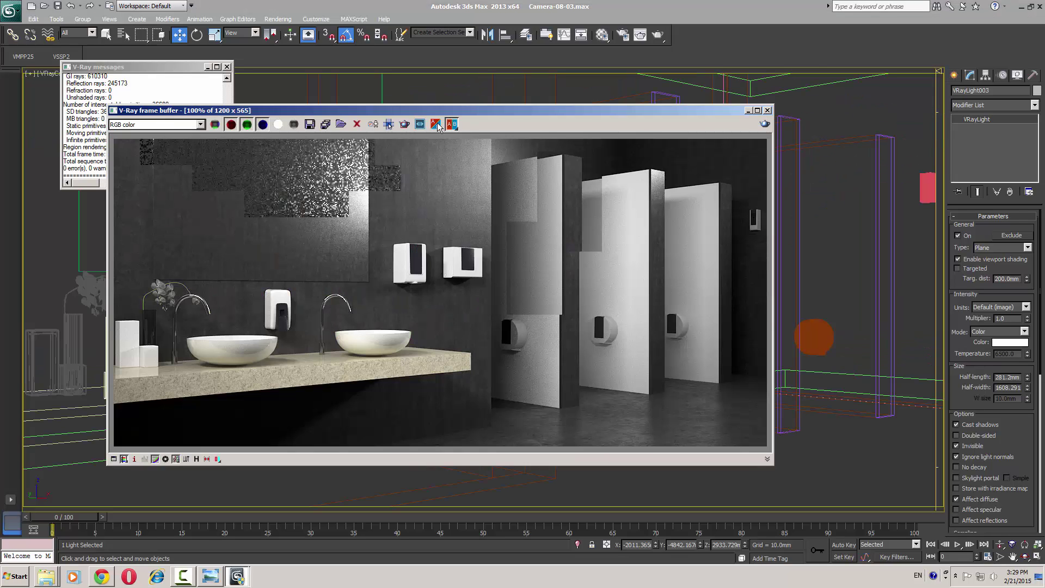
pyautogui.click(623, 34)
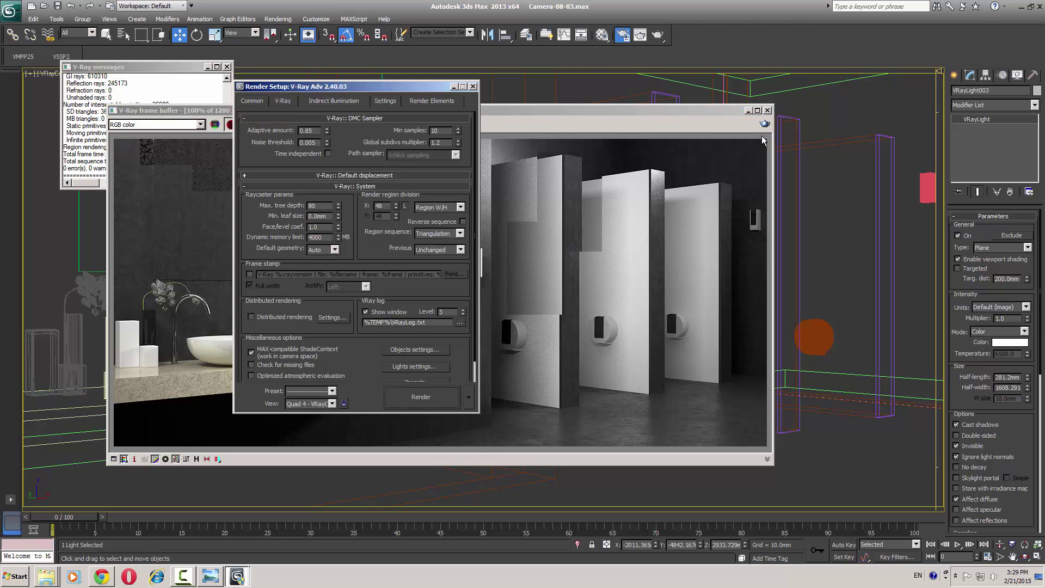
pyautogui.click(251, 102)
pyautogui.moveTo(300, 254); pyautogui.dragTo(247, 241)
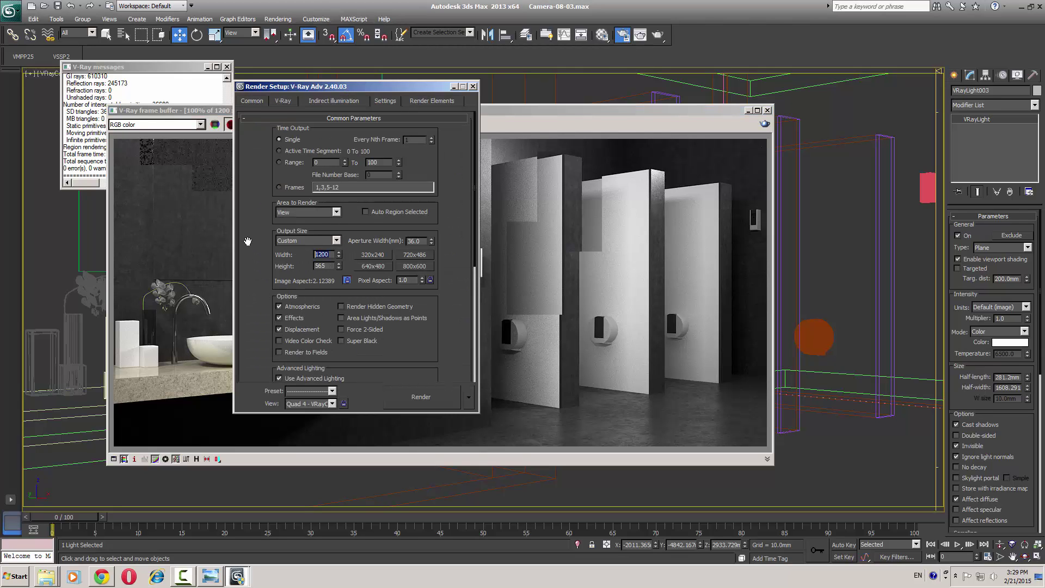
pyautogui.write('600')
pyautogui.click(597, 269)
pyautogui.click(765, 124)
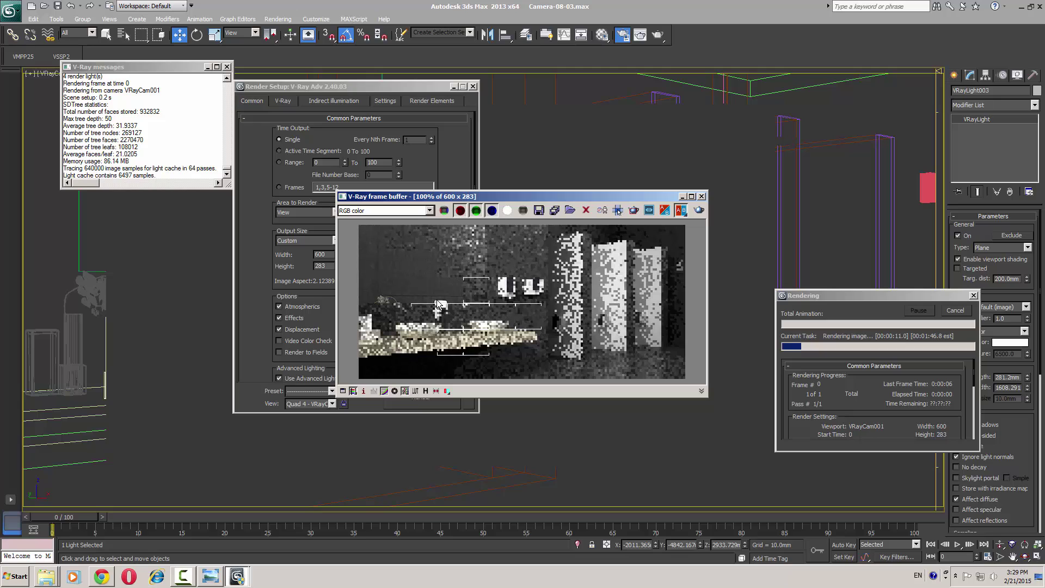
# Examine the washbasin area of the render in progress close up in the V-Ray frame buffer.
pyautogui.scroll(1, 435, 302)
pyautogui.moveTo(435, 303); pyautogui.dragTo(505, 252, button='middle')
pyautogui.scroll(-1, 505, 252)
pyautogui.scroll(1, 431, 315)
pyautogui.moveTo(417, 313); pyautogui.dragTo(528, 279, button='middle')
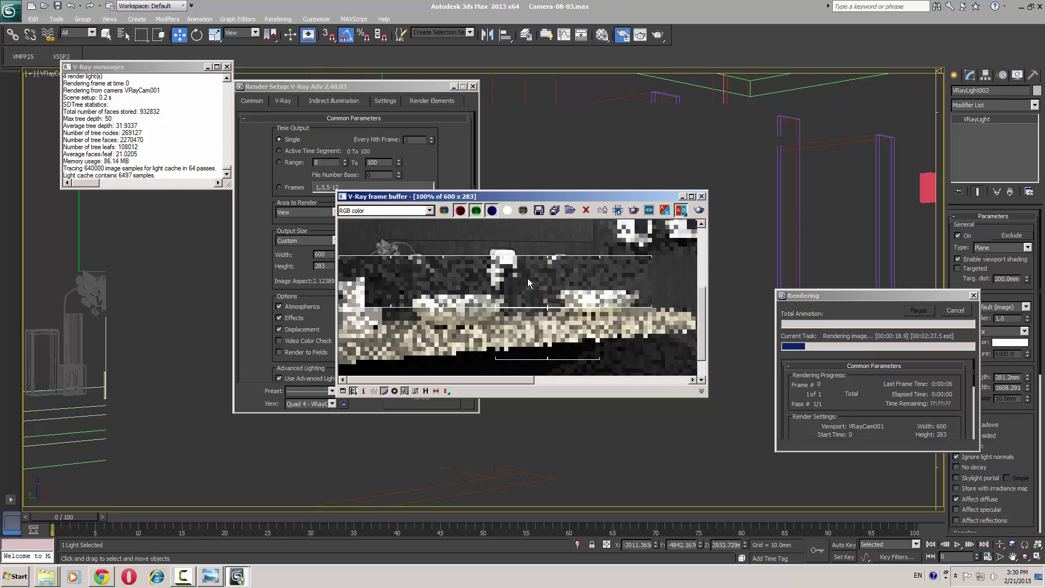
pyautogui.scroll(-1, 528, 281)
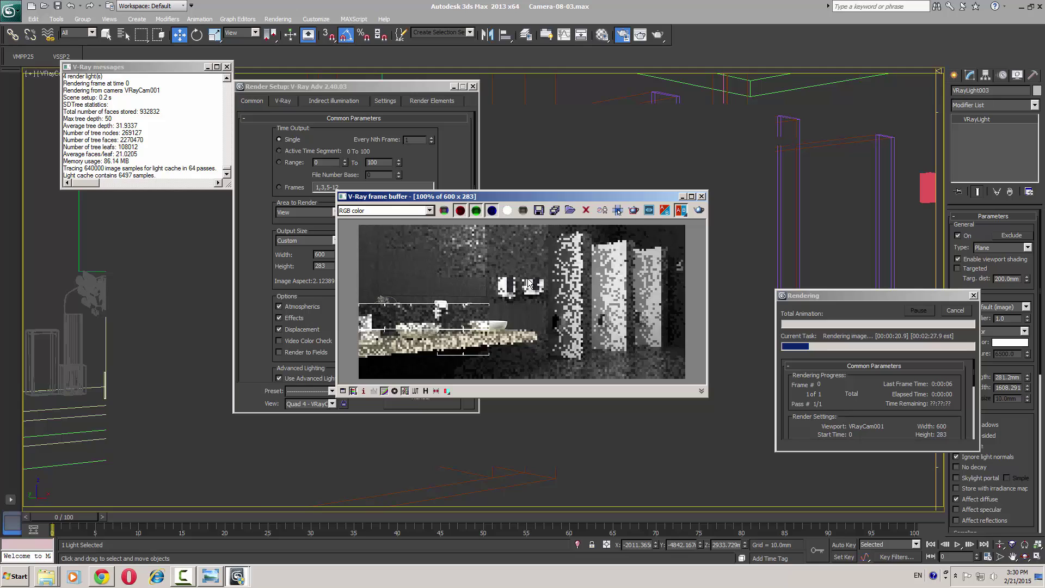
# Examine the washbasins, wall dispensers and dark wall in the progressing render, comparing 200% and 100% magnification.
pyautogui.scroll(1, 527, 279)
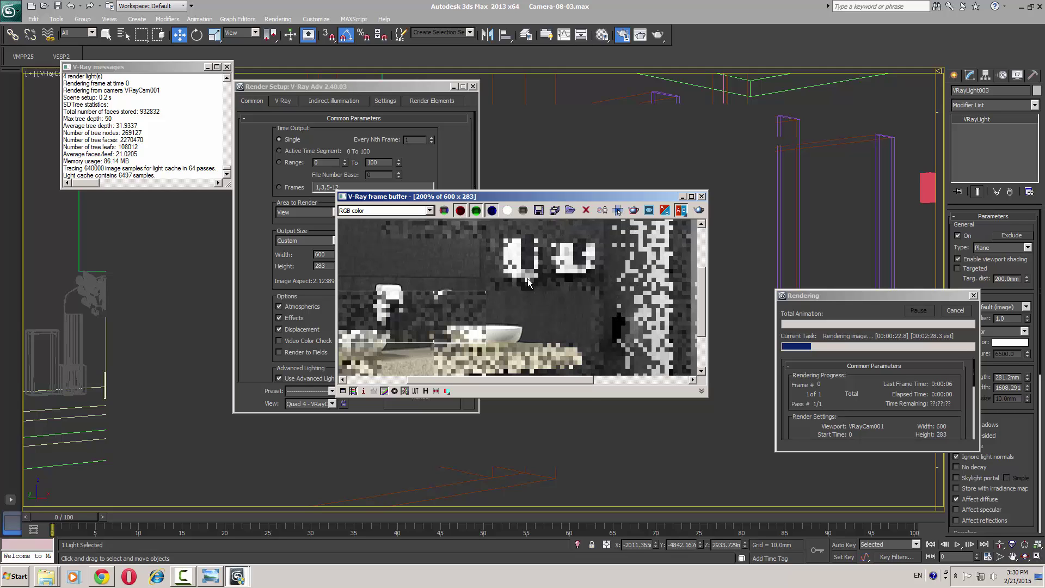
pyautogui.scroll(-1, 528, 279)
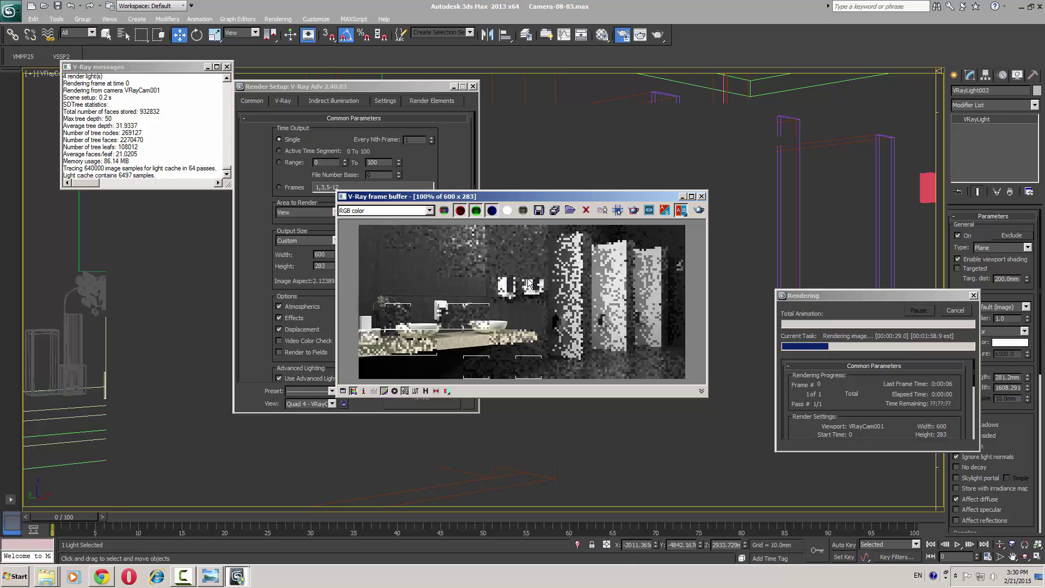
pyautogui.scroll(1, 528, 282)
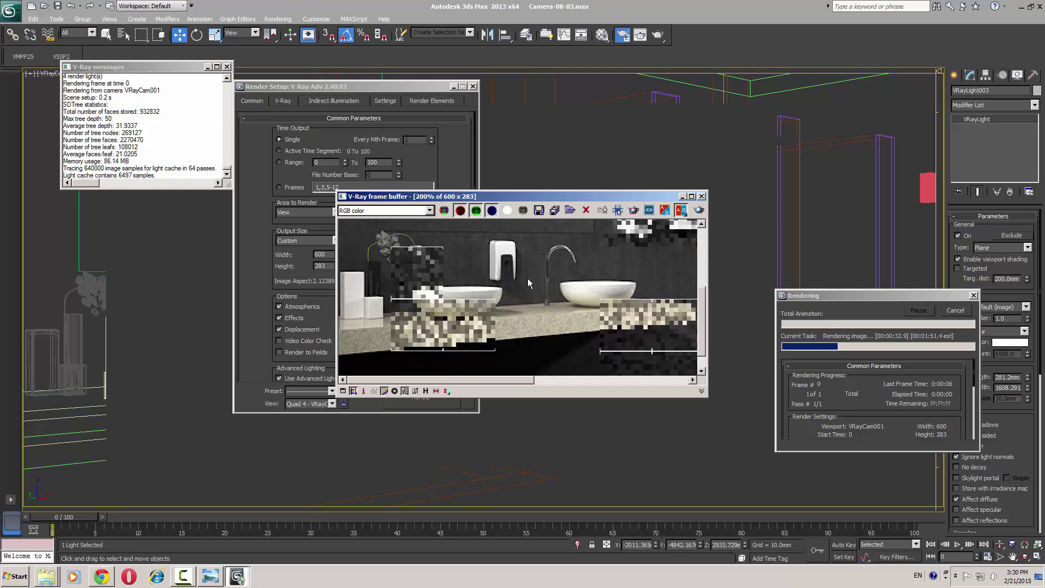
pyautogui.scroll(-1, 527, 282)
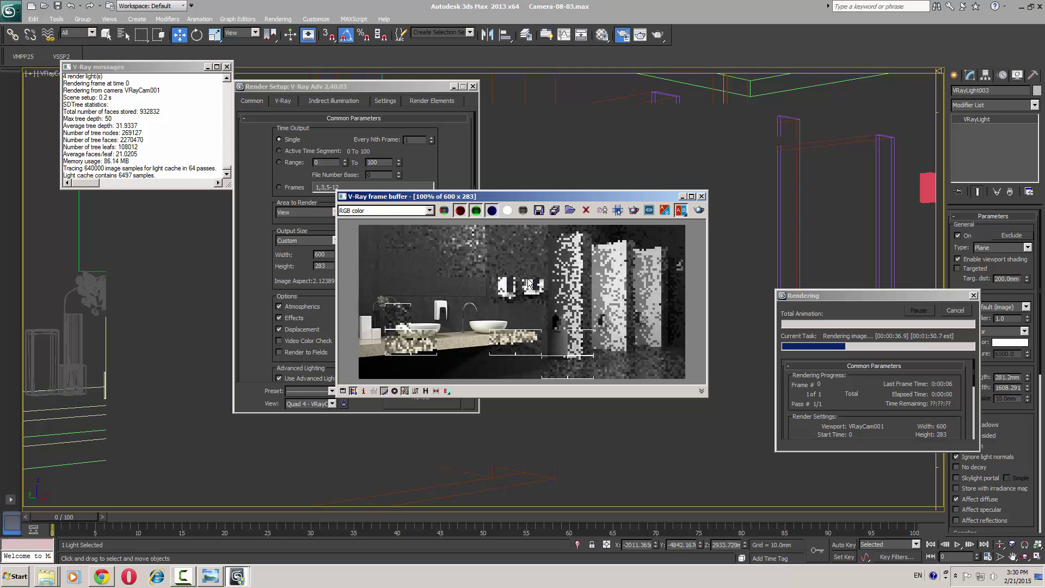
pyautogui.scroll(1, 528, 282)
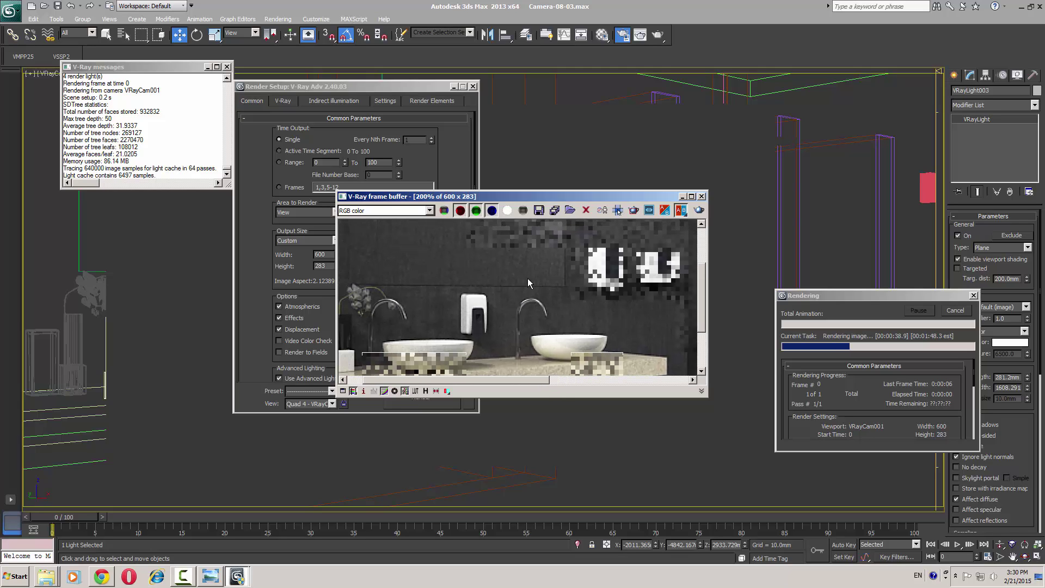
pyautogui.scroll(-1, 527, 282)
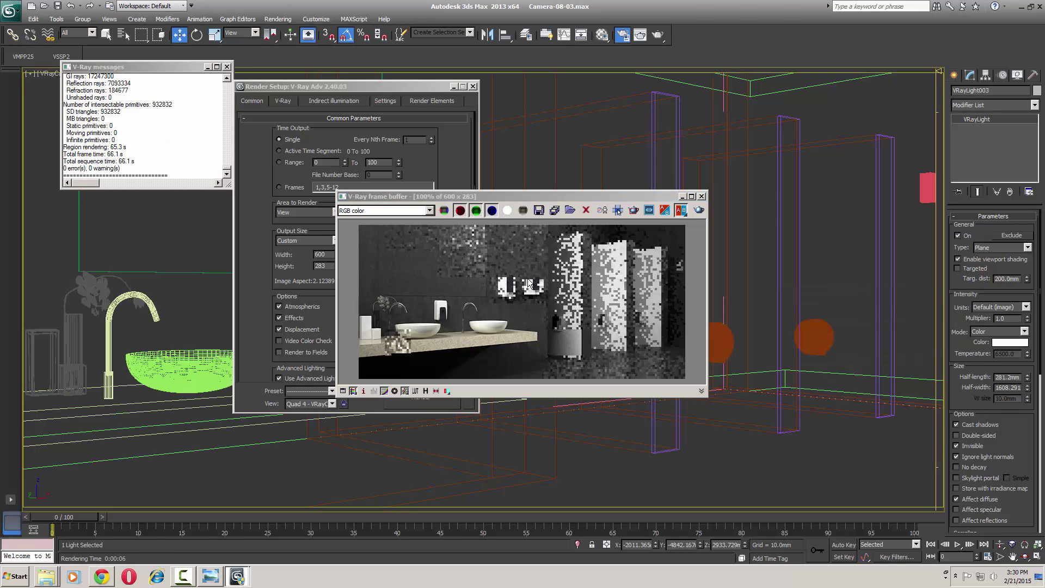
# Close Render Setup, select the mirror above the washbasins and move it about 22 mm away from the wall in the top view.
pyautogui.press('F10')
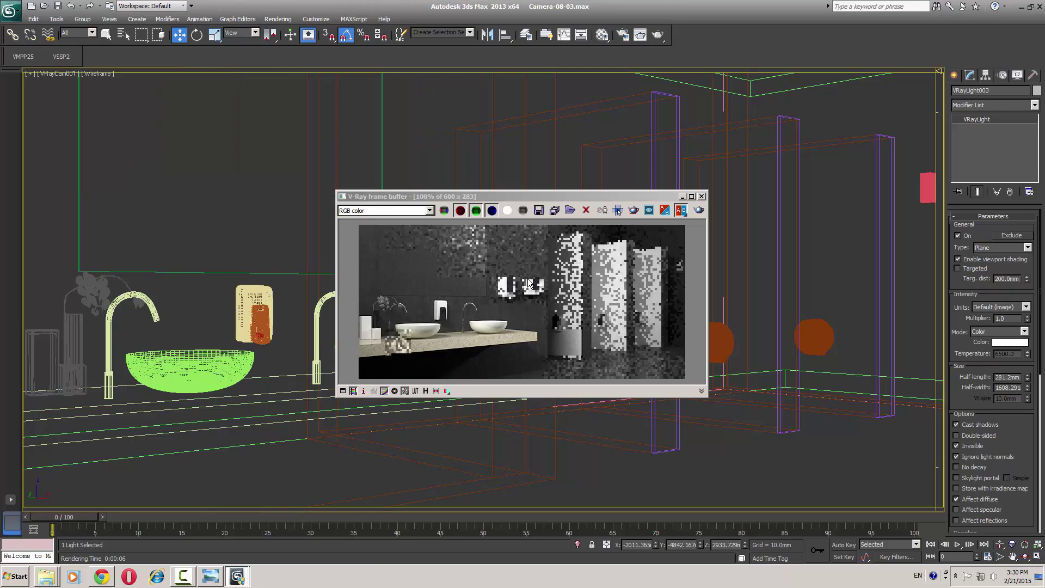
pyautogui.hotkey('ctrl', 'z')
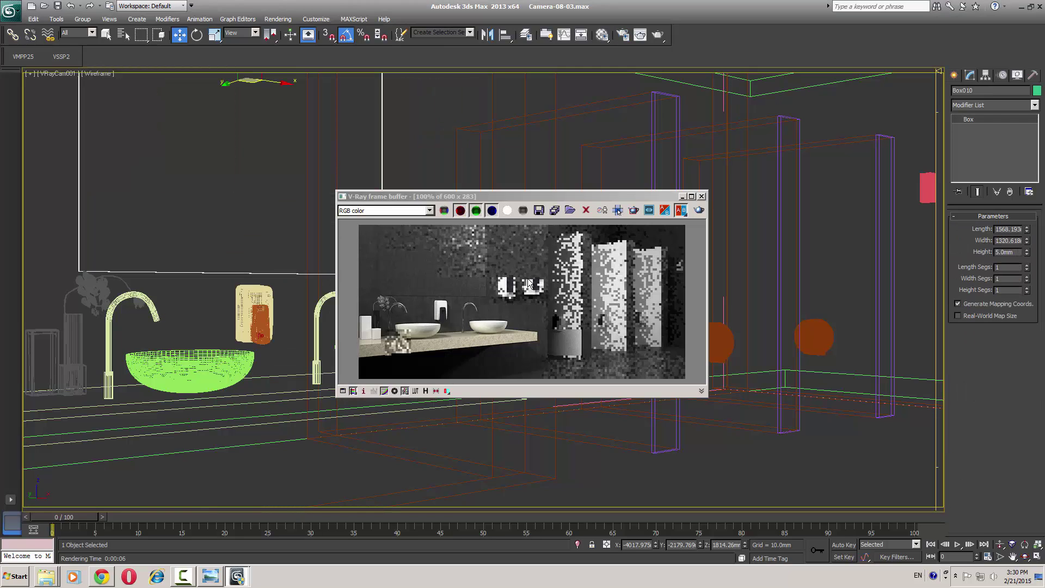
pyautogui.press('Escape')
pyautogui.press('t')
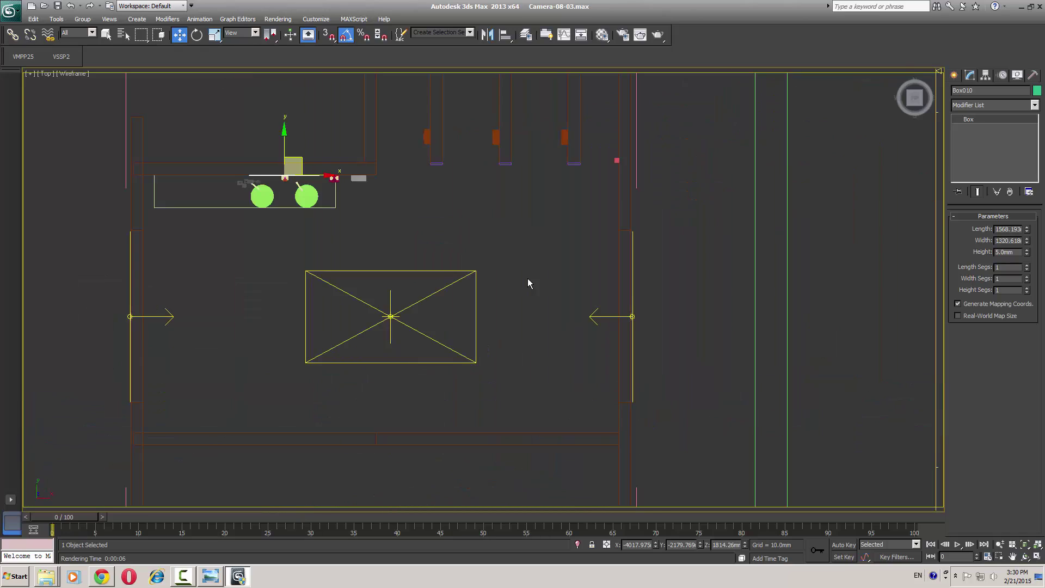
pyautogui.press('z')
pyautogui.hotkey('ctrl', 'shift', 'z')
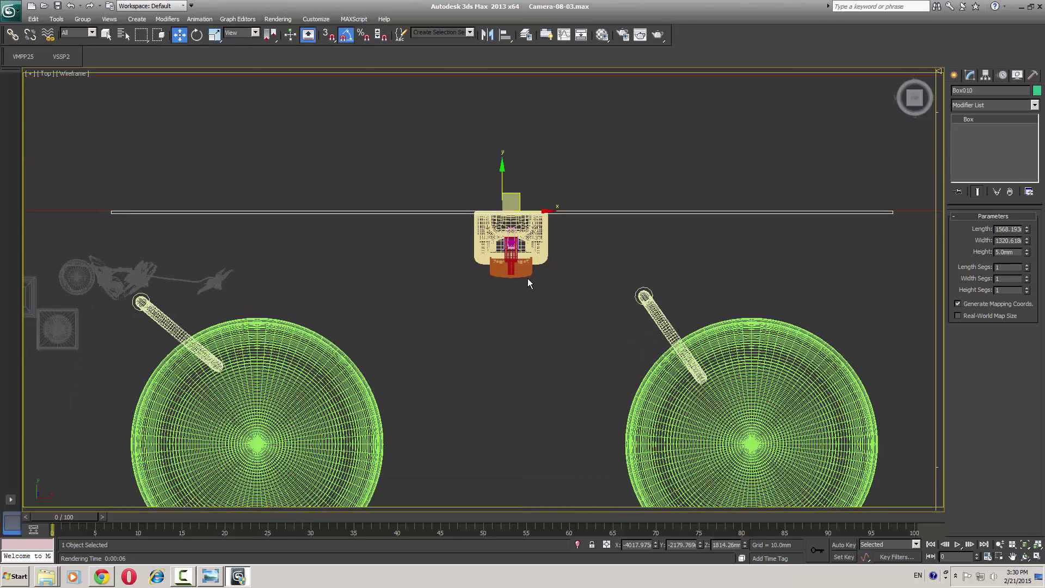
pyautogui.hotkey('ctrl', 'z')
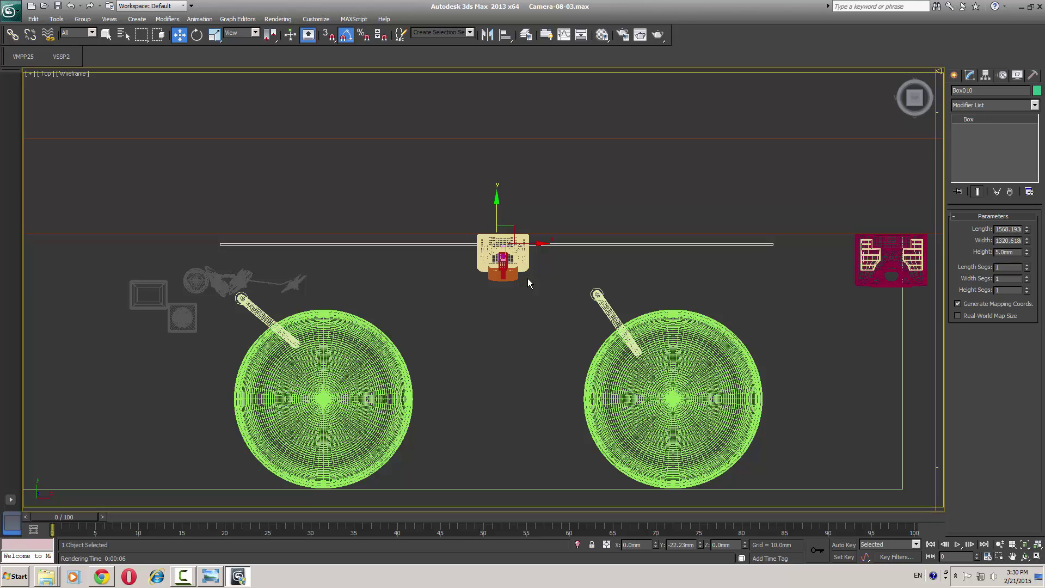
pyautogui.hotkey('shift', 'z')
pyautogui.hotkey('shift', 'z')
pyautogui.hotkey('shift', 'z')
pyautogui.hotkey('shift', 'z')
pyautogui.hotkey('shift', 'z')
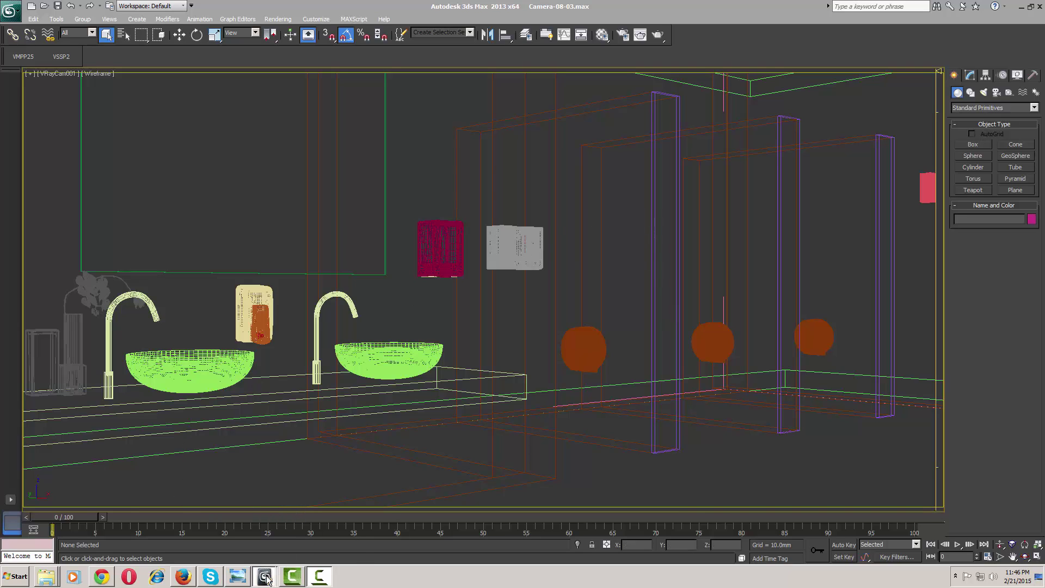
# Examine the finished 1500 x 708 render in the V-Ray frame buffer, inspecting the partitions and dispensers close up, and minimize it.
pyautogui.moveTo(265, 576)
pyautogui.click(276, 554)
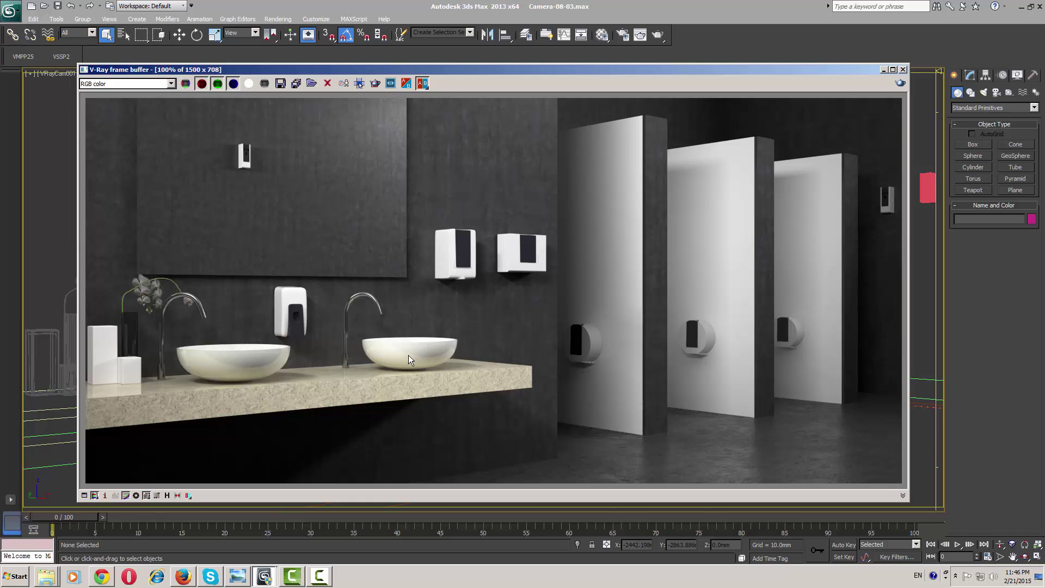
pyautogui.scroll(1, 406, 358)
pyautogui.moveTo(742, 254); pyautogui.dragTo(499, 335, button='middle')
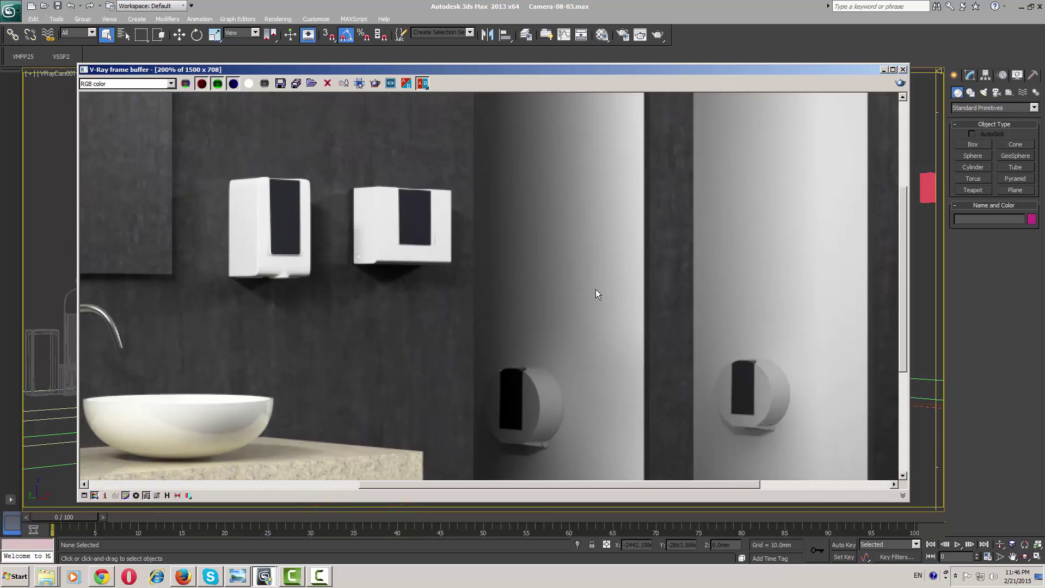
pyautogui.moveTo(612, 254); pyautogui.dragTo(546, 295, button='middle')
pyautogui.scroll(1, 510, 296)
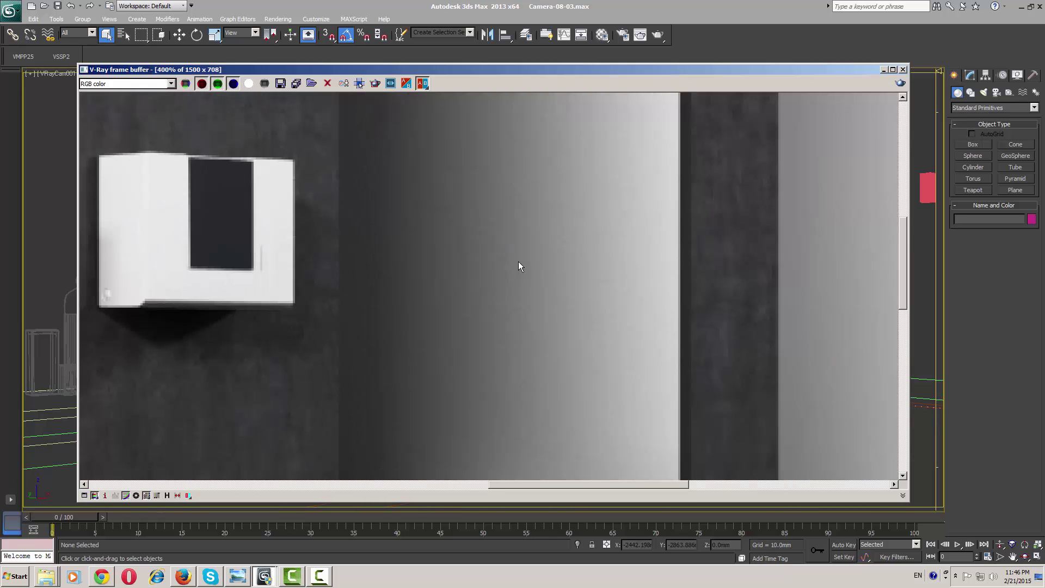
pyautogui.moveTo(518, 262); pyautogui.dragTo(510, 138, button='middle')
pyautogui.moveTo(491, 324); pyautogui.dragTo(510, 269, button='middle')
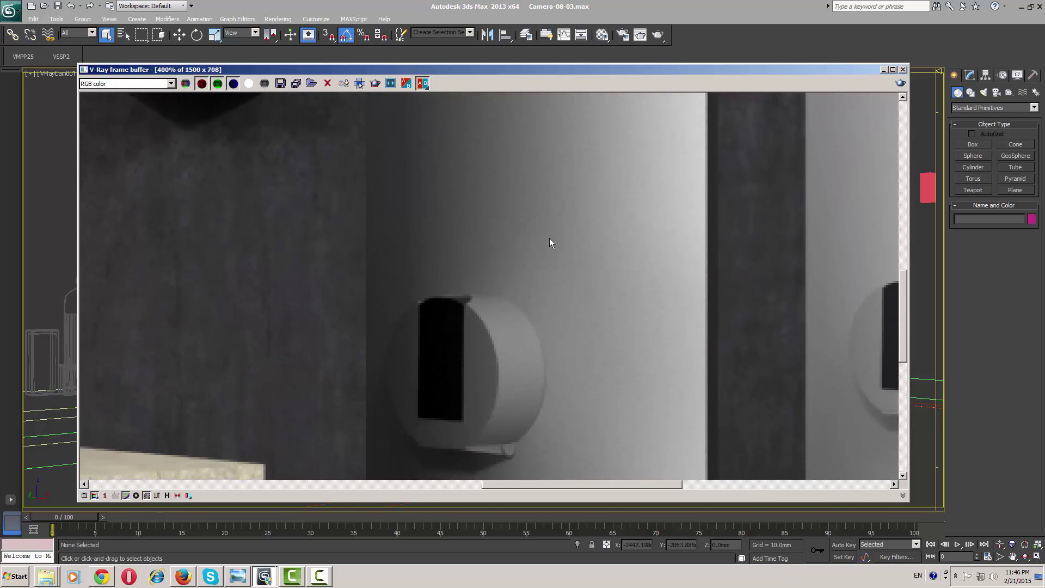
pyautogui.scroll(-1, 451, 299)
pyautogui.scroll(-1, 571, 279)
pyautogui.scroll(-1, 598, 274)
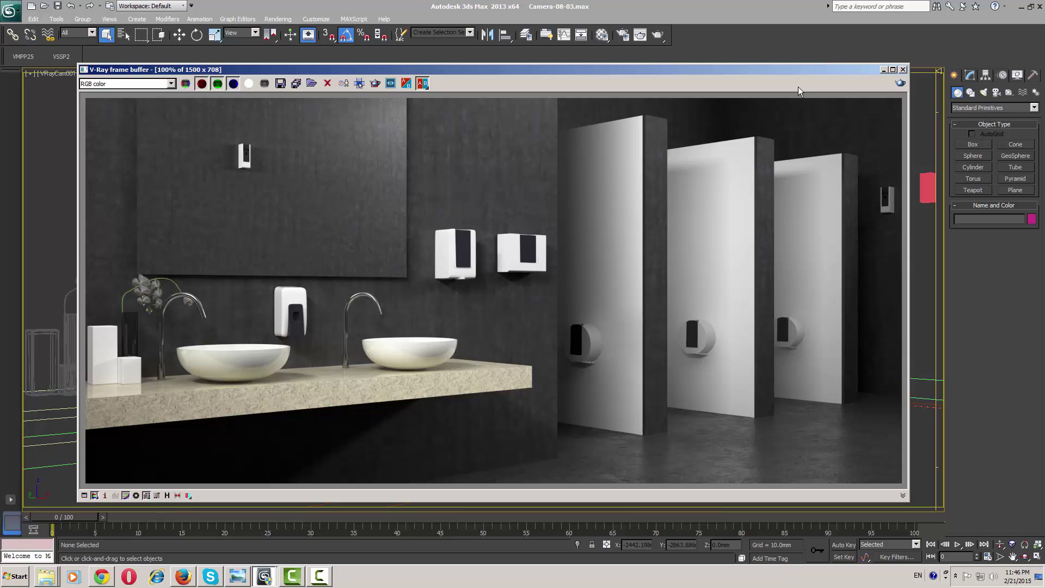
pyautogui.click(883, 70)
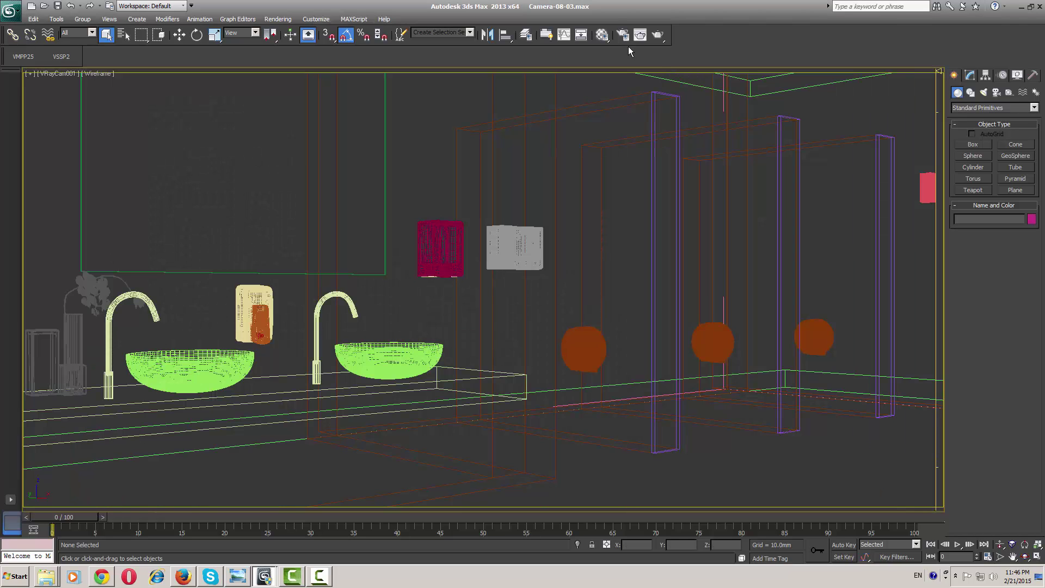
# Open Render Setup and review the antialiasing, Adaptive DMC image sampler and Color mapping settings.
pyautogui.click(626, 41)
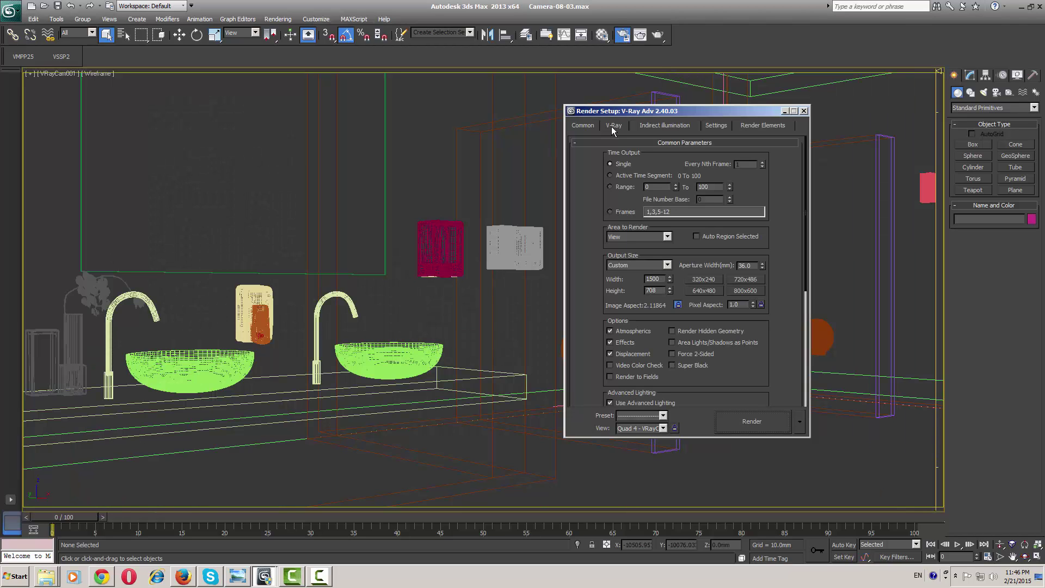
pyautogui.click(612, 126)
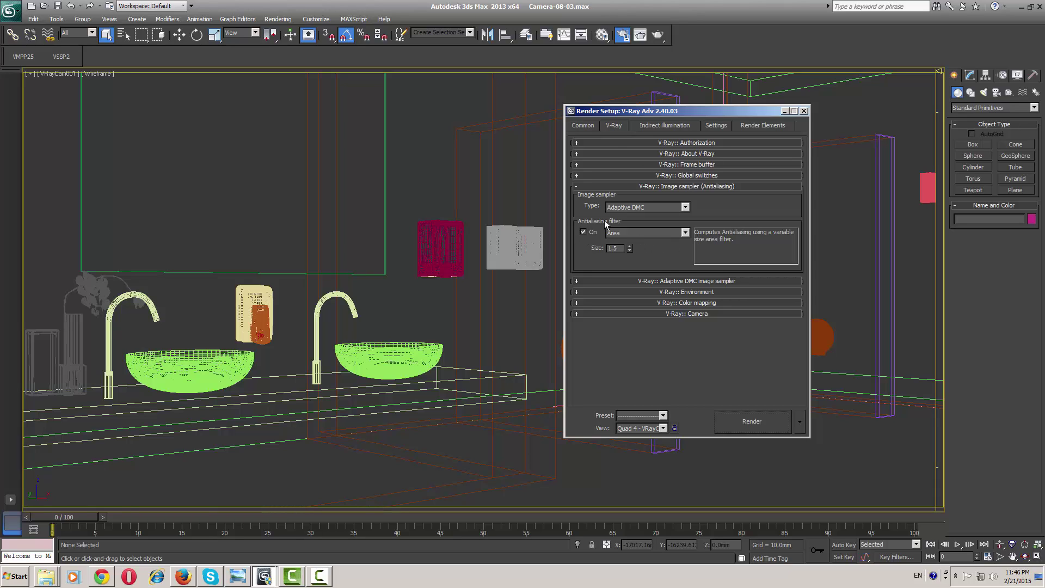
pyautogui.click(689, 281)
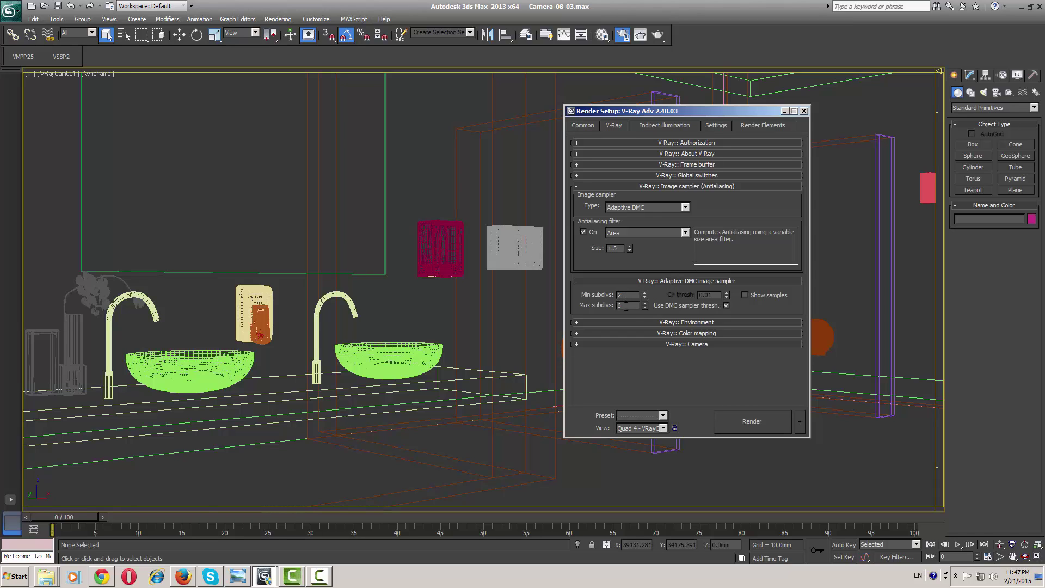
pyautogui.click(689, 334)
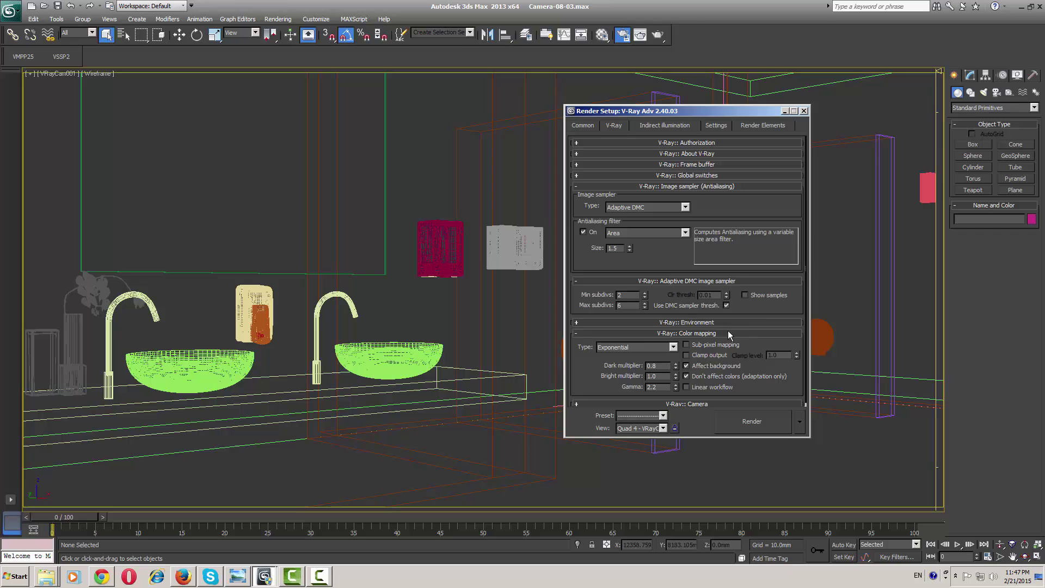
# Review the indirect illumination engines and irradiance map parameters, keeping the built-in preset at Low.
pyautogui.click(658, 126)
pyautogui.click(691, 269)
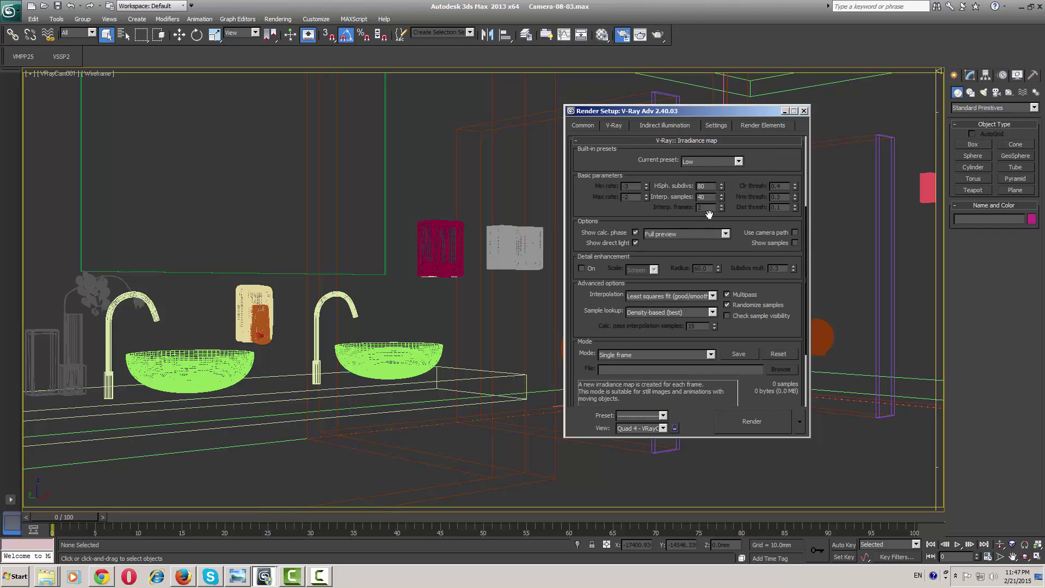
pyautogui.scroll(-3, 677, 229)
pyautogui.scroll(3, 677, 229)
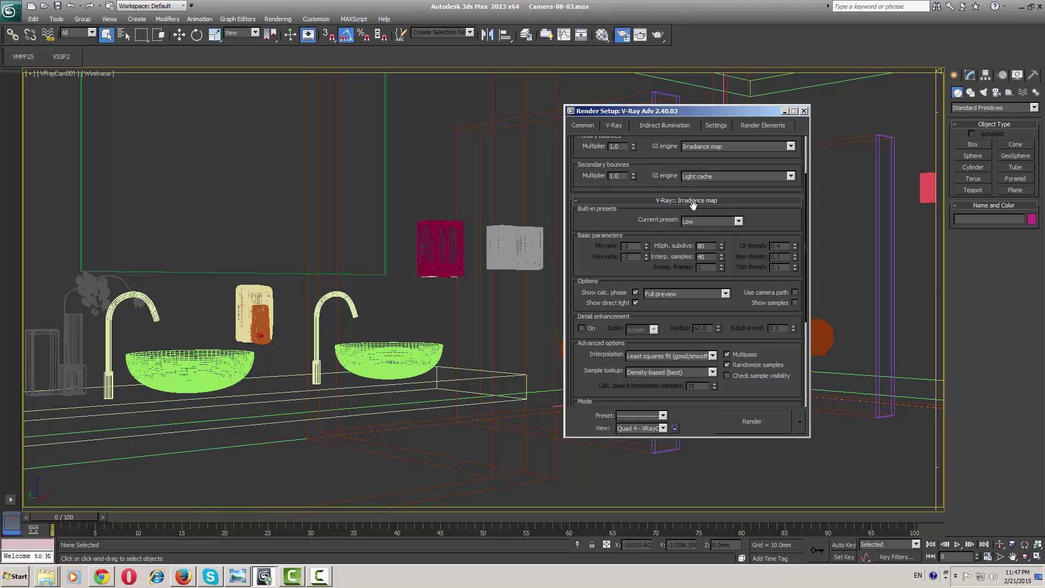
pyautogui.click(710, 221)
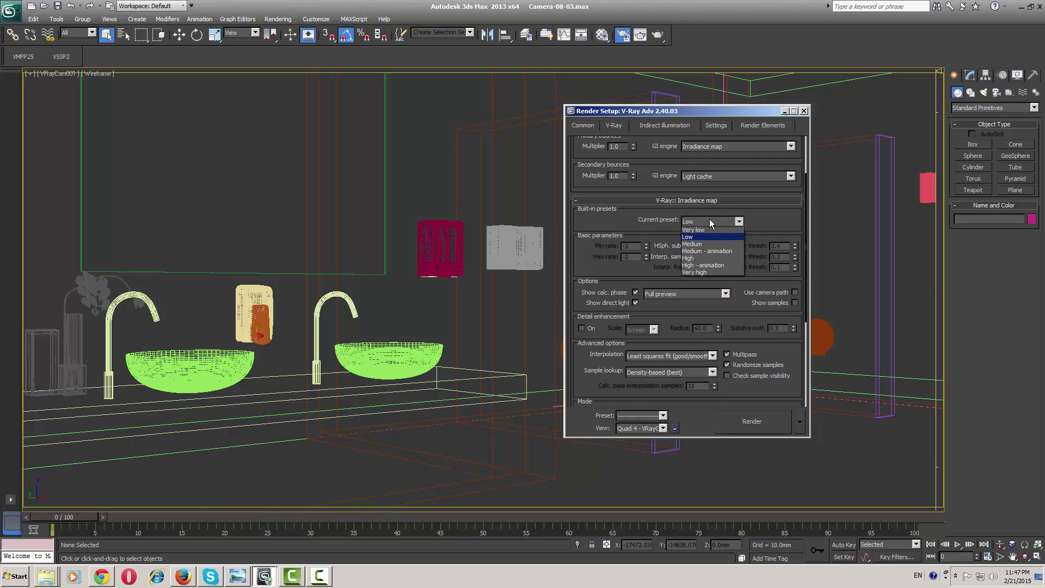
pyautogui.click(710, 234)
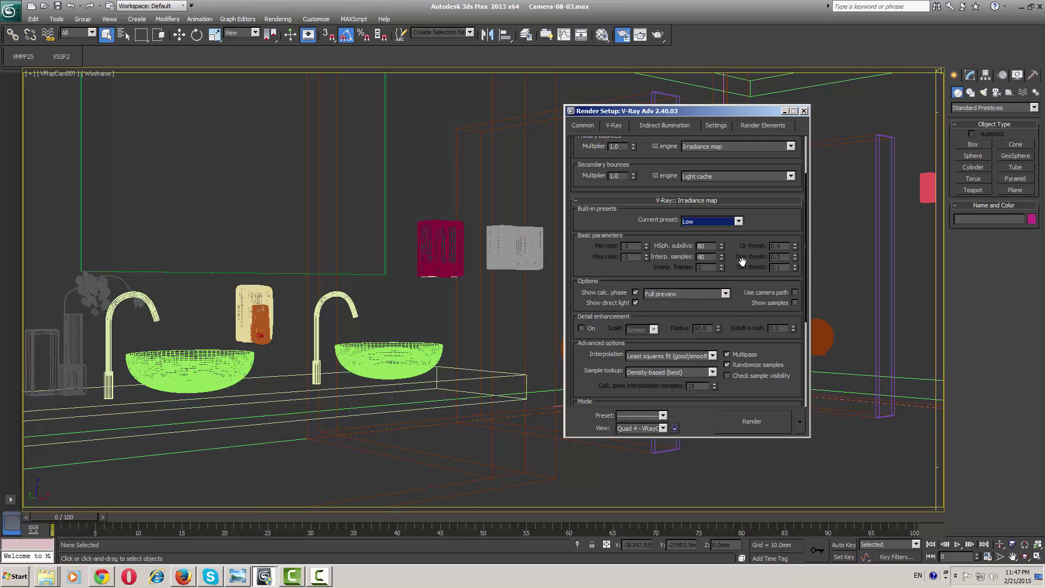
# Expand the Light cache settings and check the subdivisions value.
pyautogui.scroll(-6, 742, 262)
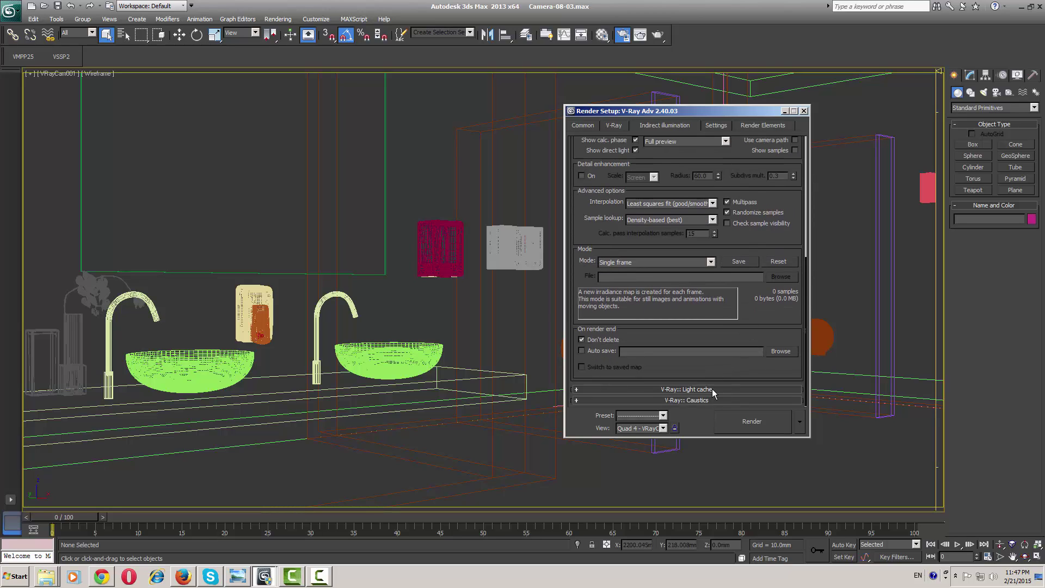
pyautogui.click(712, 389)
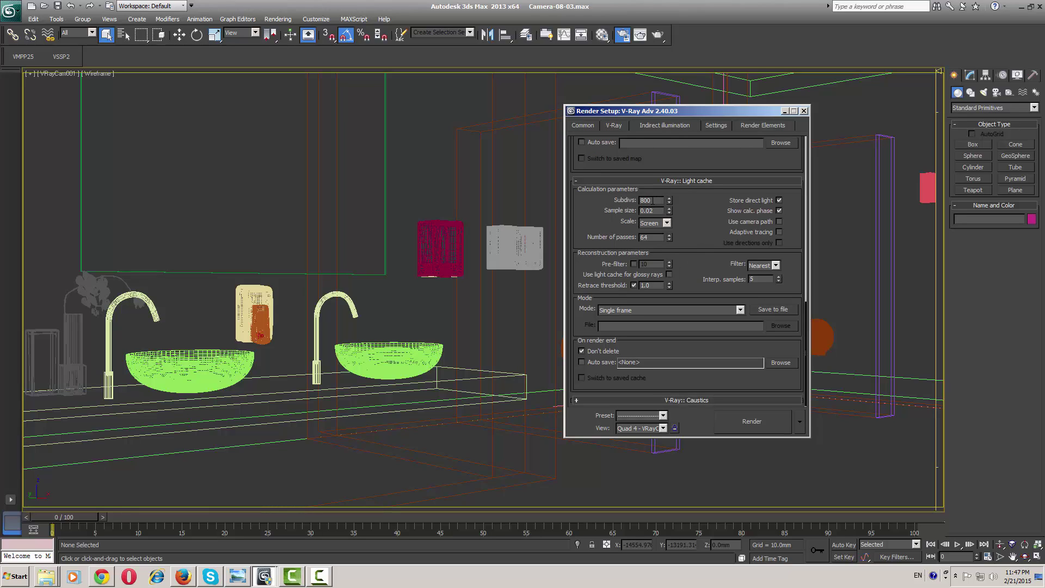
pyautogui.moveTo(654, 200); pyautogui.dragTo(613, 184)
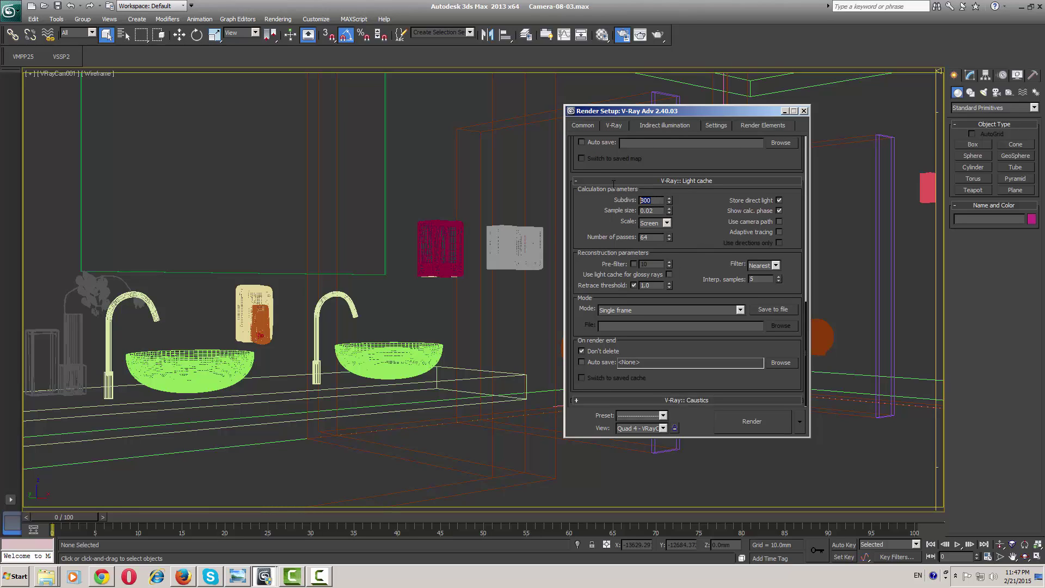
# Review the DMC Sampler's min samples, noise threshold and adaptive amount, and minimize Render Setup.
pyautogui.click(715, 126)
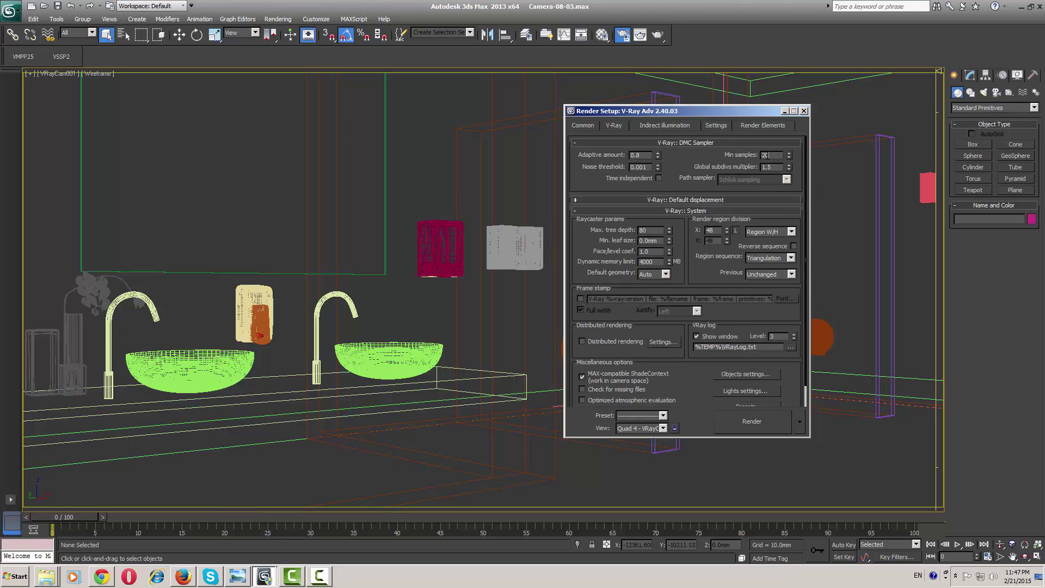
pyautogui.press('Return')
pyautogui.press('Tab')
pyautogui.click(647, 167)
pyautogui.click(644, 156)
pyautogui.click(785, 112)
# Select the overhead plane light in the perspective view and check its sampling subdivisions in the light parameters.
pyautogui.press('p')
pyautogui.scroll(-5, 744, 213)
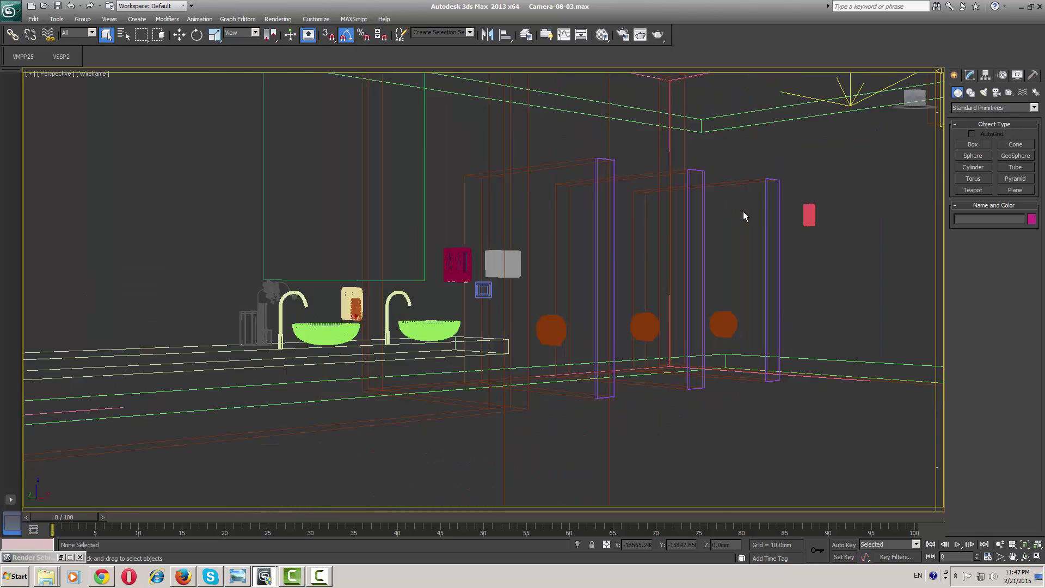
pyautogui.moveTo(733, 194); pyautogui.dragTo(650, 289, button='middle')
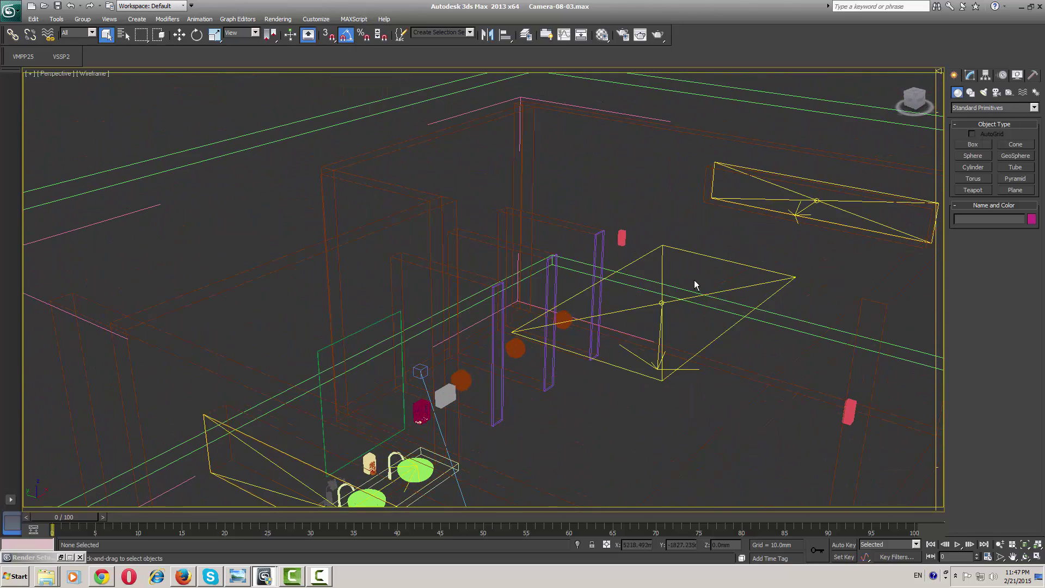
pyautogui.click(707, 255)
pyautogui.click(970, 79)
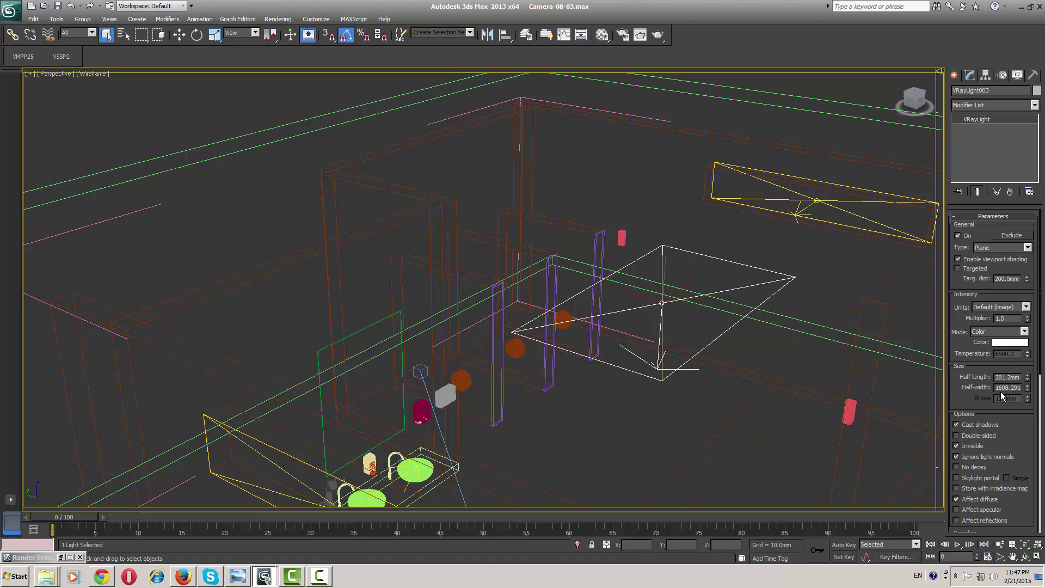
pyautogui.scroll(-5, 1001, 389)
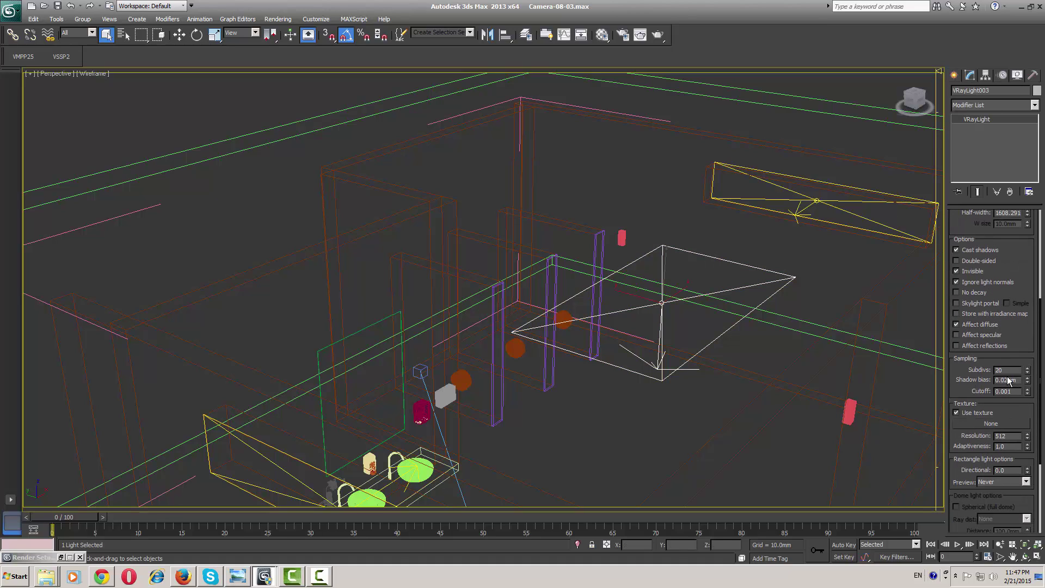
pyautogui.doubleClick(1000, 370)
pyautogui.keyDown('alt'); pyautogui.moveTo(660, 333); pyautogui.dragTo(659, 324, button='middle'); pyautogui.keyUp('alt')
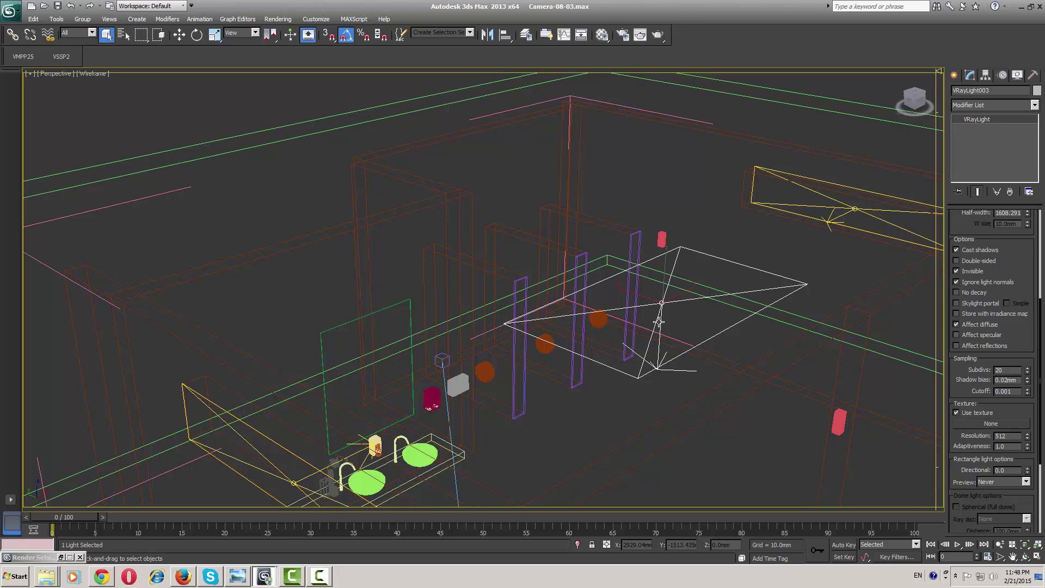
# Return the viewport to the VRayCam001 camera view and restore the minimized Render Setup window.
pyautogui.doubleClick(1002, 371)
pyautogui.moveTo(655, 354); pyautogui.dragTo(621, 349, button='middle')
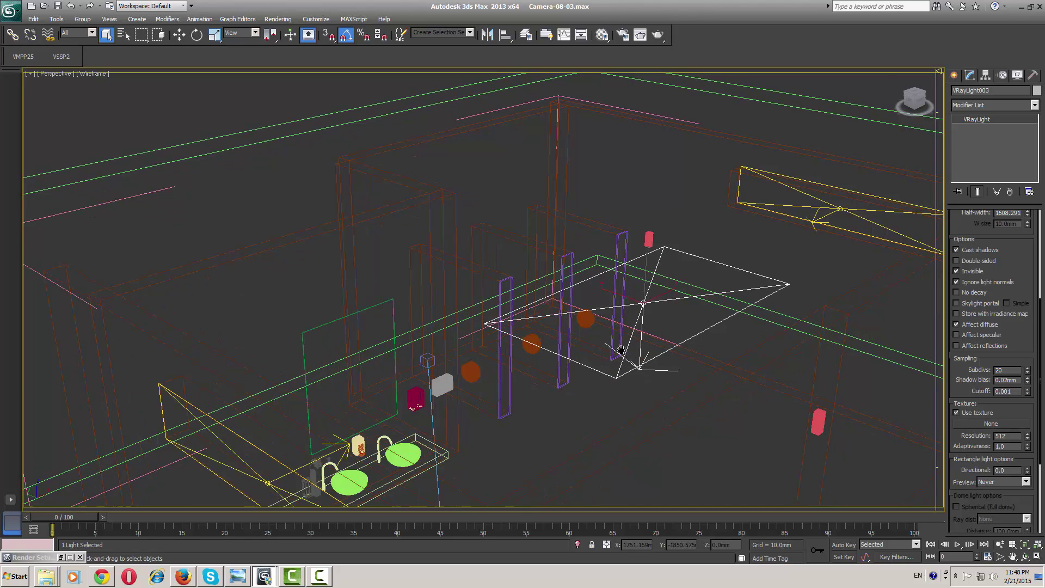
pyautogui.press('c')
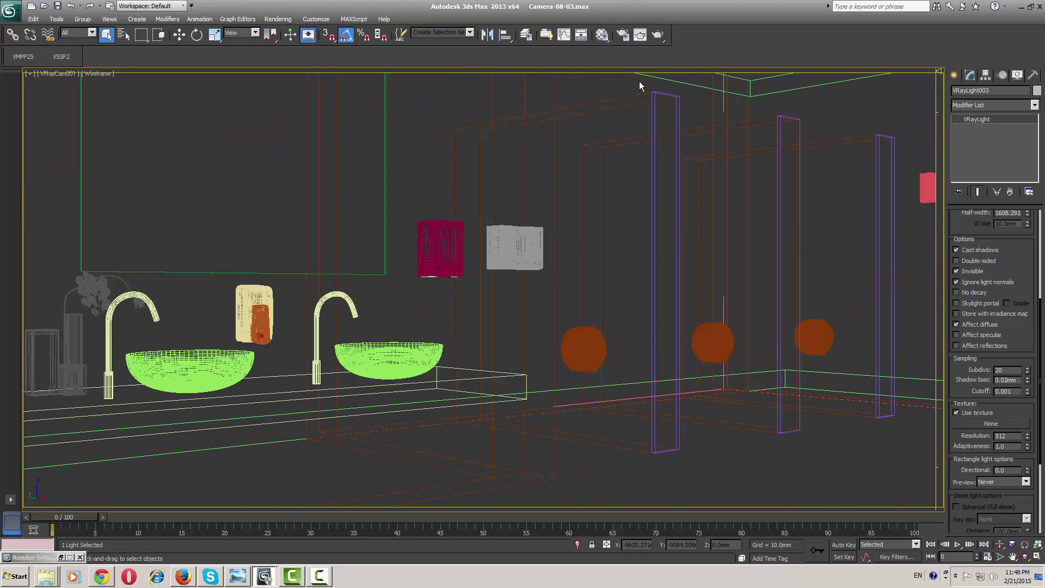
pyautogui.click(62, 559)
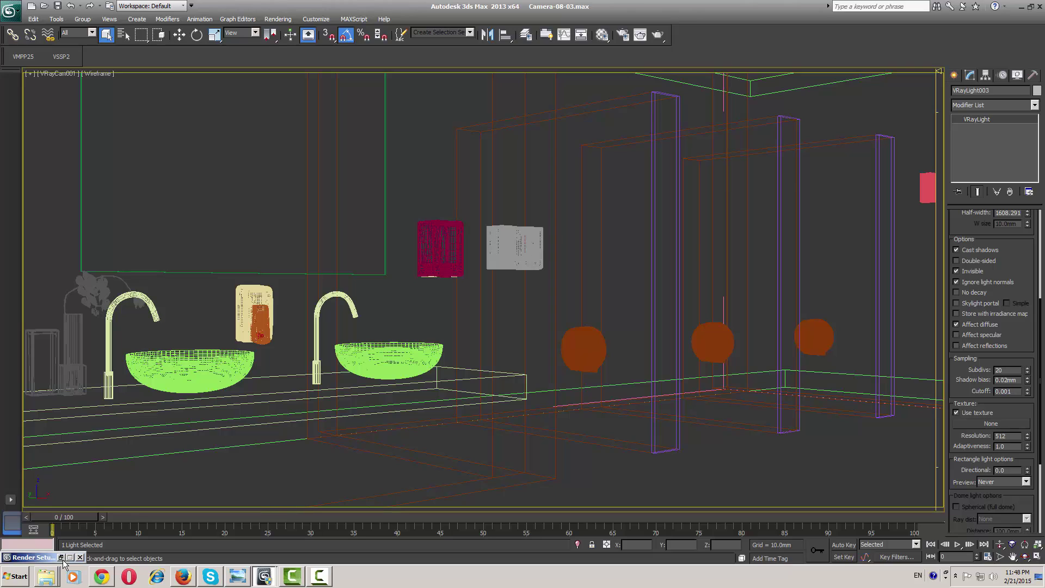
pyautogui.click(61, 558)
# Bring up the V-Ray frame buffer and compare the VRayGlobalIllumination and VRayLighting render elements.
pyautogui.moveTo(265, 576)
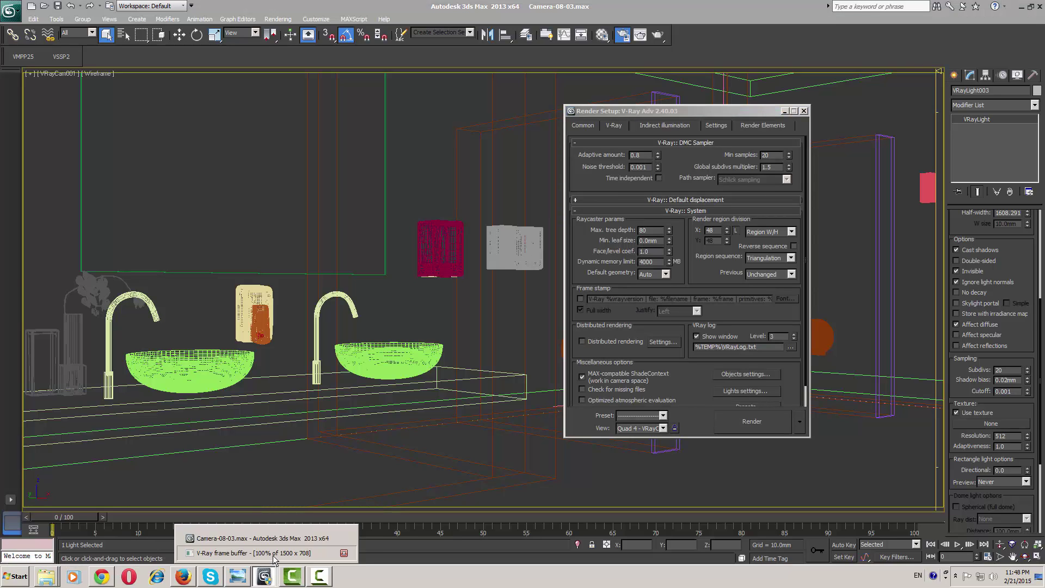
pyautogui.click(274, 556)
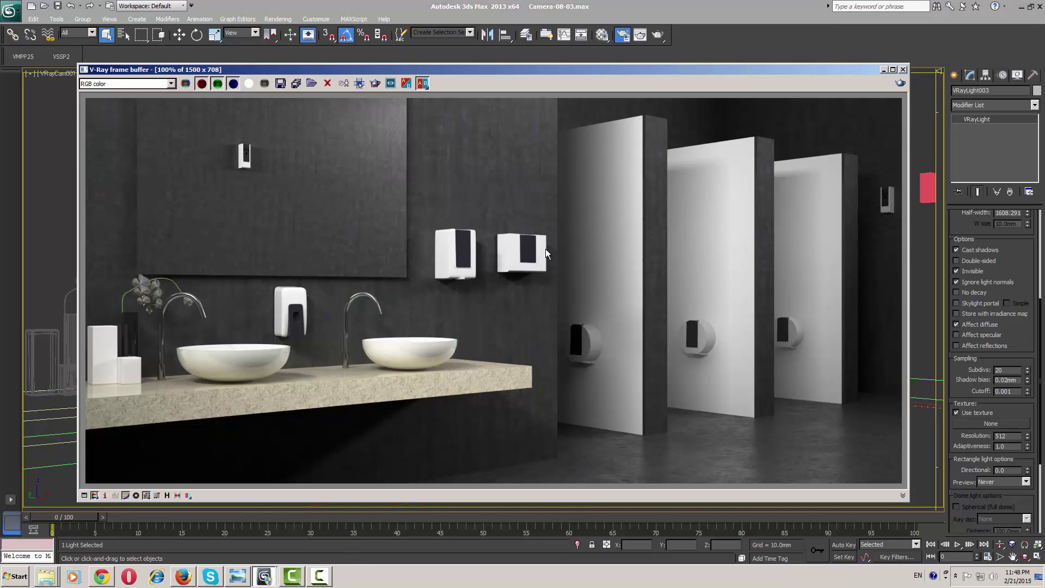
pyautogui.click(138, 85)
pyautogui.click(120, 106)
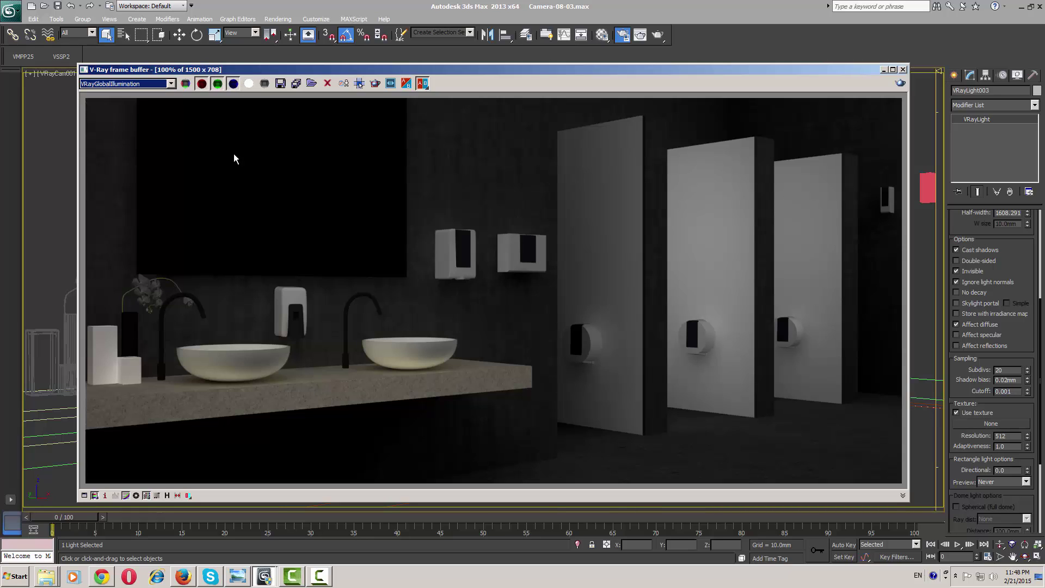
pyautogui.press('Down')
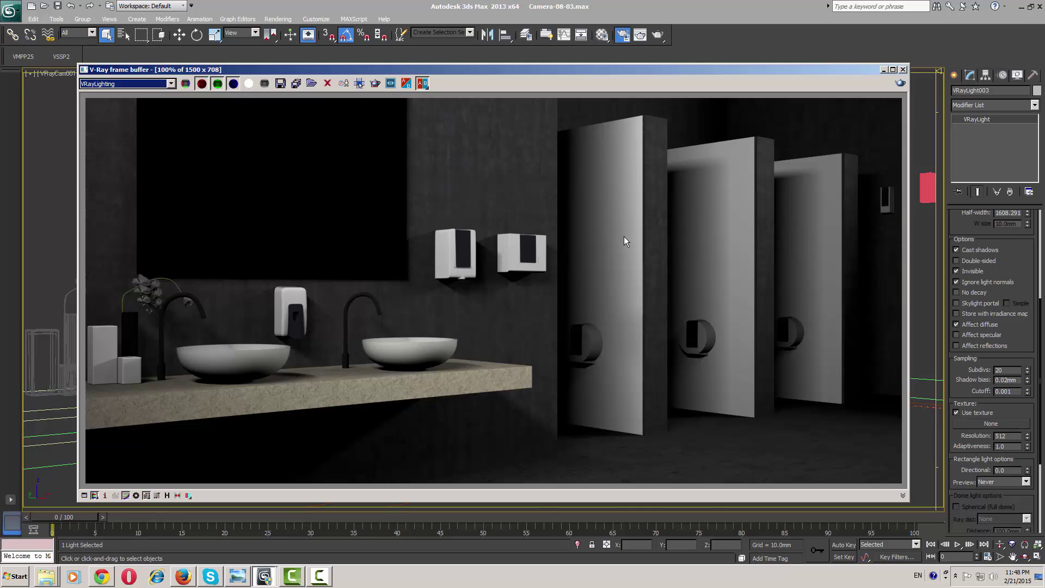
pyautogui.press('Up')
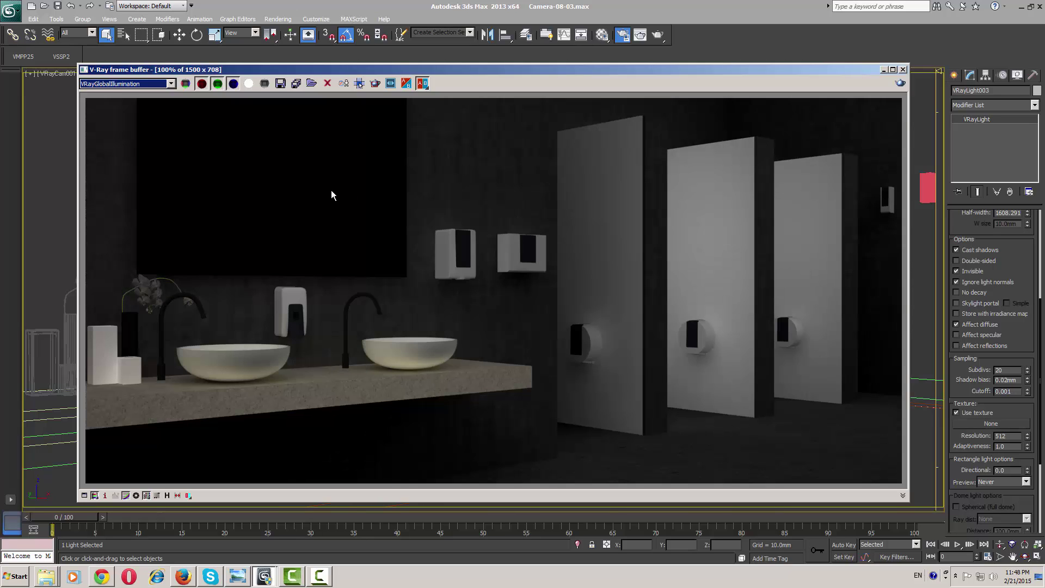
# Review the VRayReflection, VRayShadows and VRayWireColor render elements, and return the frame buffer to the RGB color channel.
pyautogui.press('Down')
pyautogui.press('Down')
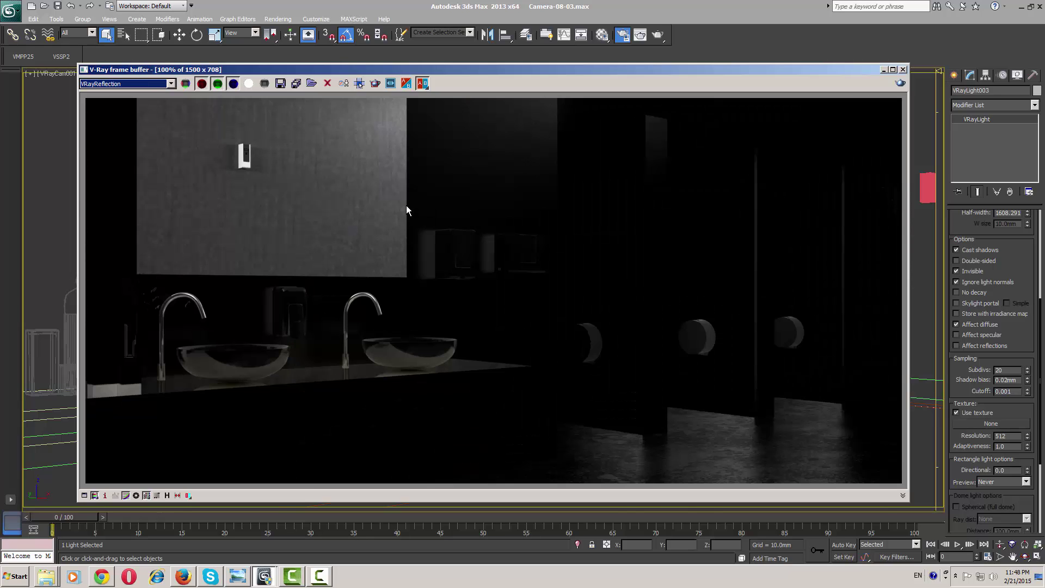
pyautogui.press('Down')
pyautogui.press('Down')
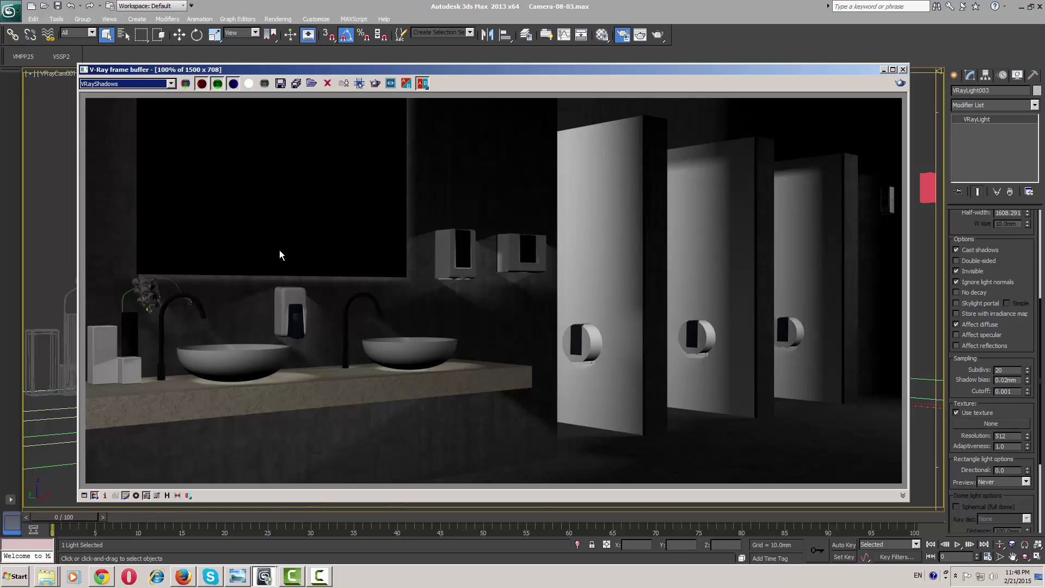
pyautogui.press('Down')
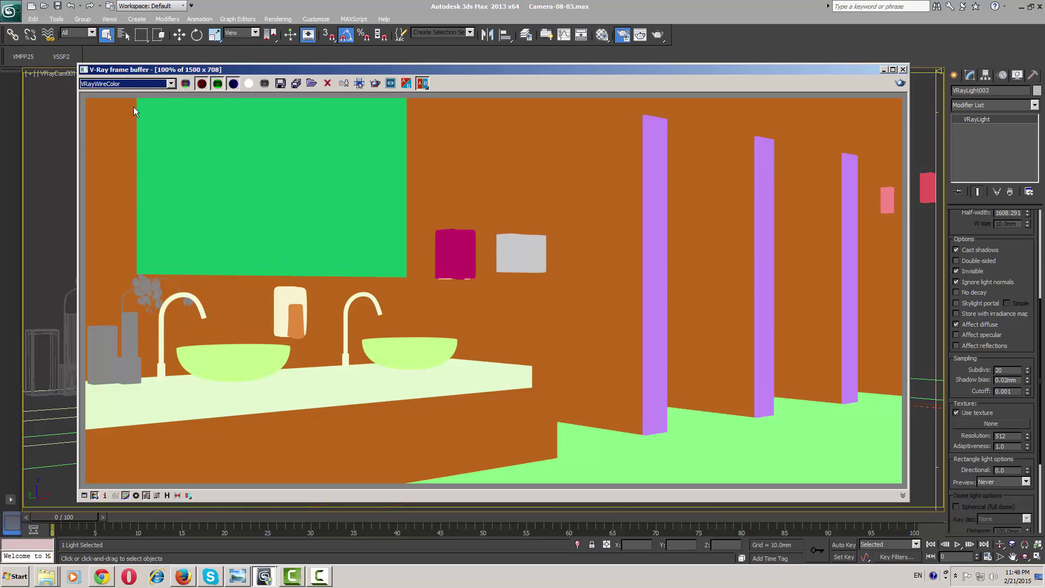
pyautogui.click(141, 83)
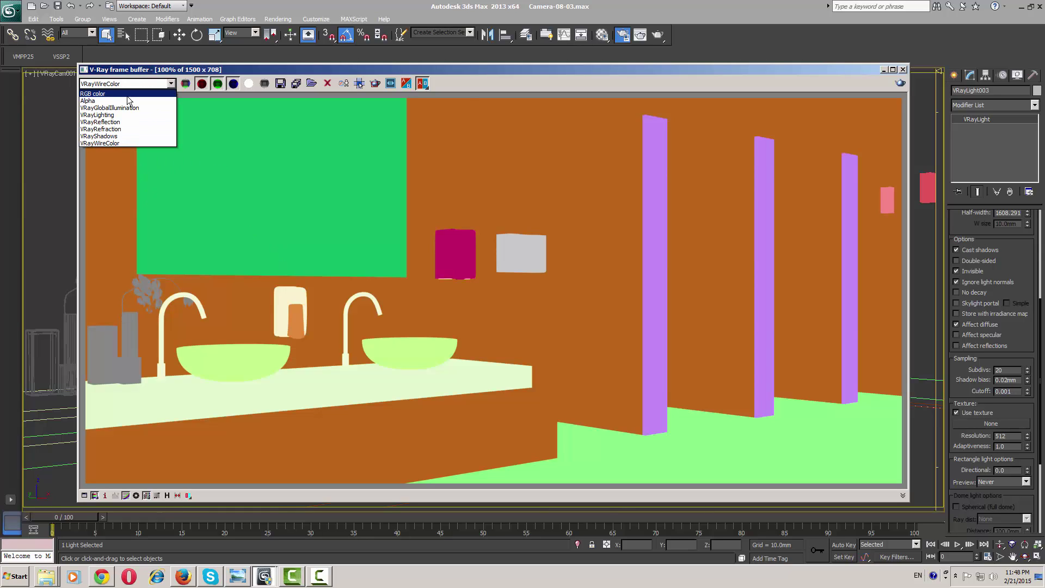
pyautogui.click(127, 94)
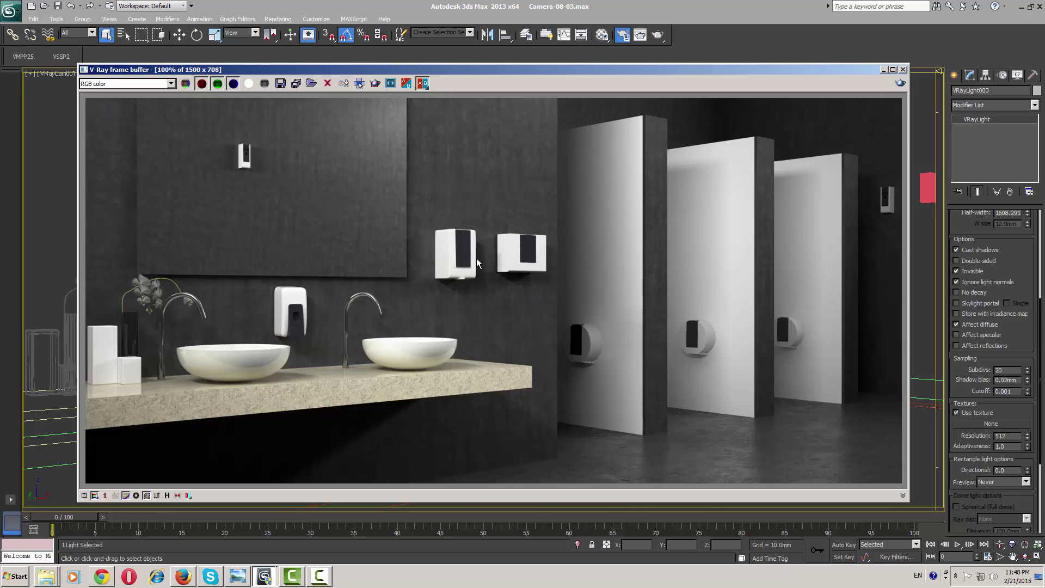